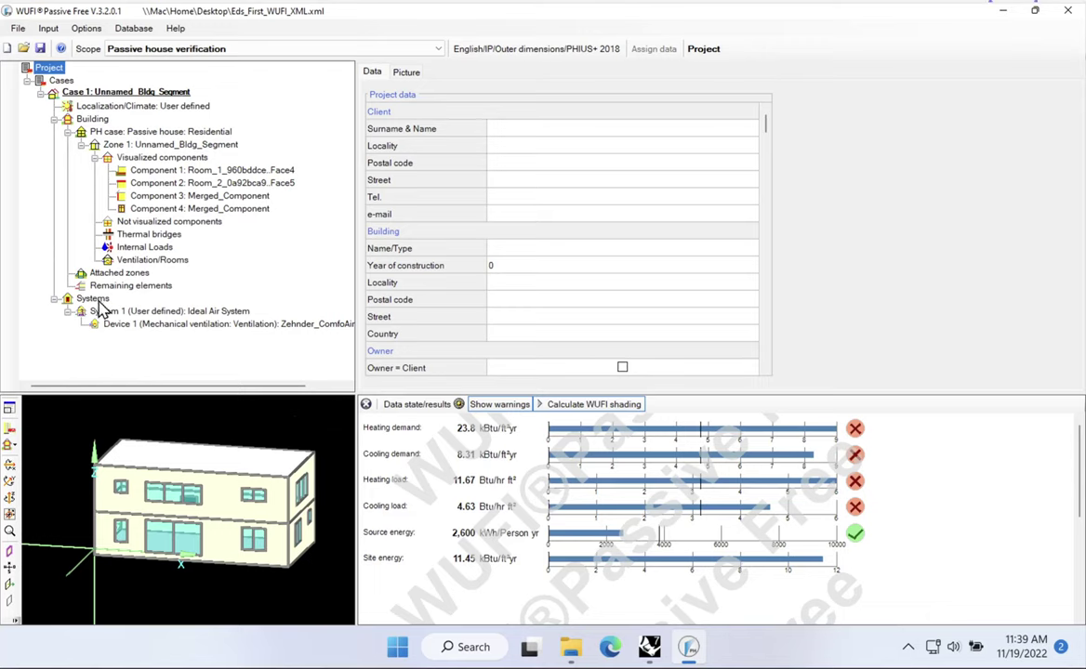
Step: Start with the Eds_First_WUFI_XML.xml project open in WUFI Passive Free
{"action": "key", "text": "ctrl"}
{"action": "key", "text": "ctrl"}
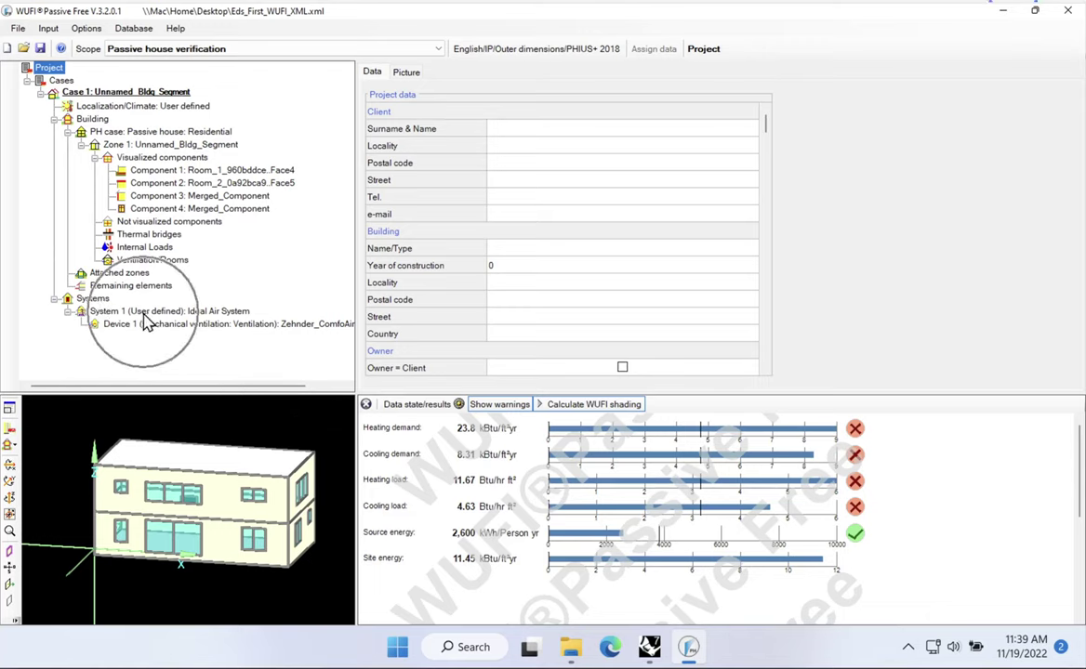
Step: Select System 1 (Ideal Air System) and add a new device as row 2 of its equipment table
{"action": "left_click", "coordinate": [146, 313]}
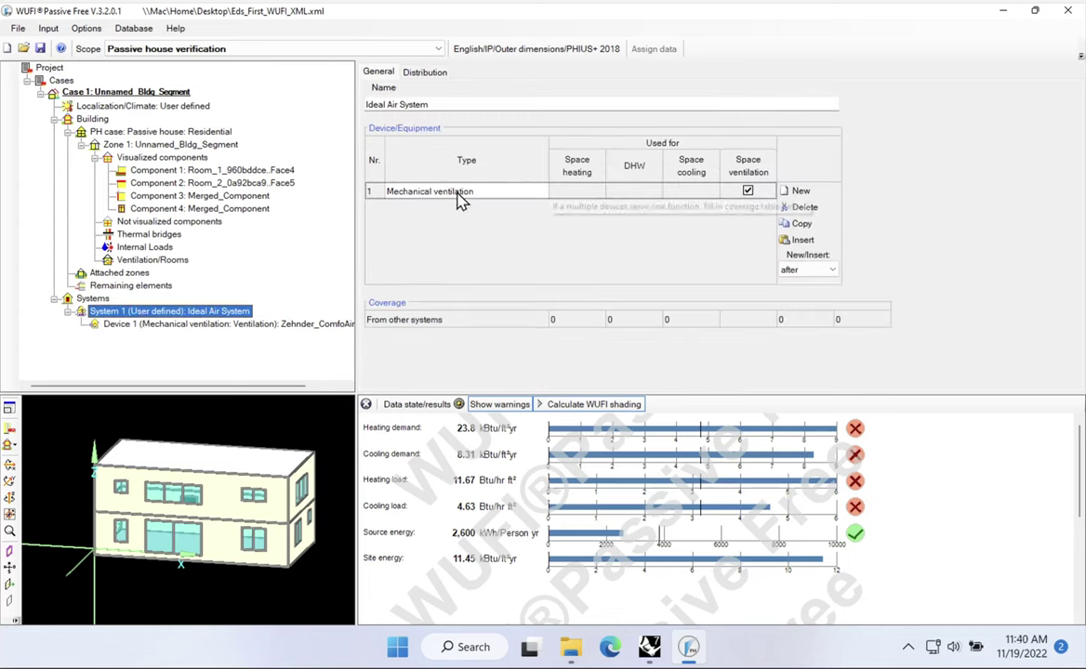
{"action": "key", "text": "ctrl"}
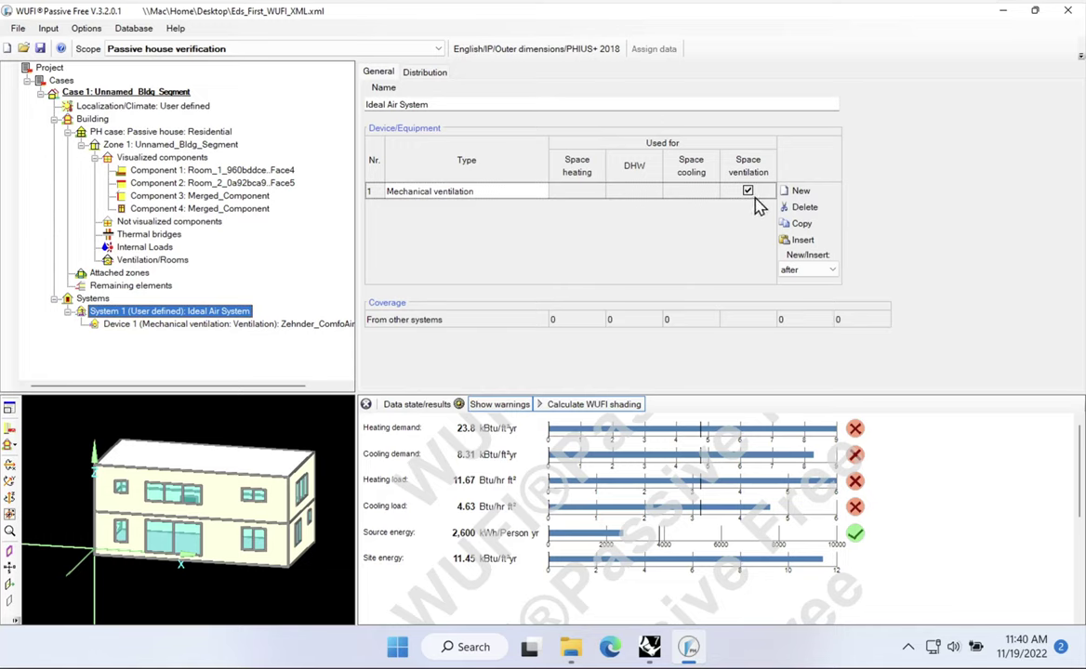
{"action": "left_click", "coordinate": [797, 196]}
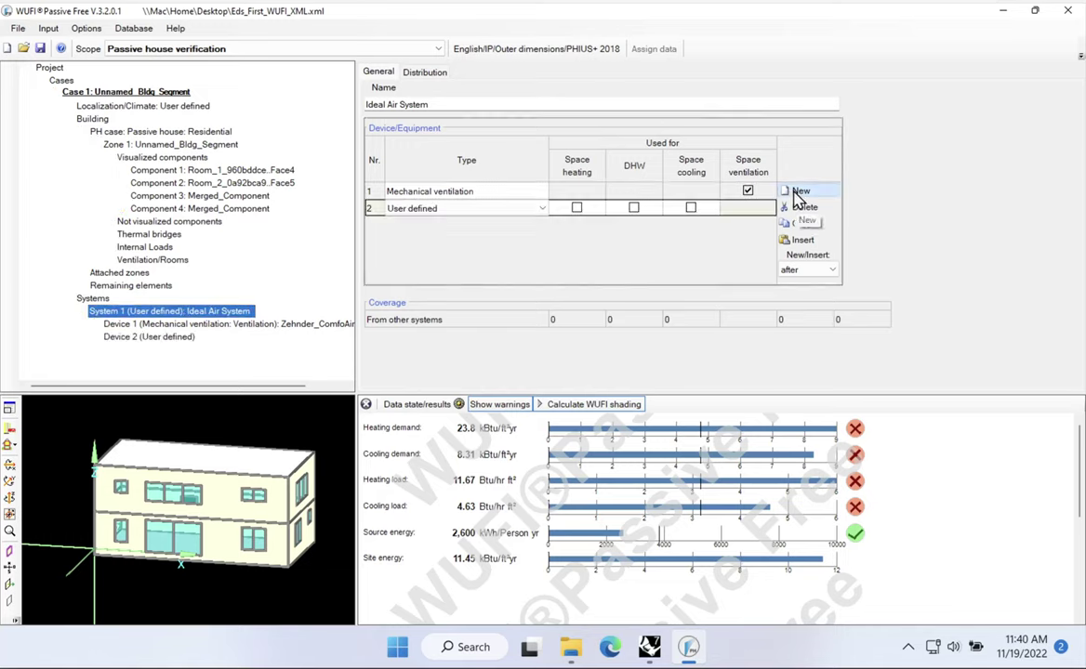
Step: Make device 2 a Heat pump used for space heating and show its parameters
{"action": "left_click", "coordinate": [542, 209]}
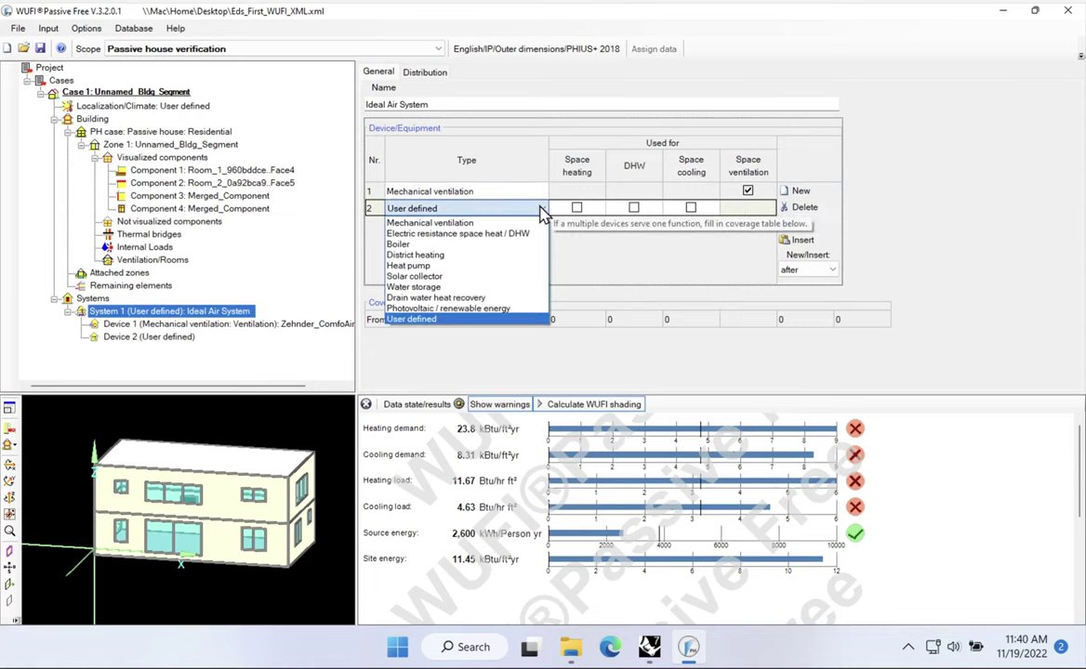
{"action": "left_click", "coordinate": [427, 267]}
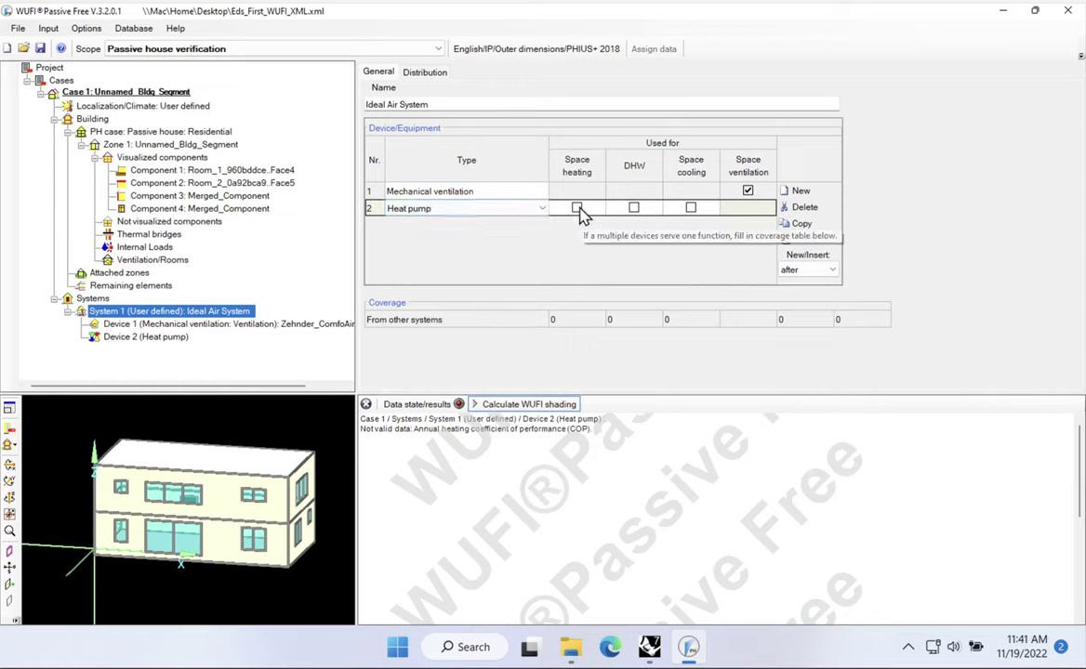
{"action": "left_click", "coordinate": [576, 207]}
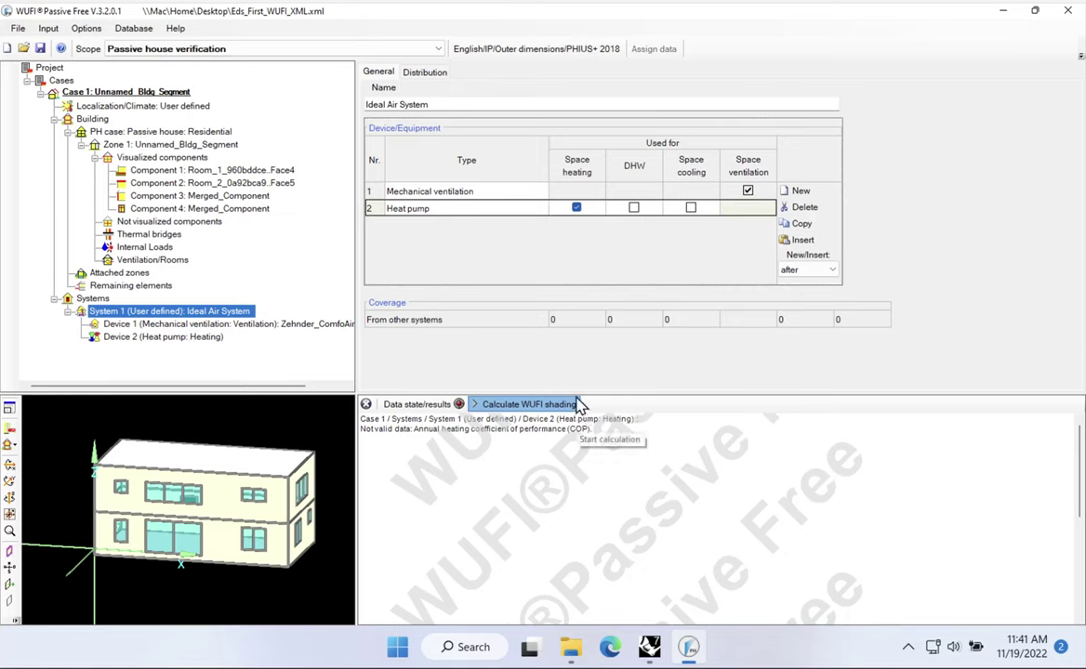
{"action": "left_click", "coordinate": [181, 339]}
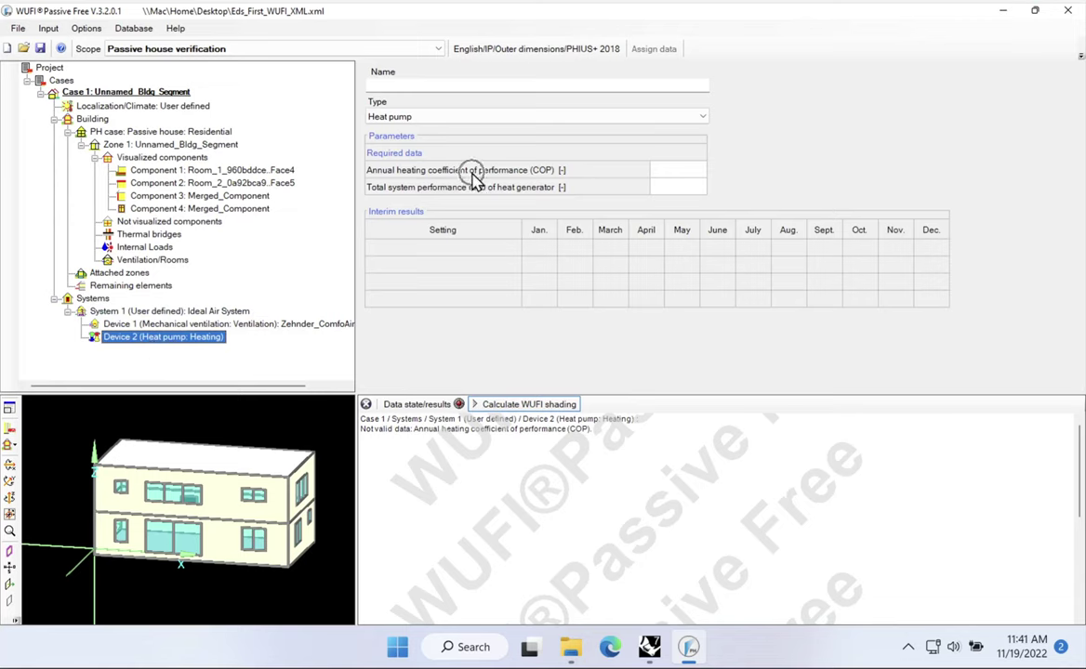
Step: Enter annual heating COP 3 and performance ratio 0.33, keeping the type as Heat pump
{"action": "left_click", "coordinate": [688, 171]}
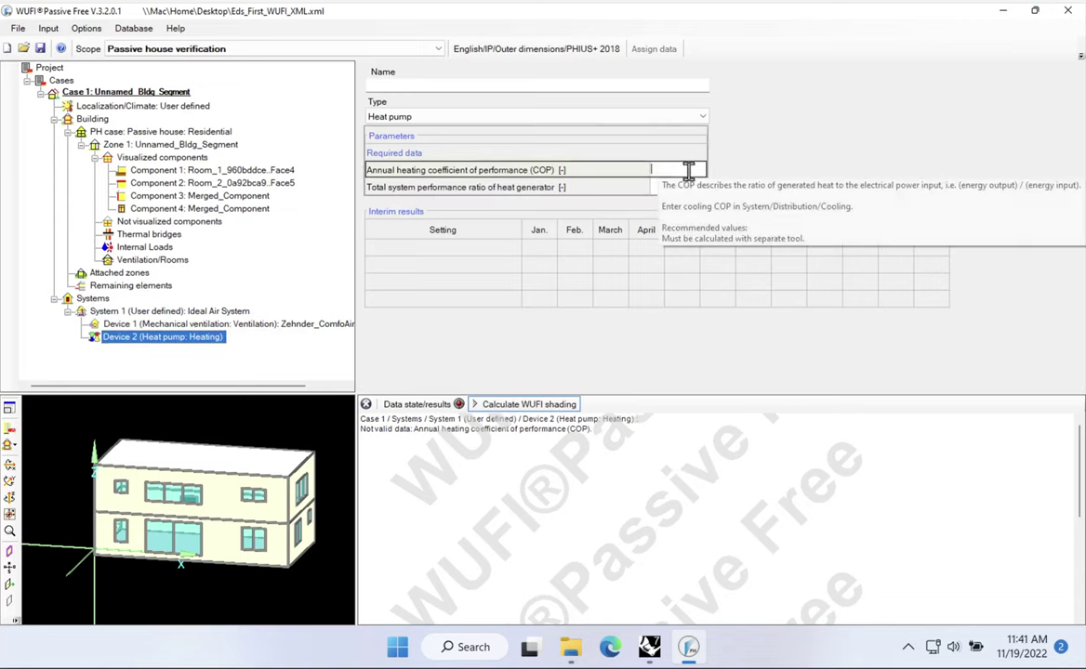
{"action": "type", "text": "3"}
{"action": "left_click", "coordinate": [684, 188]}
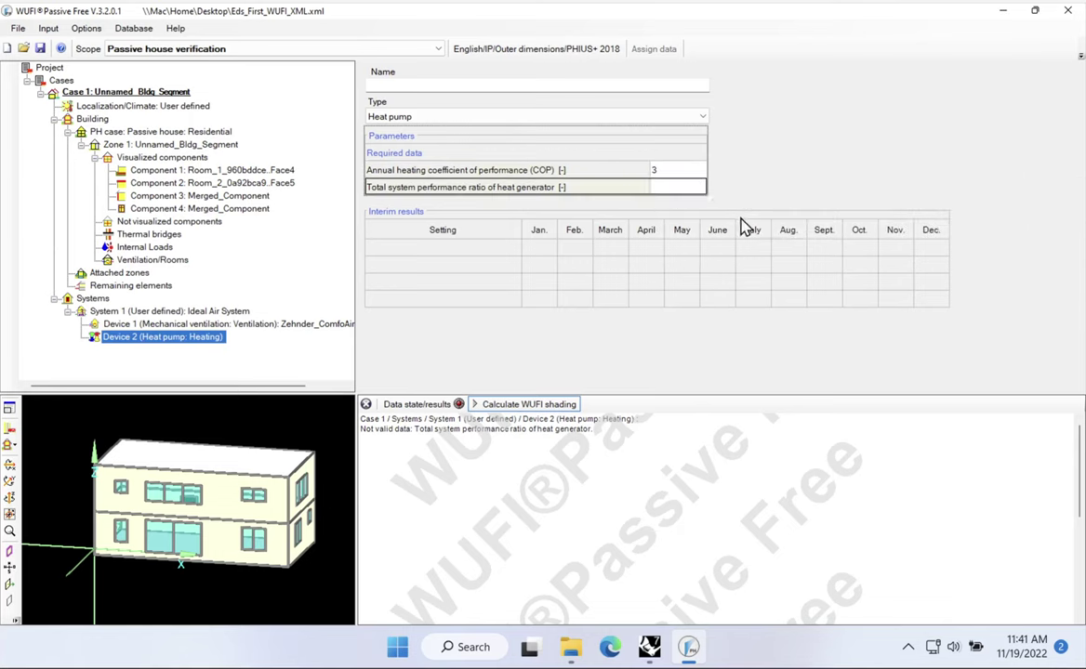
{"action": "type", "text": "0.33"}
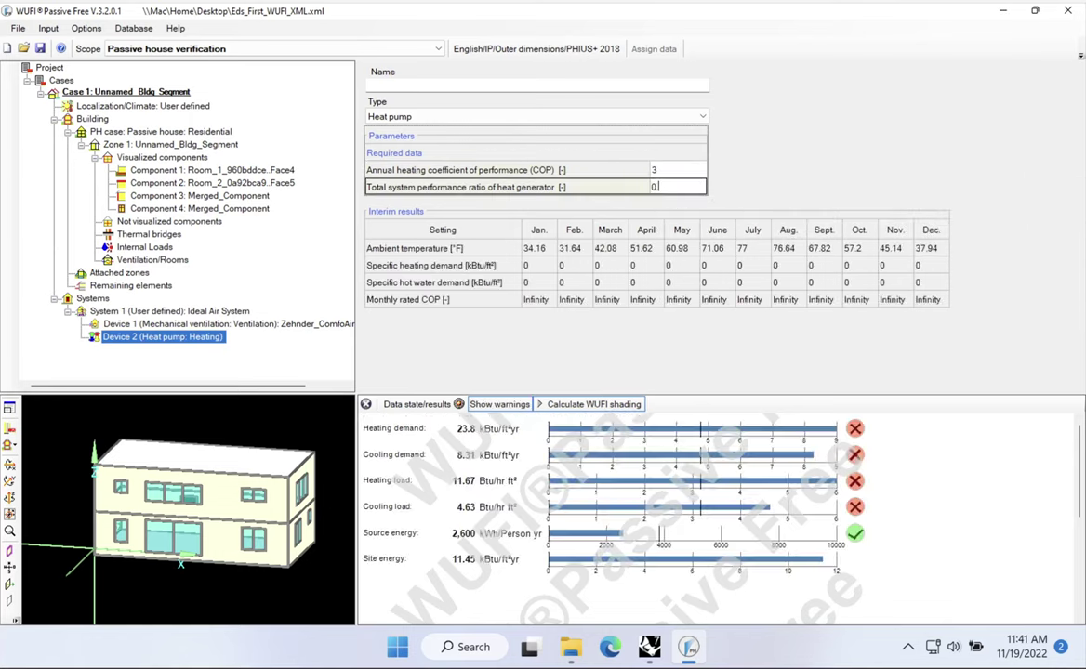
{"action": "mouse_move", "coordinate": [657, 172]}
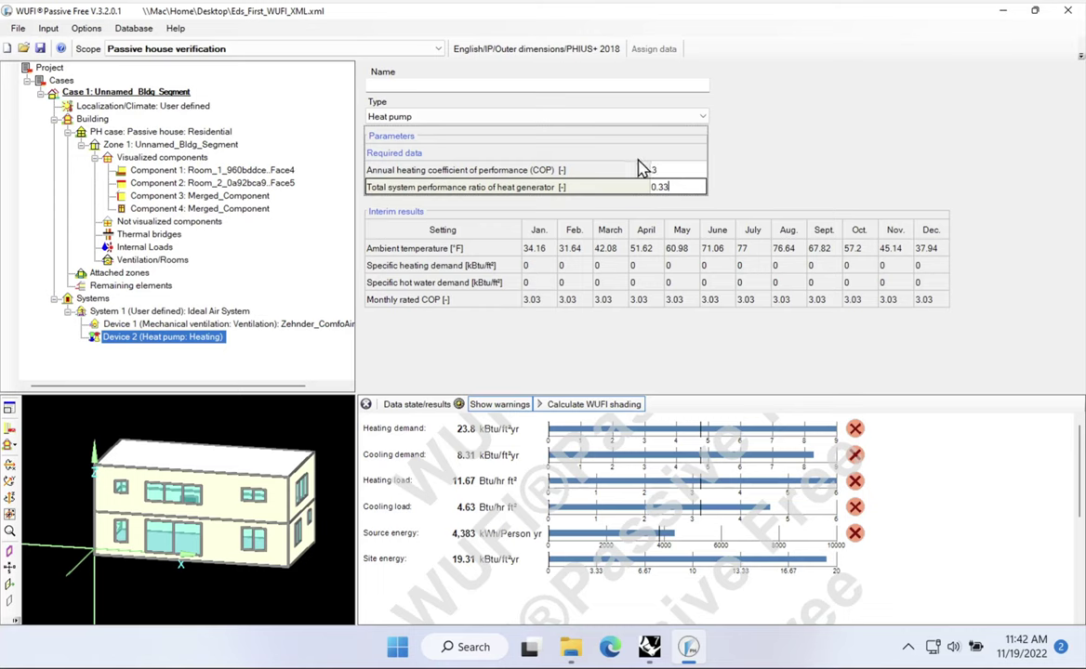
{"action": "left_click", "coordinate": [670, 184]}
{"action": "left_click", "coordinate": [480, 118]}
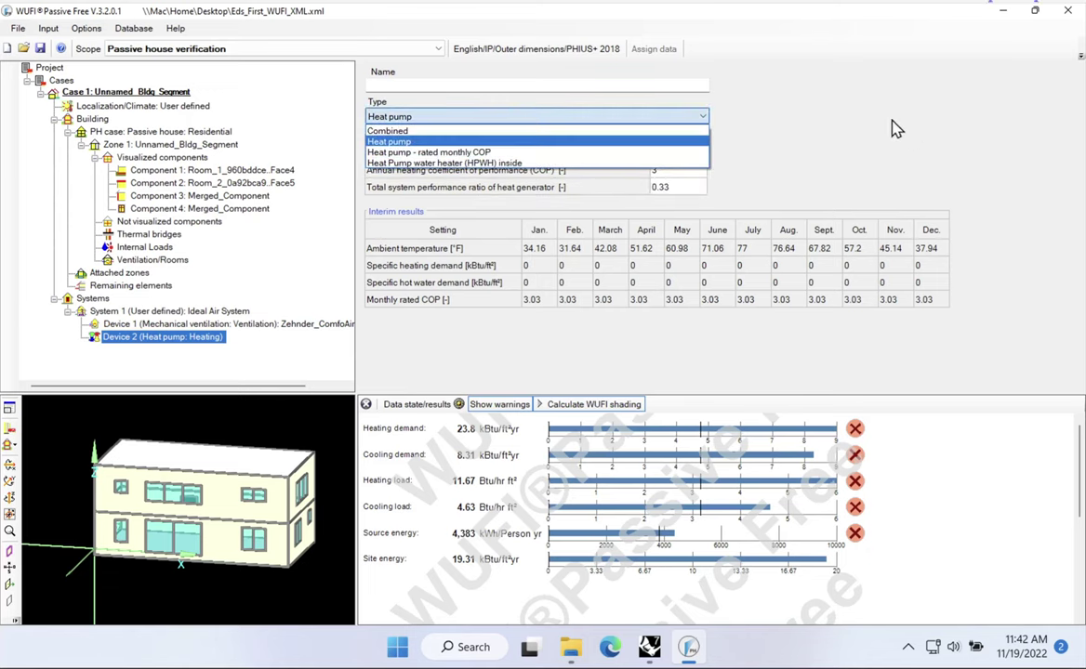
{"action": "left_click", "coordinate": [915, 138]}
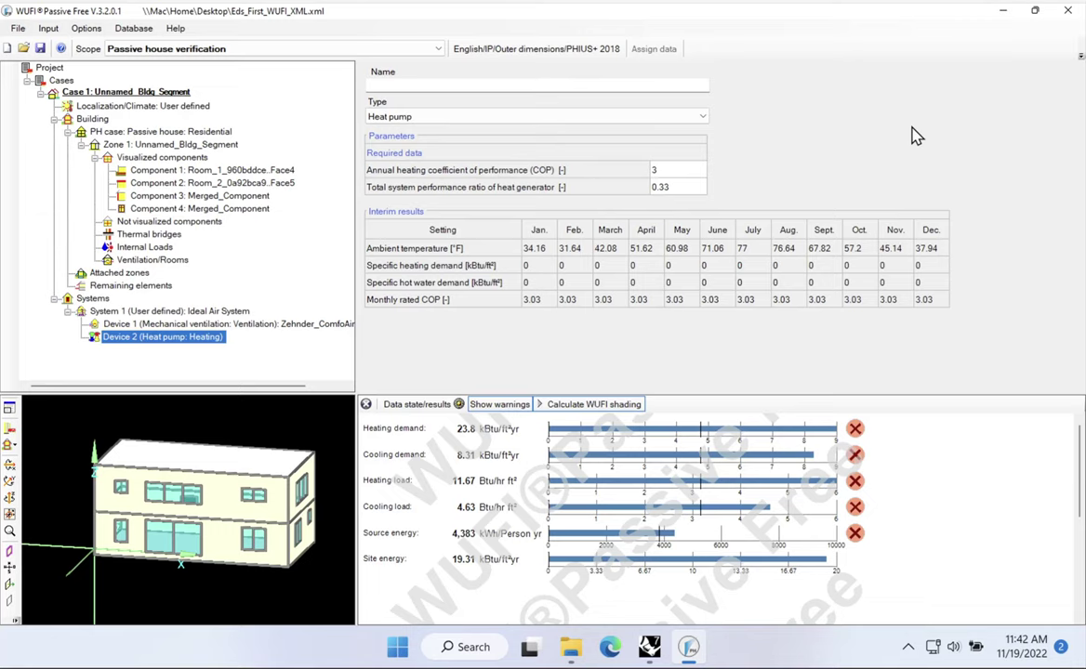
Step: Add another Heat pump device to System 1 with Space cooling ticked, and check its details
{"action": "left_click", "coordinate": [173, 313]}
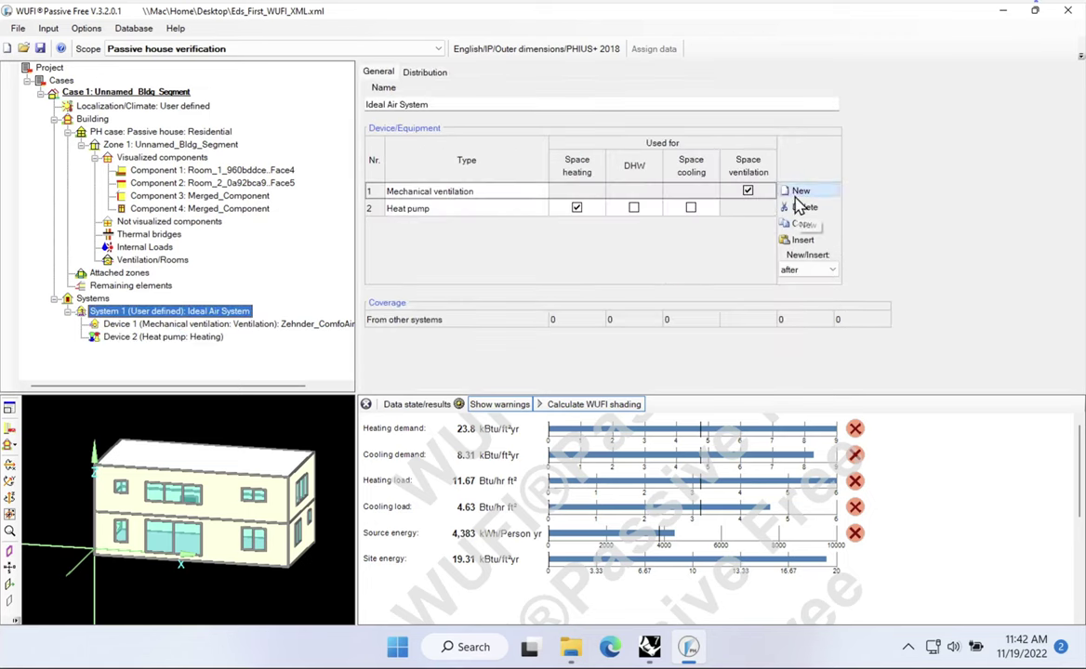
{"action": "left_click", "coordinate": [793, 192]}
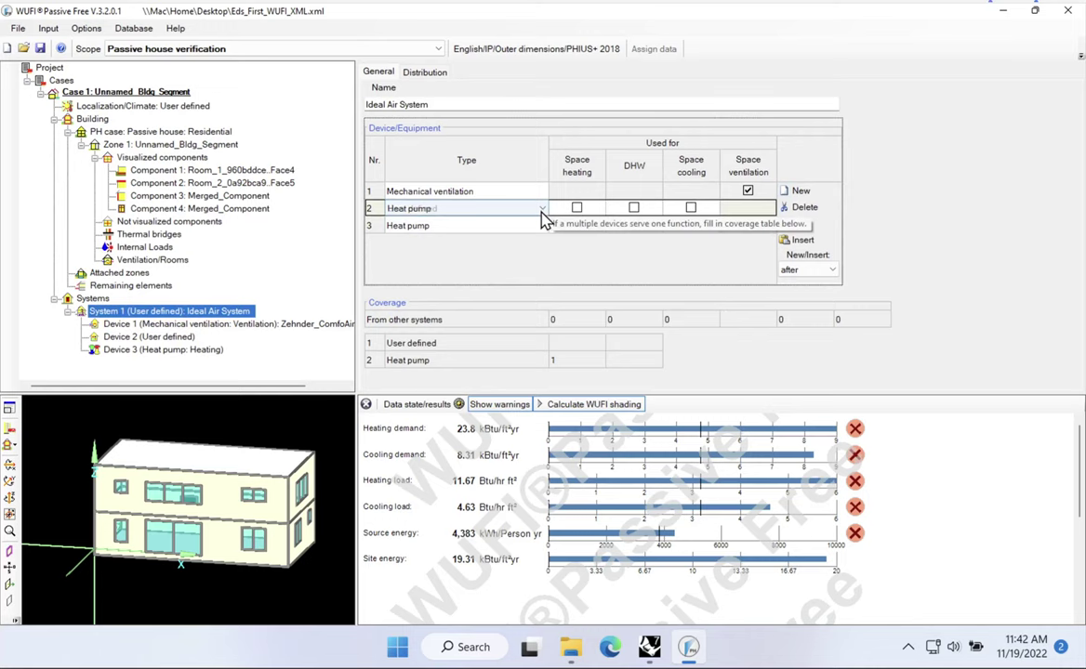
{"action": "left_click", "coordinate": [544, 210]}
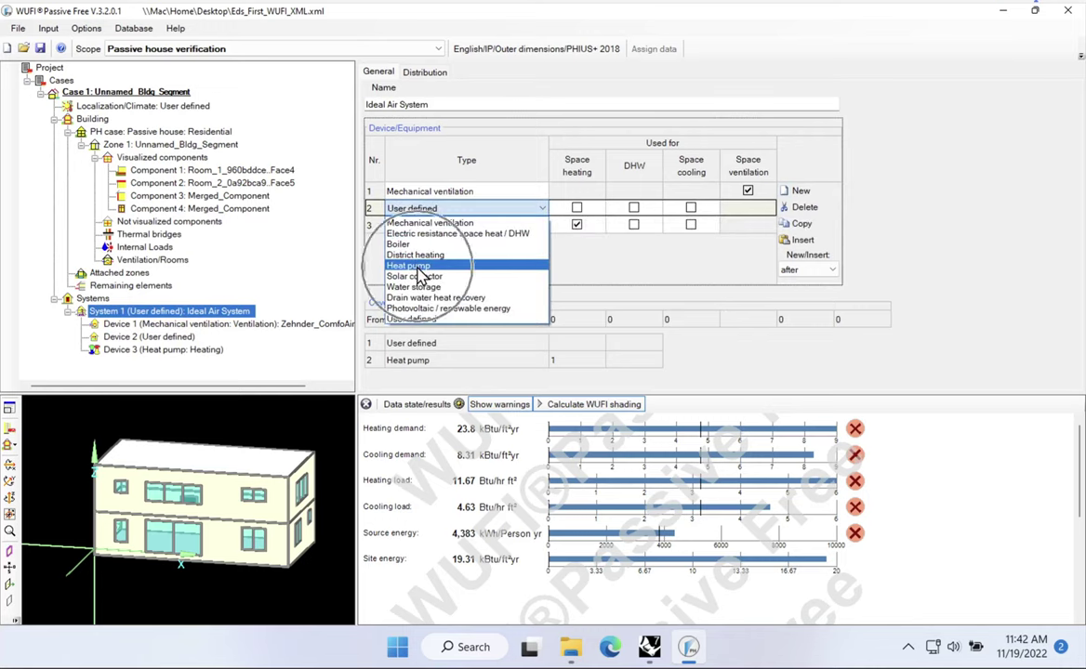
{"action": "left_click", "coordinate": [423, 270]}
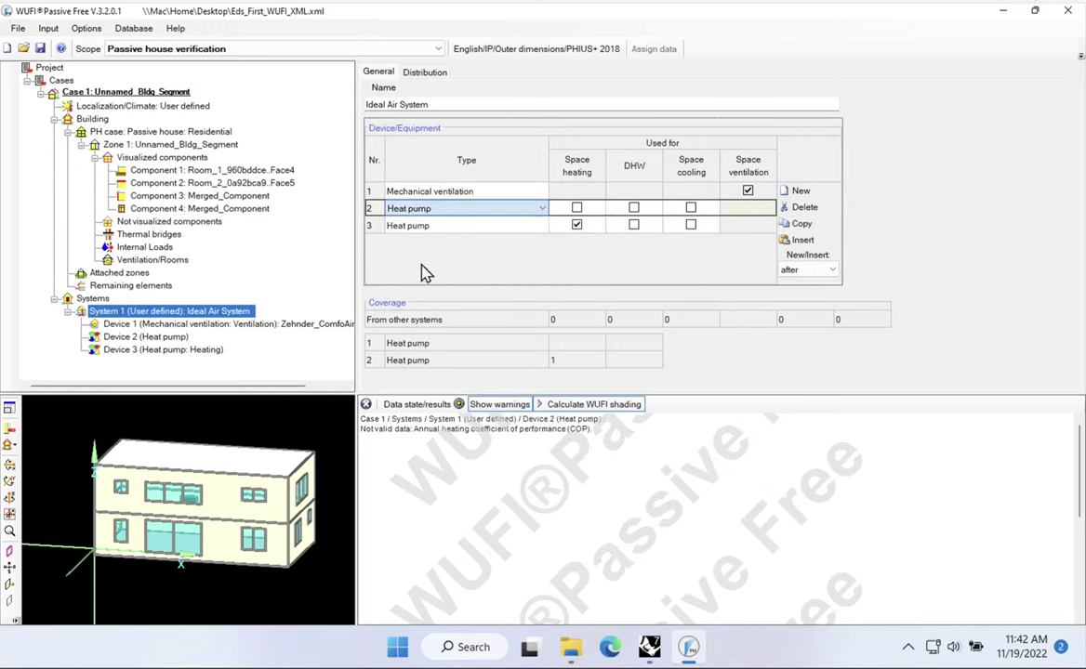
{"action": "left_click", "coordinate": [691, 208]}
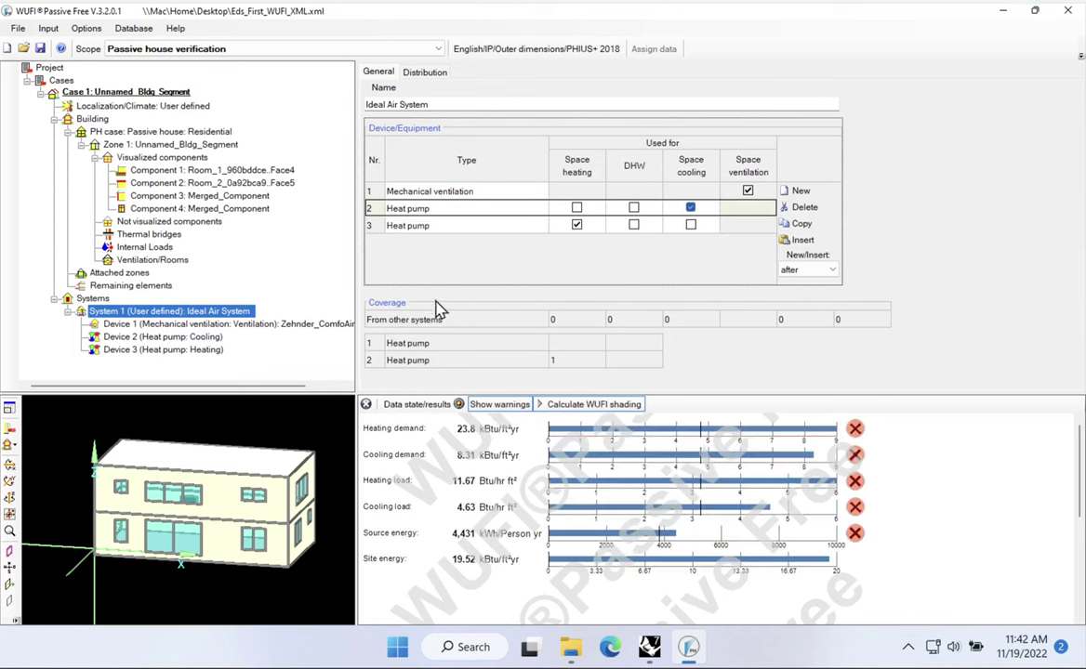
{"action": "left_click", "coordinate": [206, 342]}
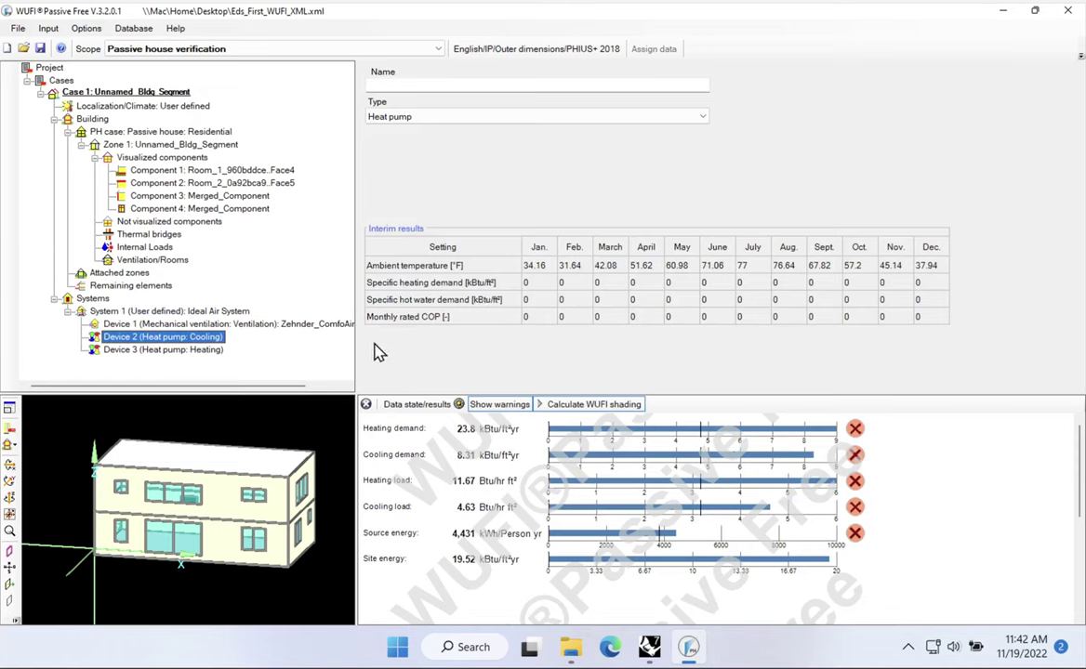
{"action": "left_click", "coordinate": [195, 313]}
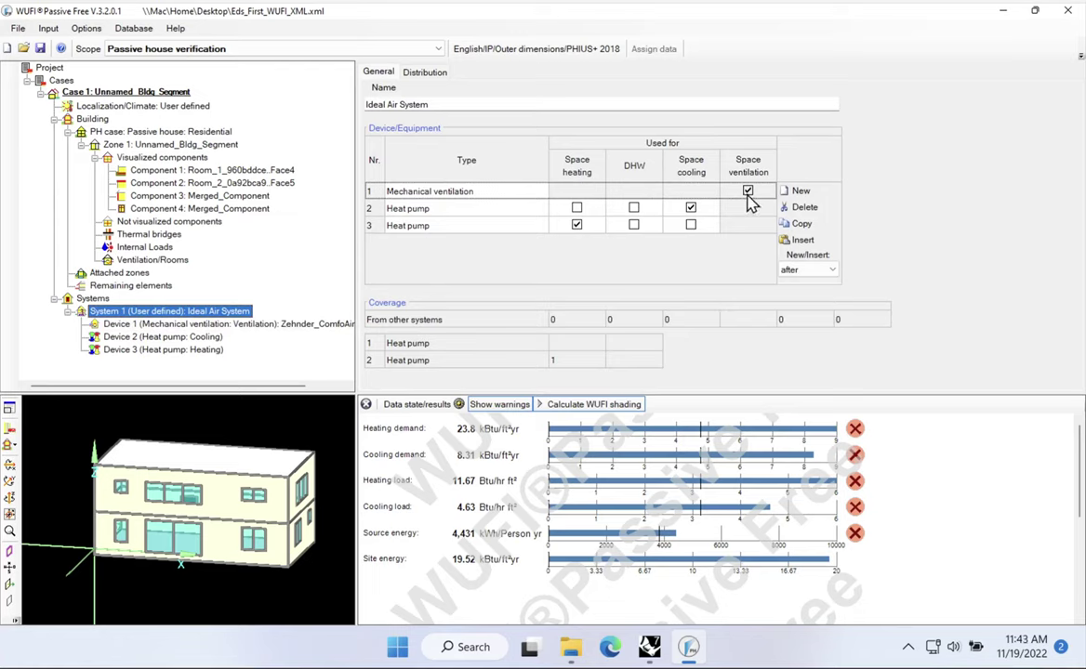
Step: In the Distribution cooling settings, set the recirculation air flow rate to 800 cfm
{"action": "left_click", "coordinate": [418, 74]}
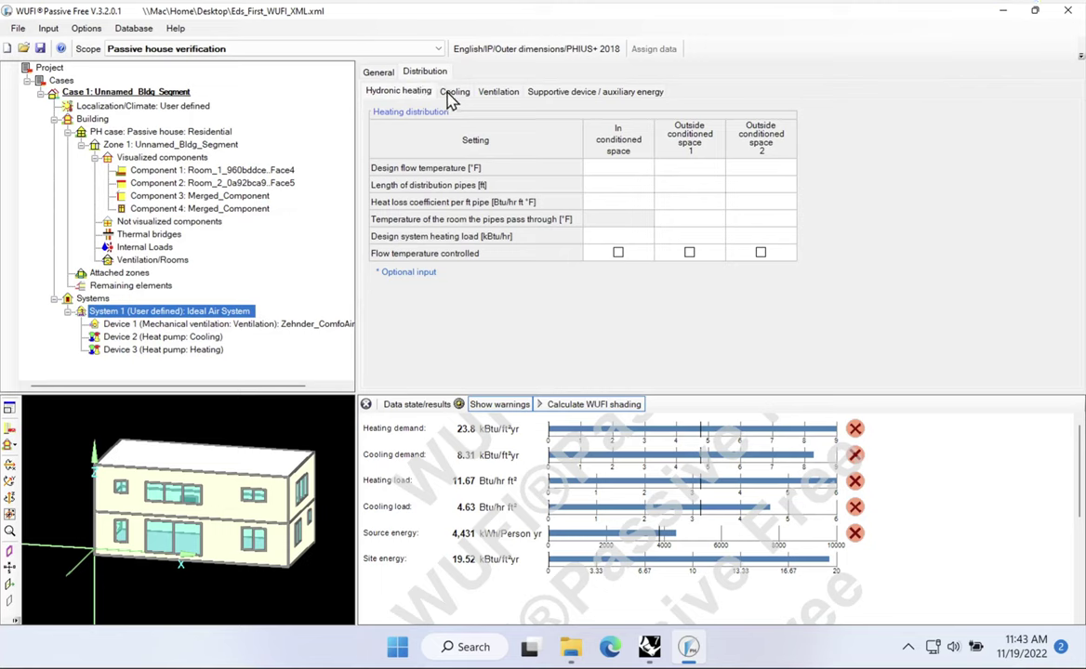
{"action": "left_click", "coordinate": [451, 95]}
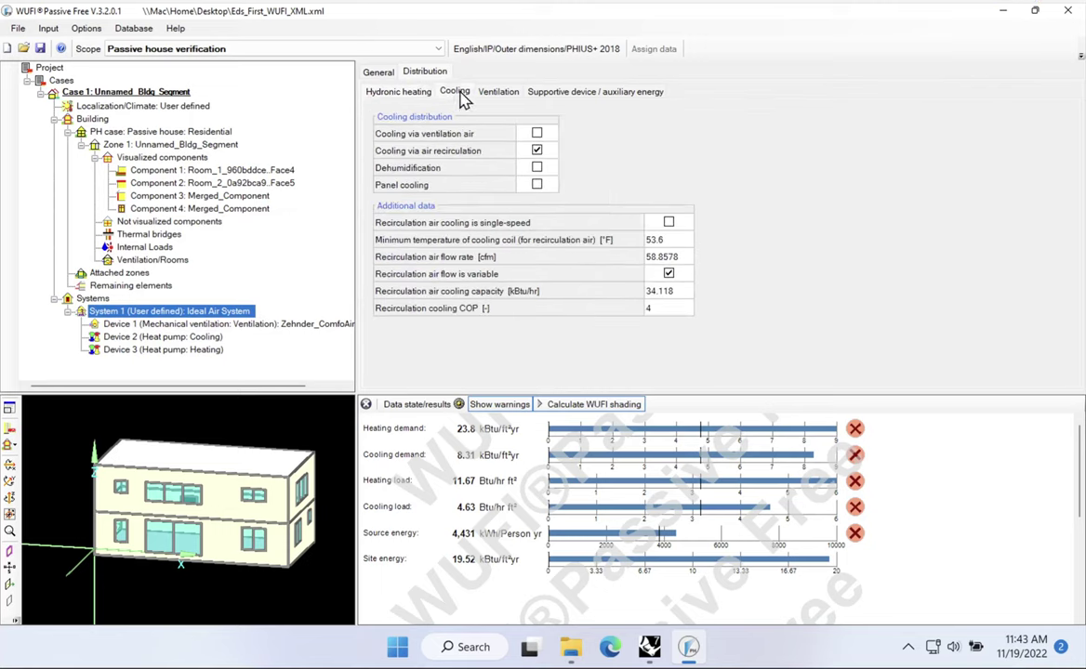
{"action": "left_click", "coordinate": [662, 259]}
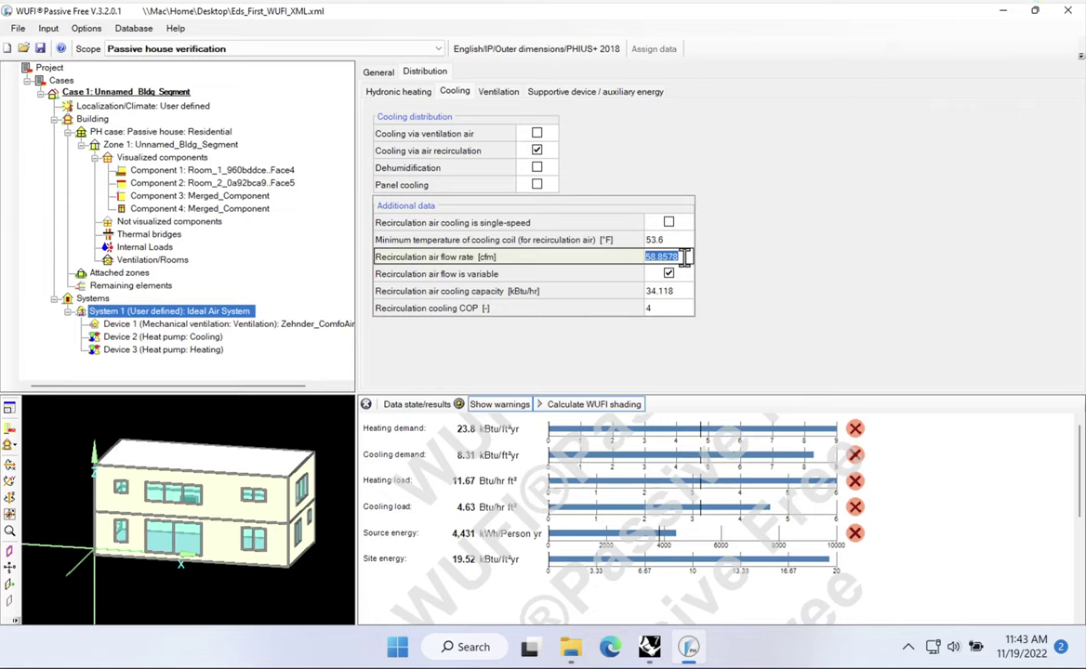
{"action": "type", "text": "800"}
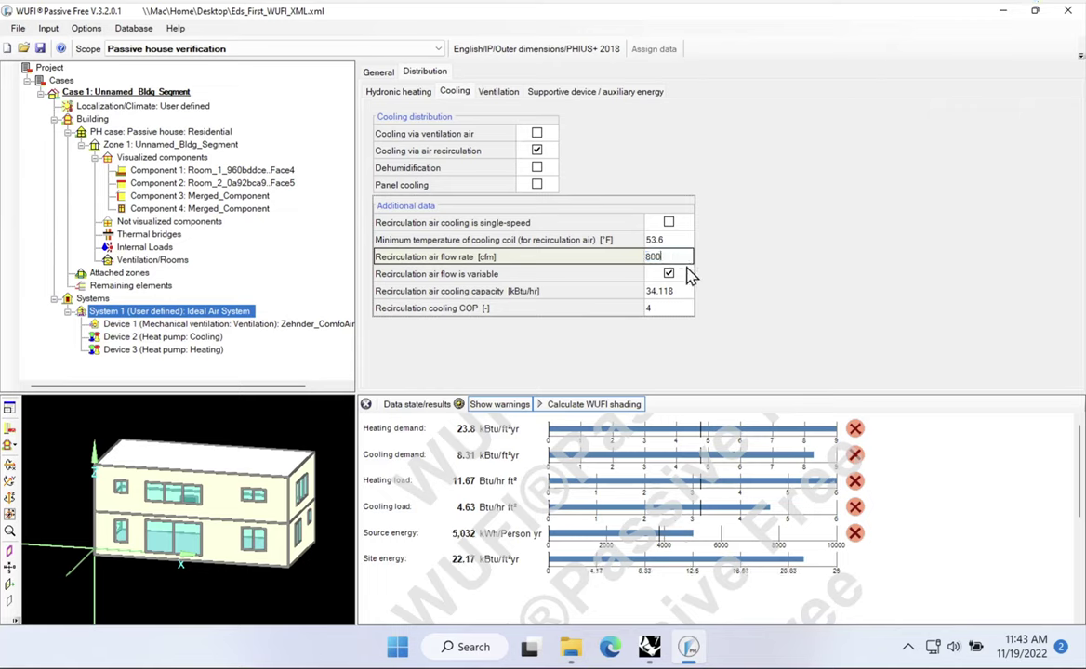
{"action": "mouse_move", "coordinate": [677, 253]}
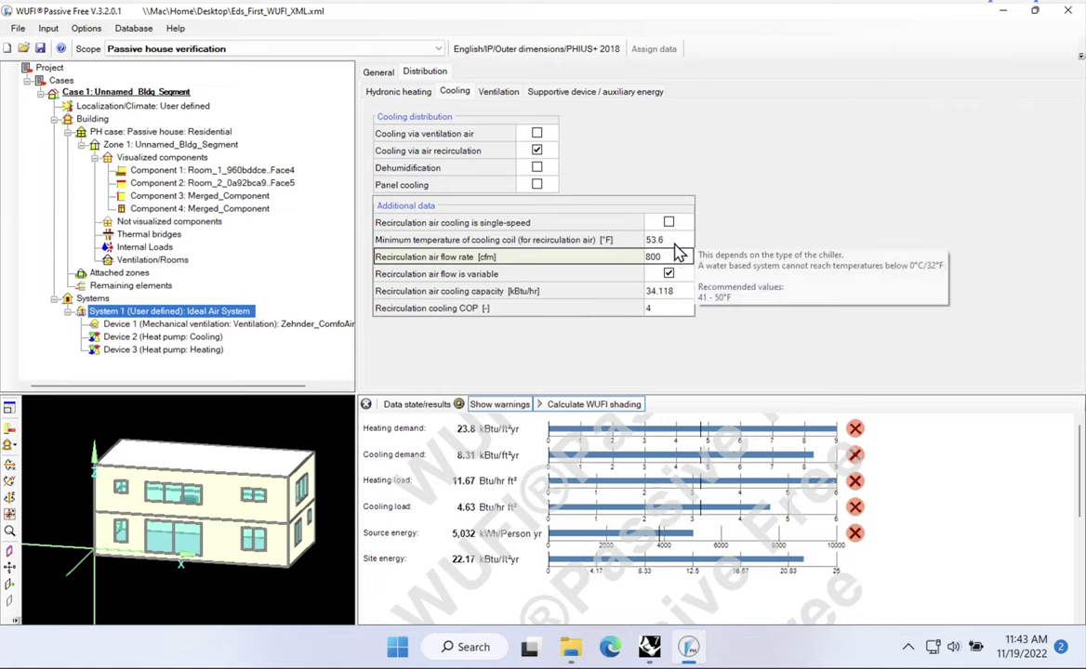
{"action": "left_click", "coordinate": [661, 291]}
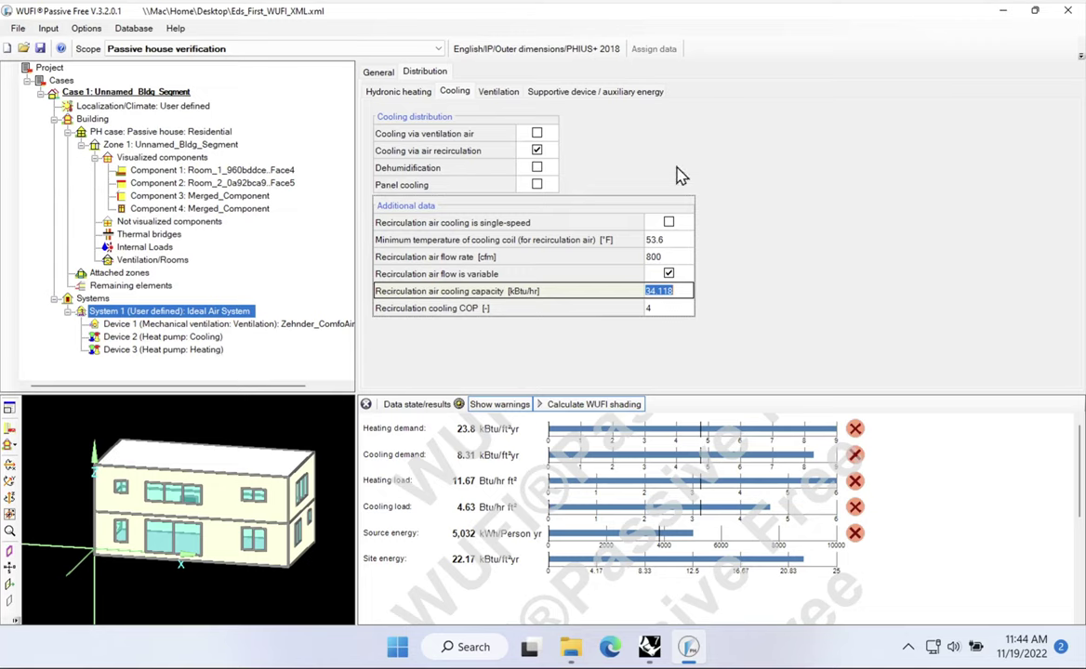
Step: Close the WUFI project, answering the unsaved-changes prompt
{"action": "left_click", "coordinate": [1066, 12]}
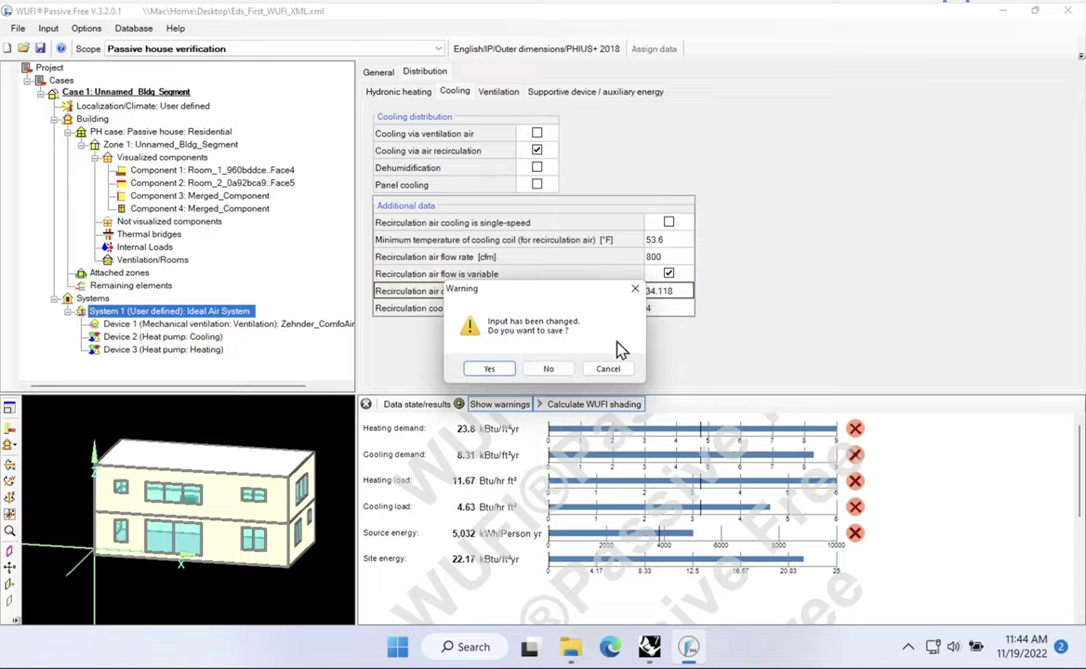
{"action": "left_click", "coordinate": [547, 367]}
{"action": "key", "text": "XF86AudioLowerVolume"}
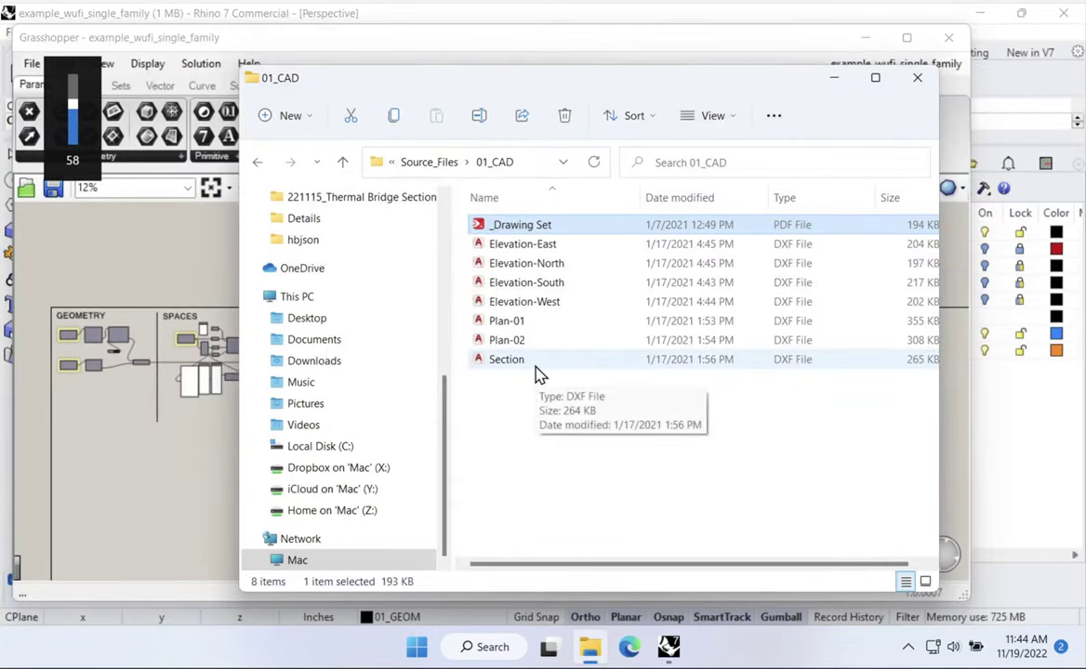
{"action": "left_click", "coordinate": [546, 447]}
Step: Bring Grasshopper forward, glance at the Rhino model, and restore the Grasshopper window width
{"action": "left_click", "coordinate": [93, 427]}
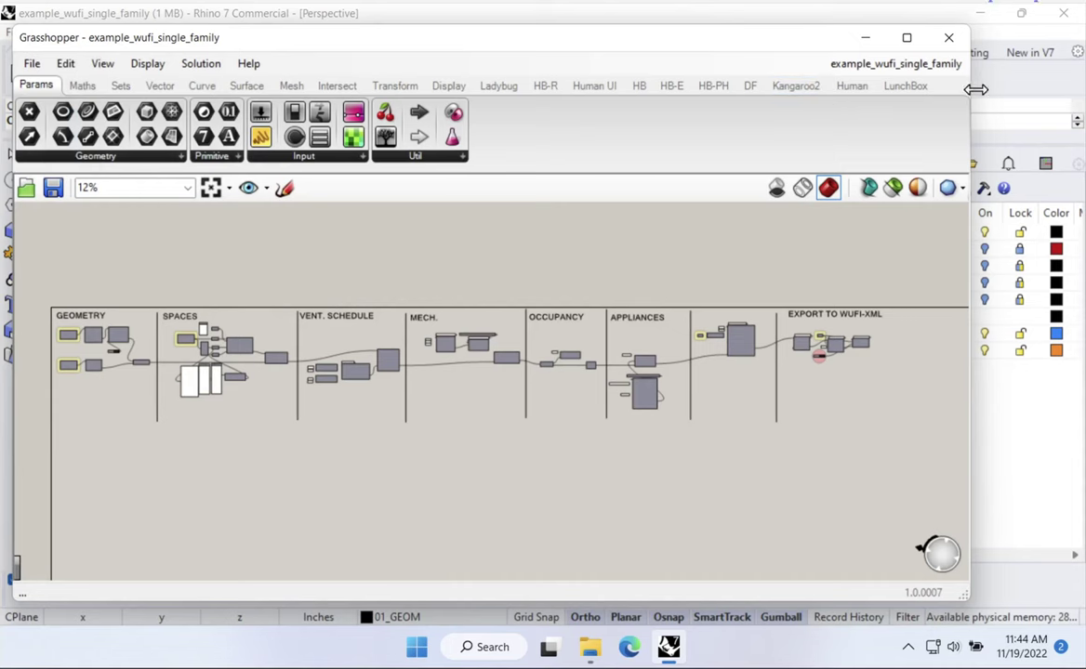
{"action": "left_click_drag", "start_coordinate": [969, 87], "coordinate": [359, 88]}
{"action": "right_click_drag", "start_coordinate": [520, 372], "coordinate": [650, 400]}
{"action": "left_click_drag", "start_coordinate": [359, 296], "coordinate": [948, 292]}
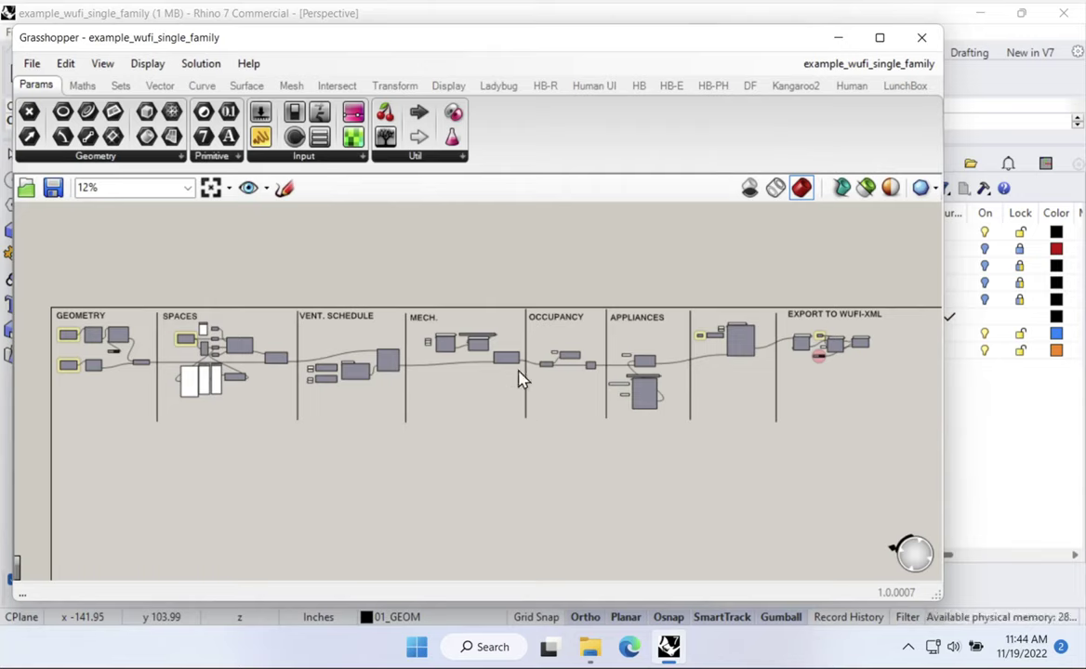
Step: Zoom in on the MECH group's ventilation components
{"action": "left_click_drag", "start_coordinate": [379, 277], "coordinate": [525, 401]}
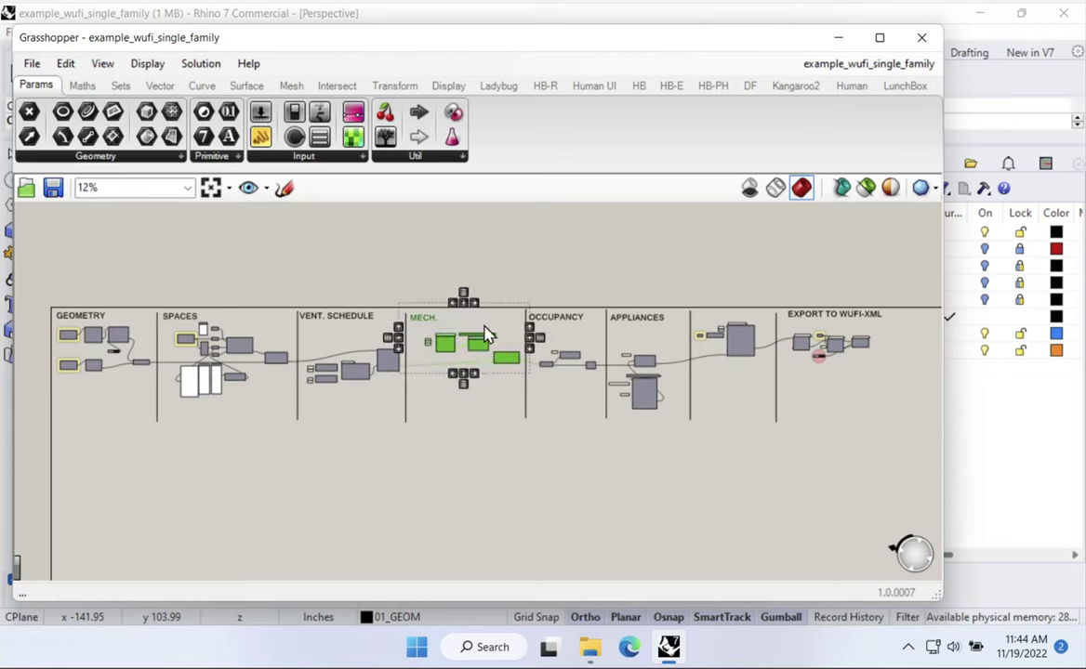
{"action": "left_click", "coordinate": [476, 395]}
{"action": "scroll", "coordinate": [471, 346], "scroll_direction": "up", "scroll_amount": 4}
{"action": "scroll", "coordinate": [471, 346], "scroll_direction": "up", "scroll_amount": 5}
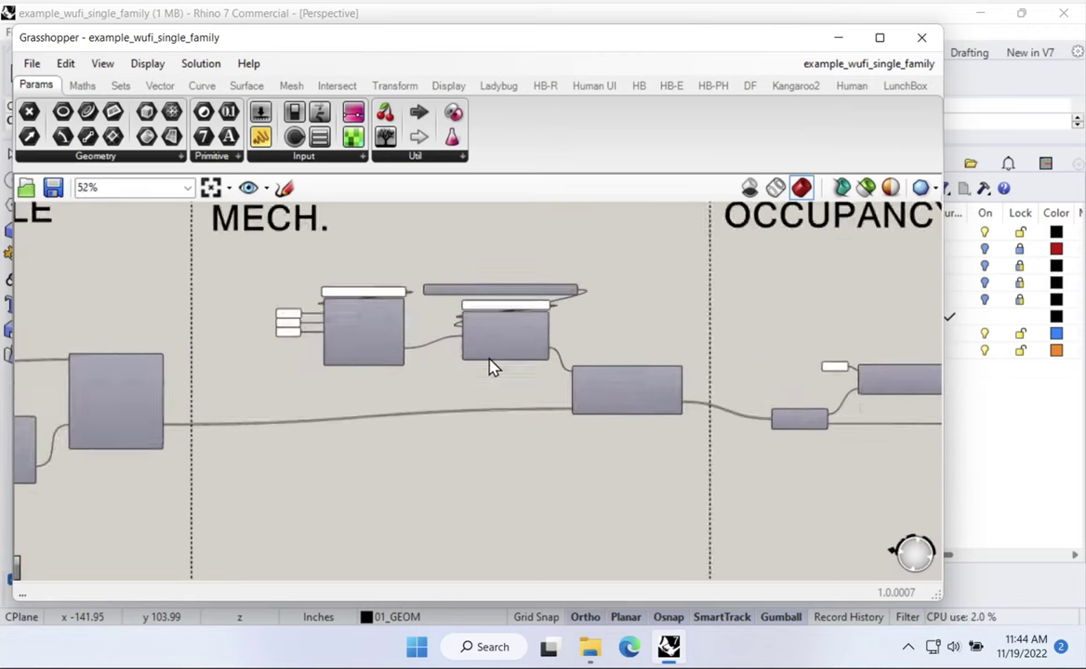
{"action": "right_click_drag", "start_coordinate": [452, 400], "coordinate": [451, 427]}
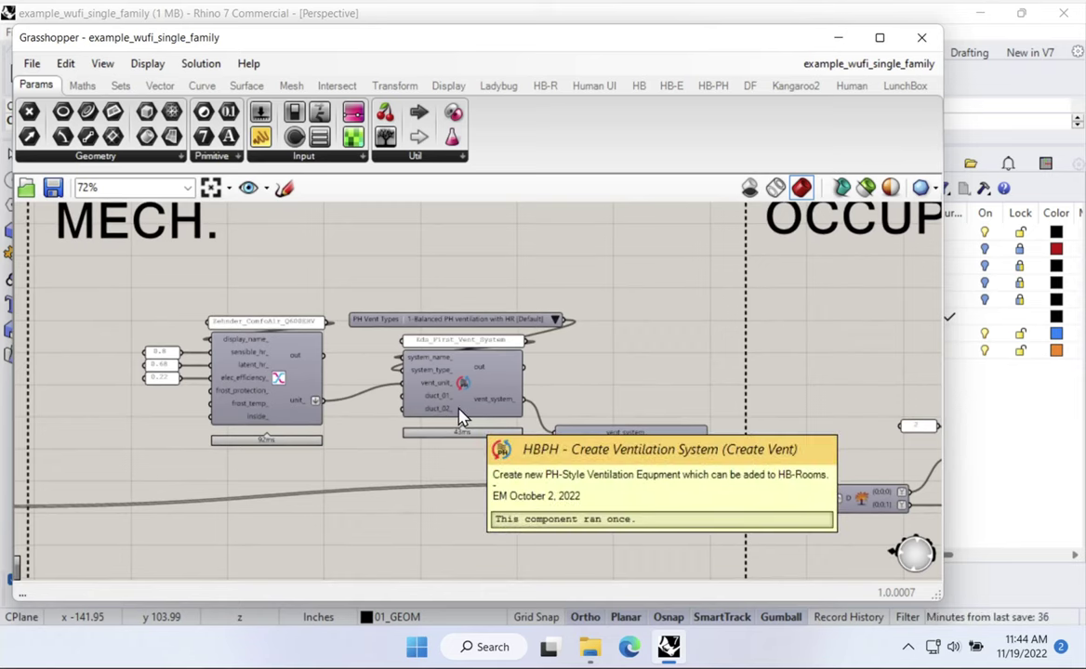
{"action": "scroll", "coordinate": [613, 485], "scroll_direction": "up", "scroll_amount": 3}
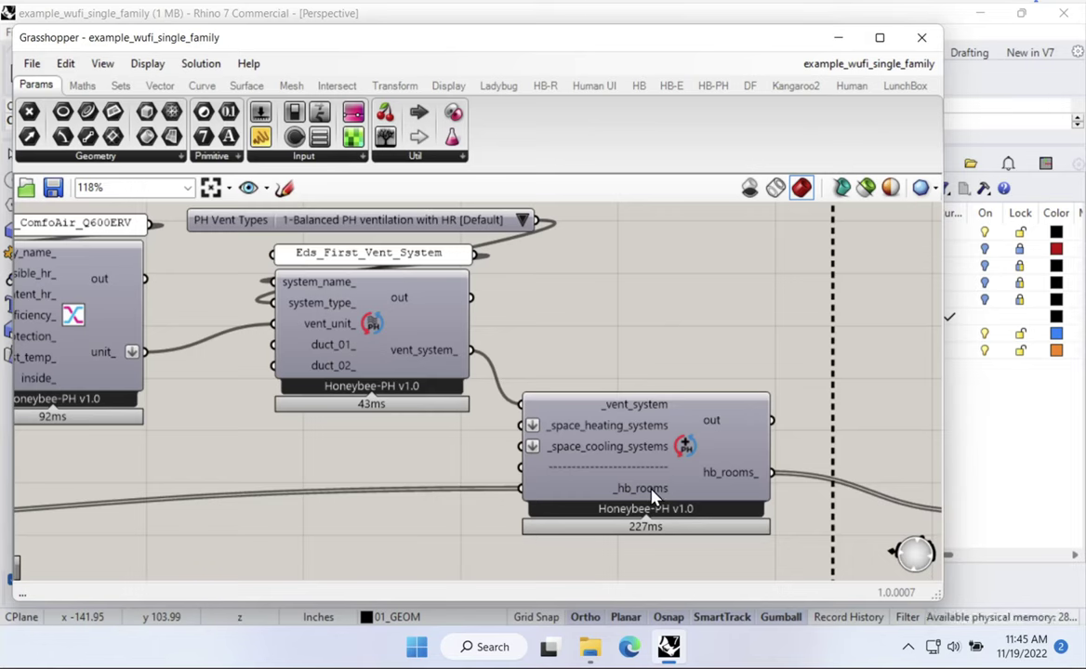
Step: Inspect the Zehnder ComfoAir vent system inputs and bring up the HB-PH components
{"action": "mouse_move", "coordinate": [653, 497]}
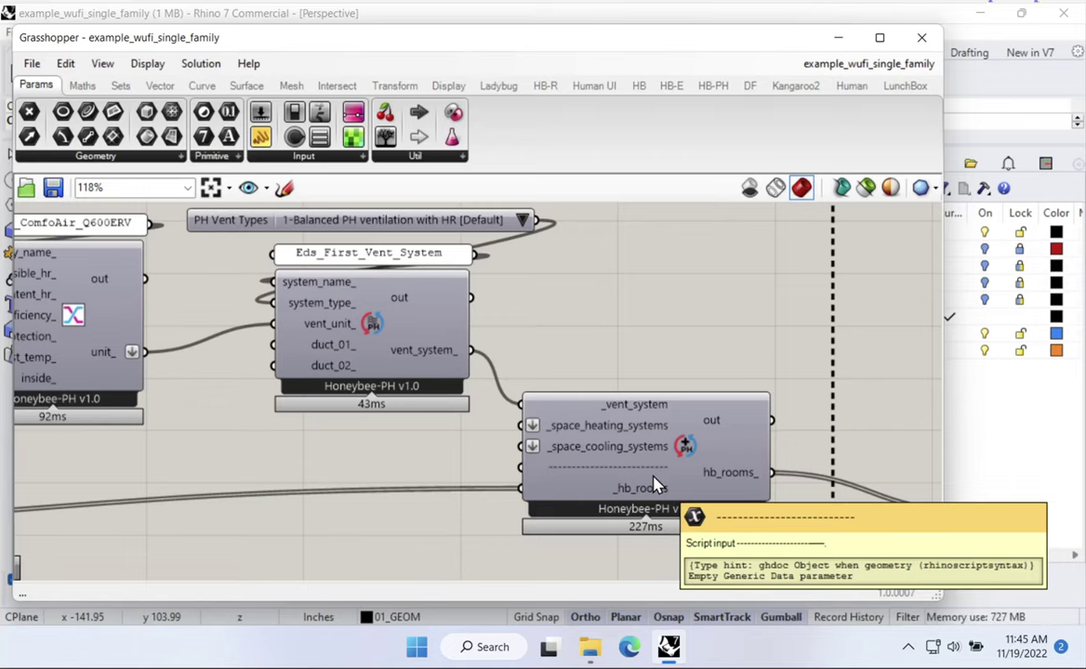
{"action": "scroll", "coordinate": [655, 485], "scroll_direction": "down", "scroll_amount": 3}
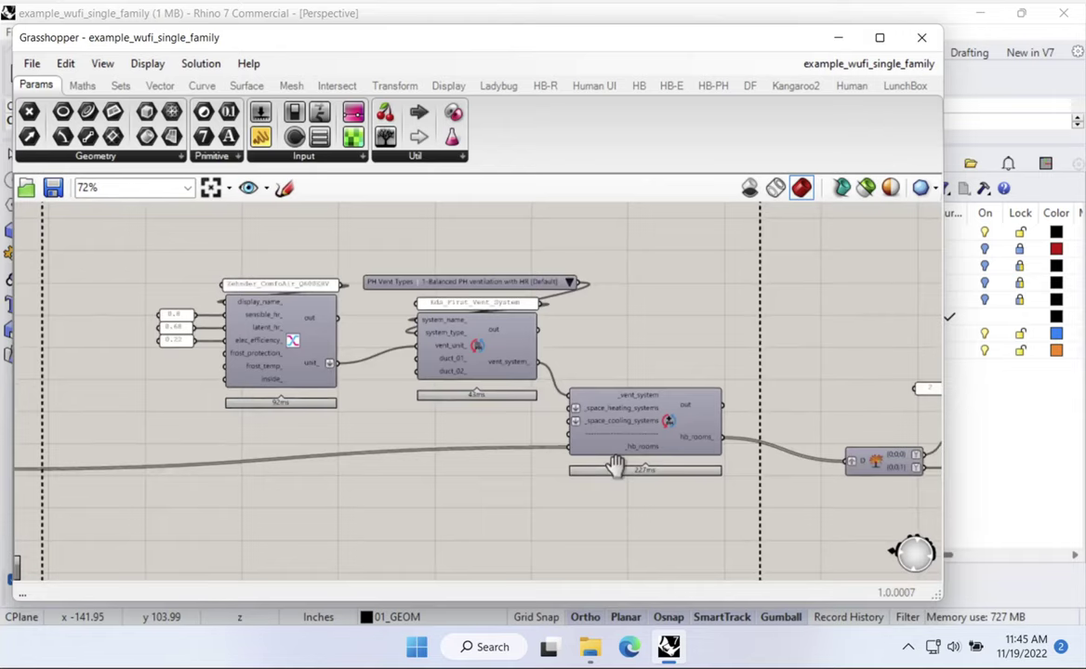
{"action": "scroll", "coordinate": [585, 391], "scroll_direction": "up", "scroll_amount": 3}
{"action": "scroll", "coordinate": [560, 361], "scroll_direction": "down", "scroll_amount": 3}
{"action": "scroll", "coordinate": [516, 388], "scroll_direction": "up", "scroll_amount": 2}
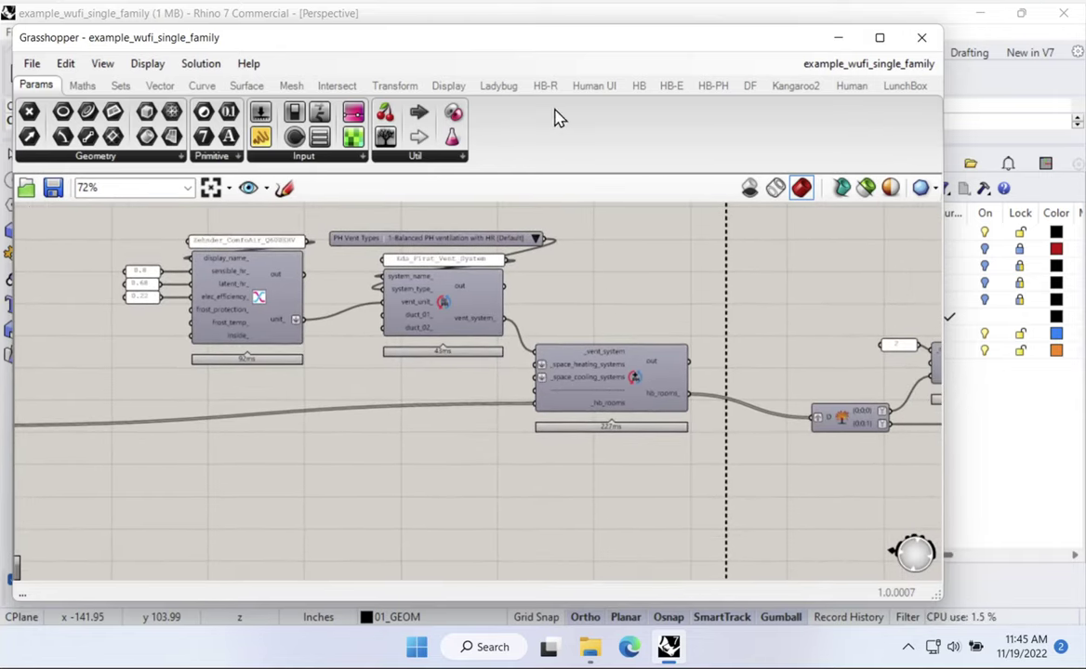
{"action": "left_click", "coordinate": [716, 86]}
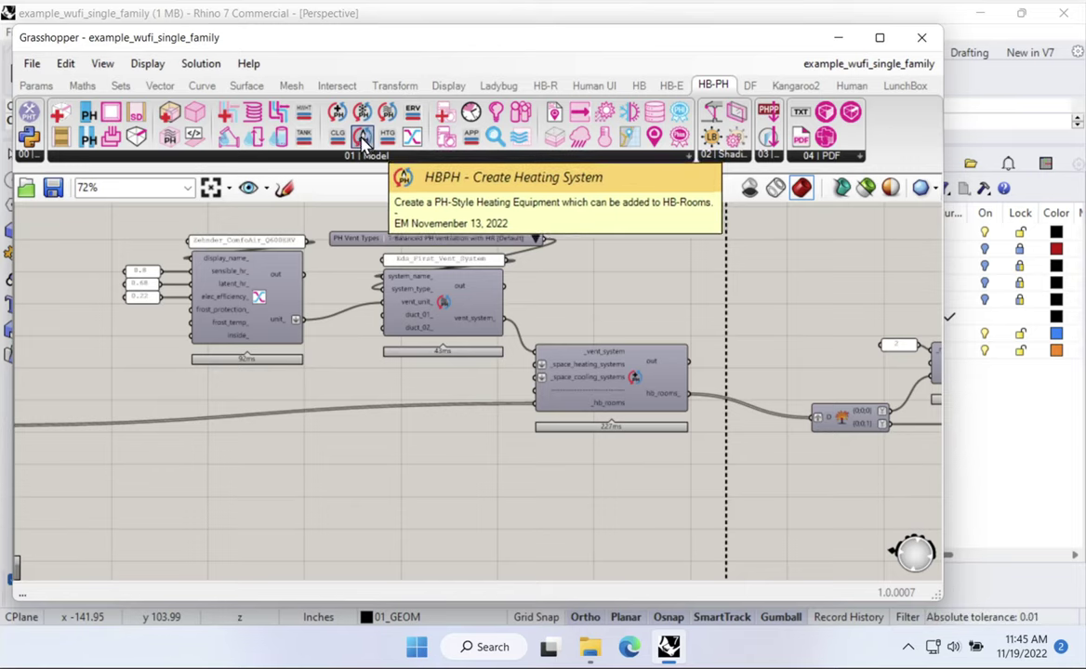
Step: Place a Create Heating System component below the room-assignment component in the MECH area
{"action": "left_click_drag", "start_coordinate": [362, 137], "coordinate": [397, 462]}
{"action": "right_click_drag", "start_coordinate": [405, 458], "coordinate": [414, 391]}
{"action": "scroll", "coordinate": [419, 387], "scroll_direction": "up", "scroll_amount": 3}
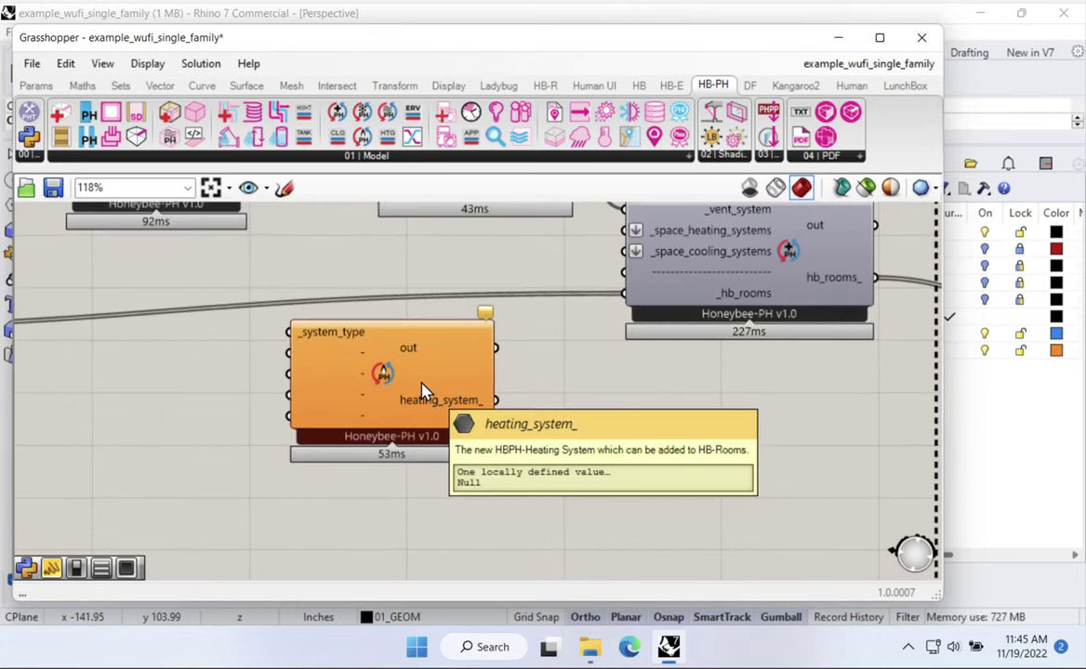
{"action": "left_click", "coordinate": [441, 429]}
{"action": "left_click_drag", "start_coordinate": [442, 429], "coordinate": [444, 437]}
{"action": "mouse_move", "coordinate": [503, 366]}
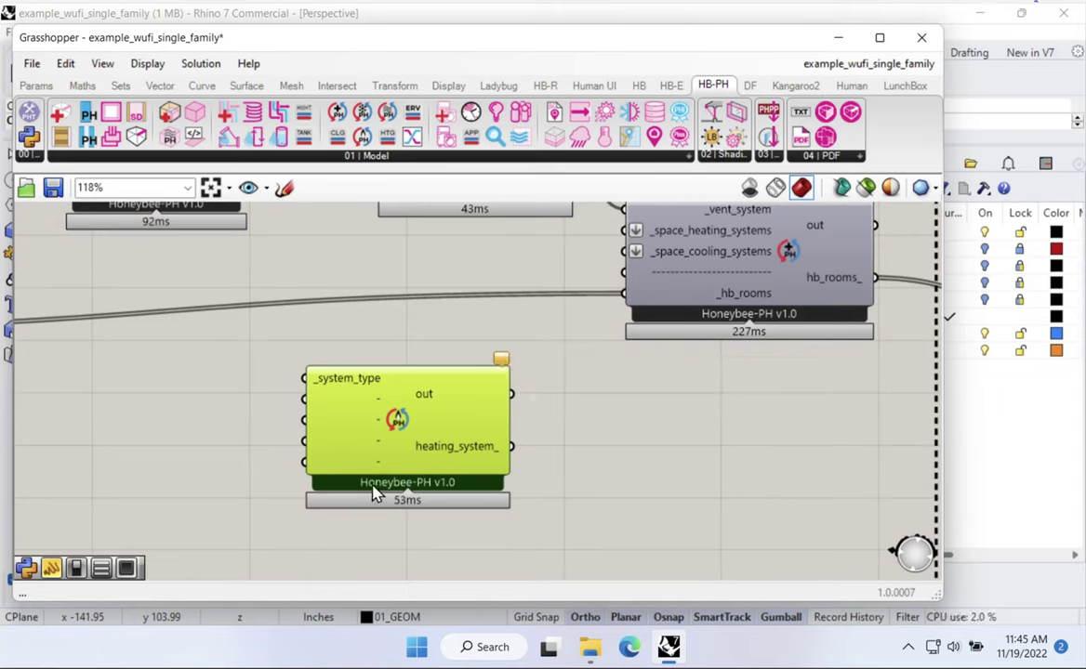
{"action": "mouse_move", "coordinate": [344, 387]}
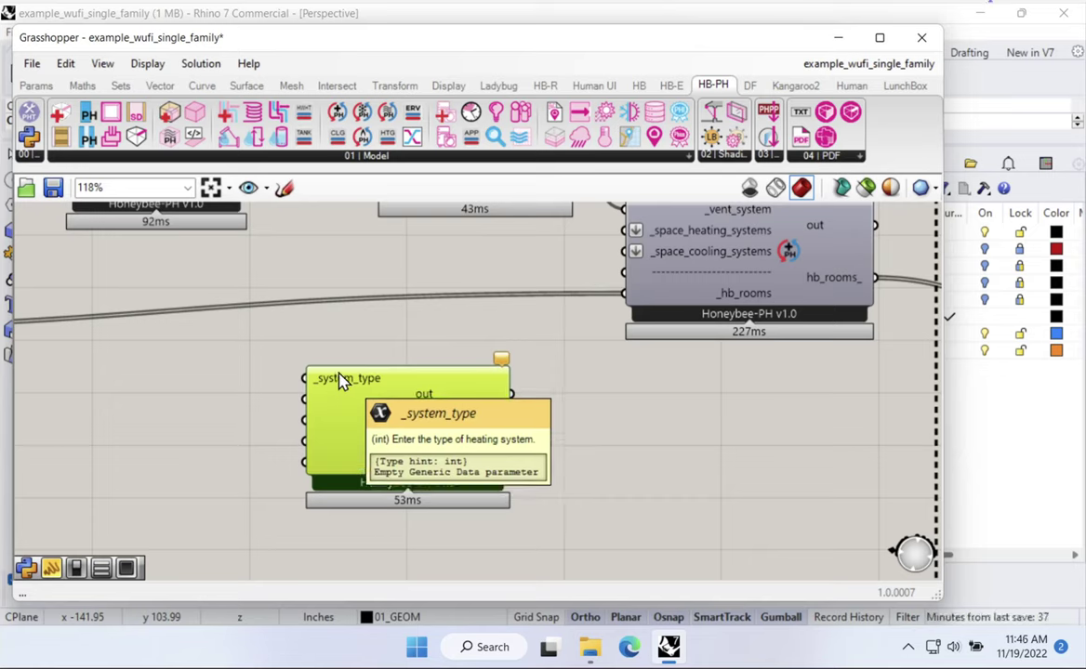
Step: Wire a PH Heating Types list into _system_type and set it to Heat Pump (Annual)
{"action": "left_click", "coordinate": [387, 138]}
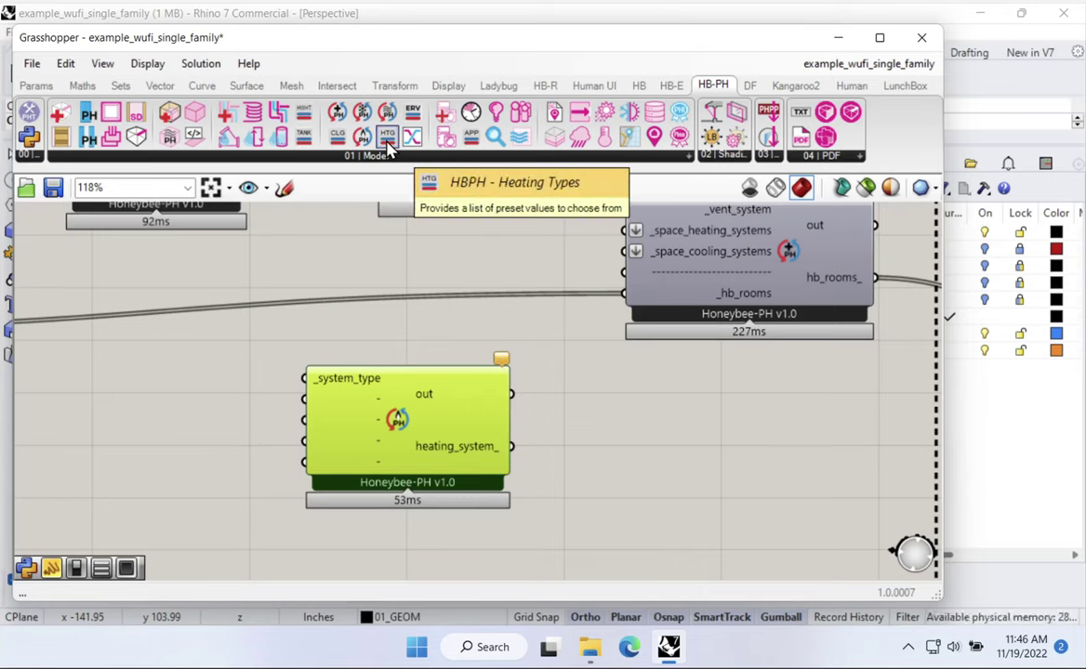
{"action": "left_click_drag", "start_coordinate": [387, 139], "coordinate": [371, 312]}
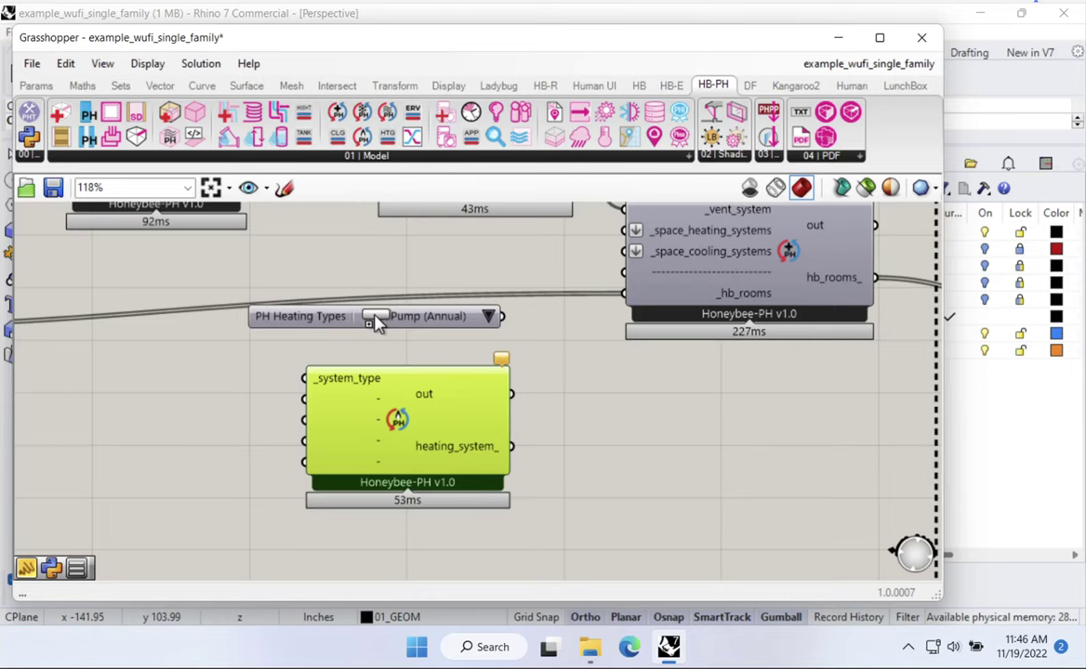
{"action": "left_click", "coordinate": [488, 316]}
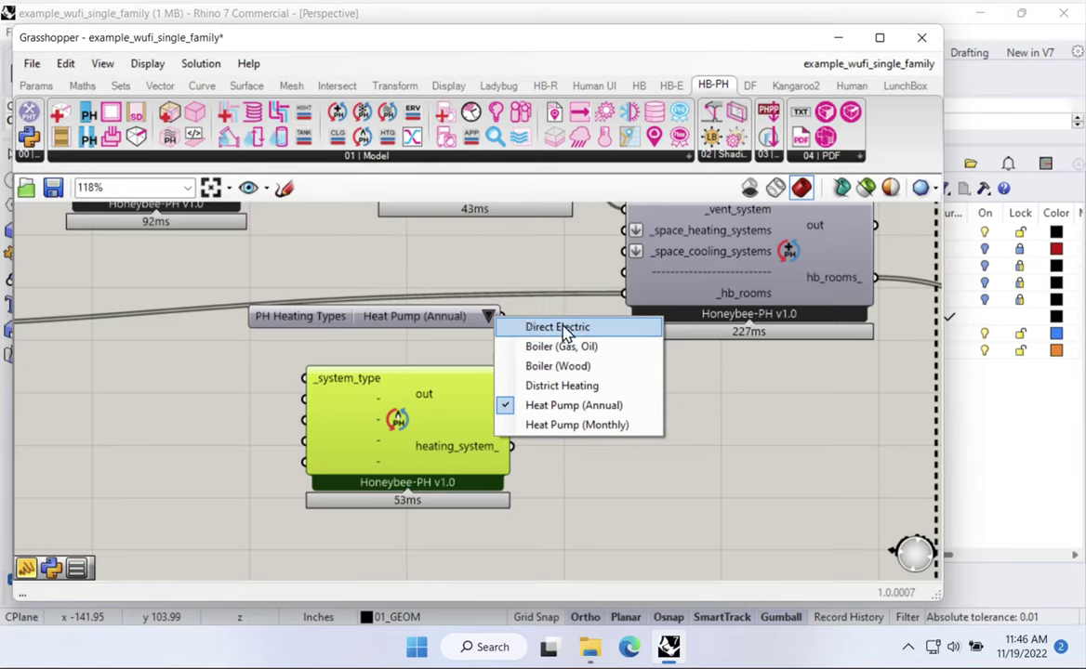
{"action": "left_click", "coordinate": [559, 329]}
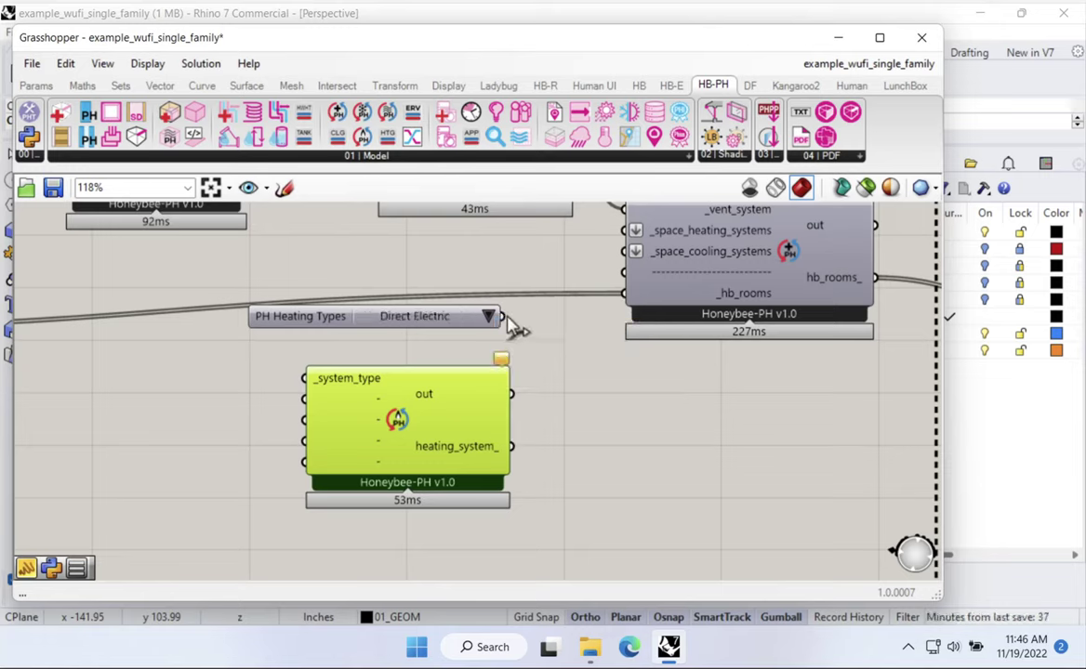
{"action": "left_click_drag", "start_coordinate": [503, 317], "coordinate": [306, 379]}
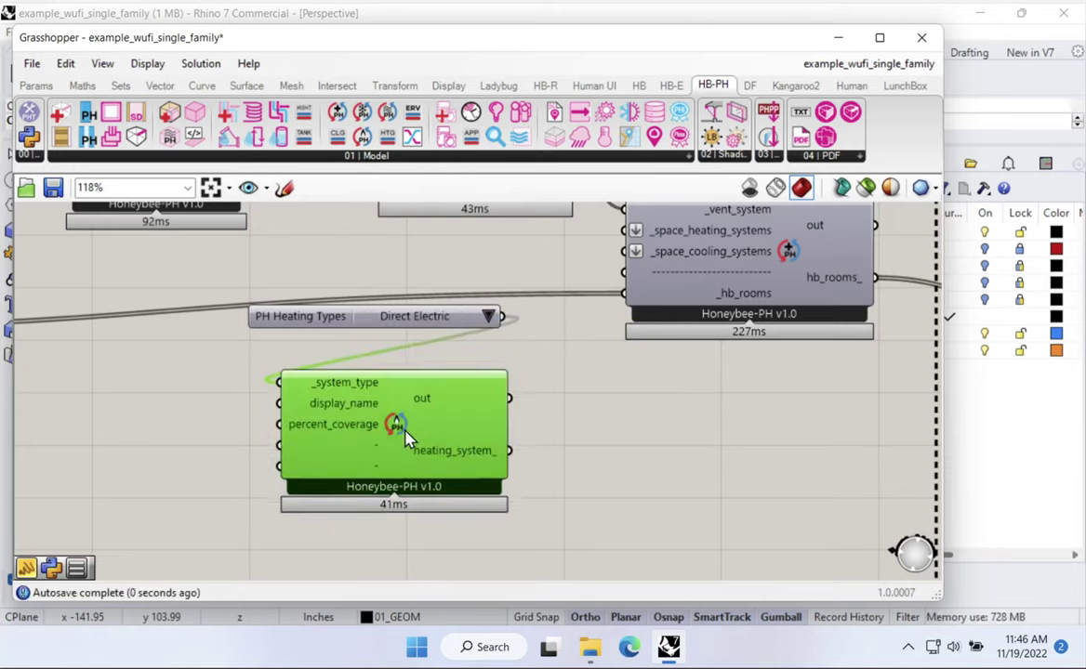
{"action": "left_click_drag", "start_coordinate": [362, 316], "coordinate": [373, 340]}
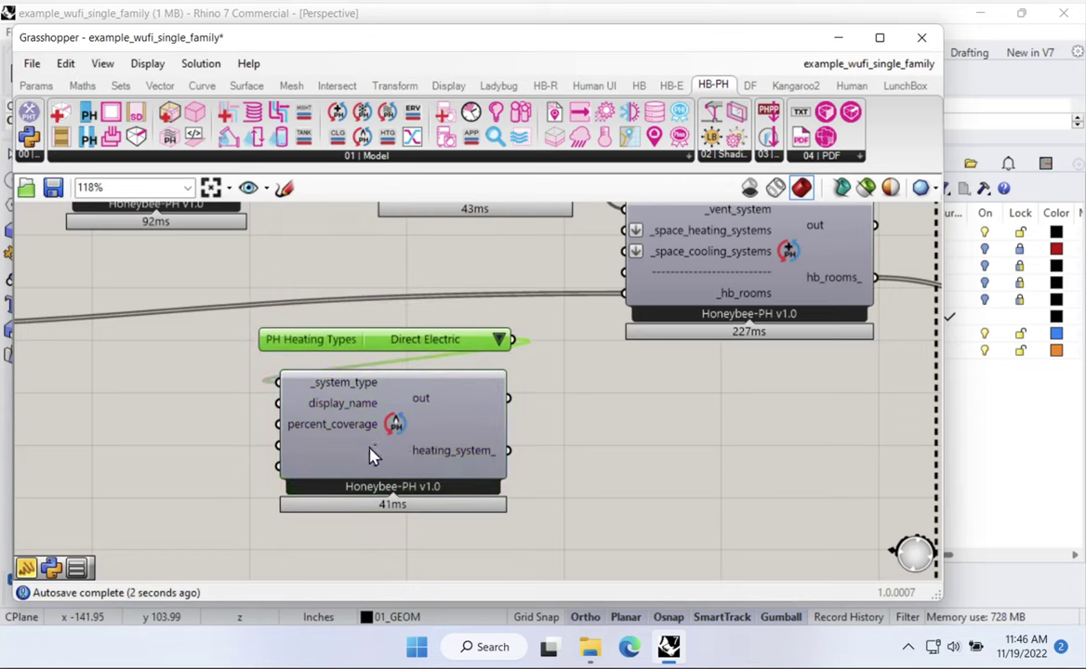
{"action": "left_click", "coordinate": [503, 349]}
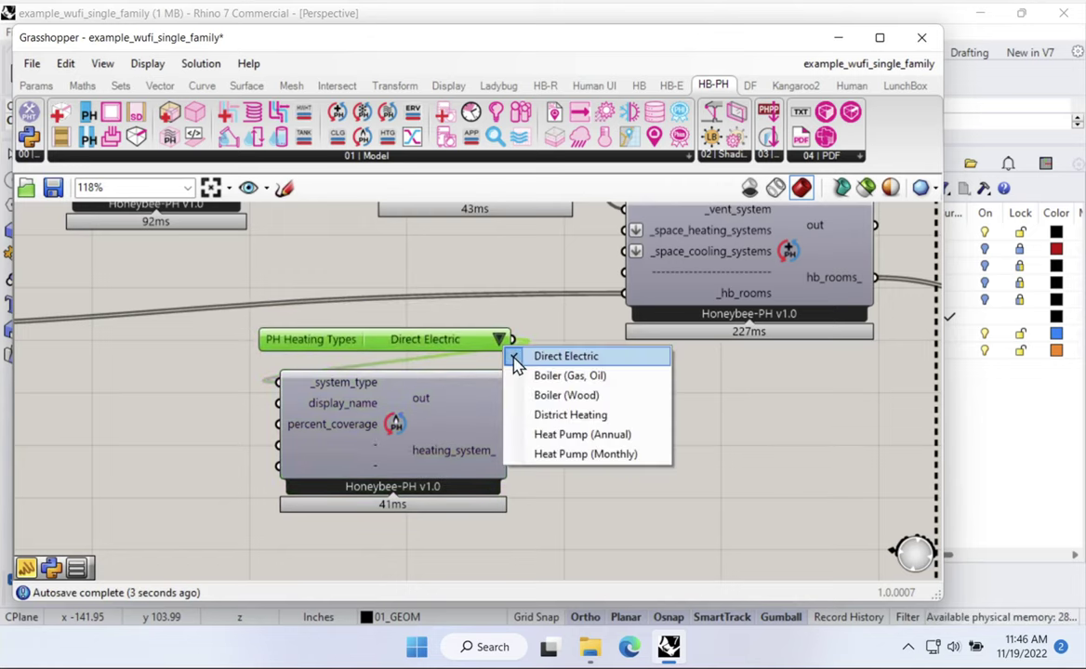
{"action": "left_click", "coordinate": [549, 436]}
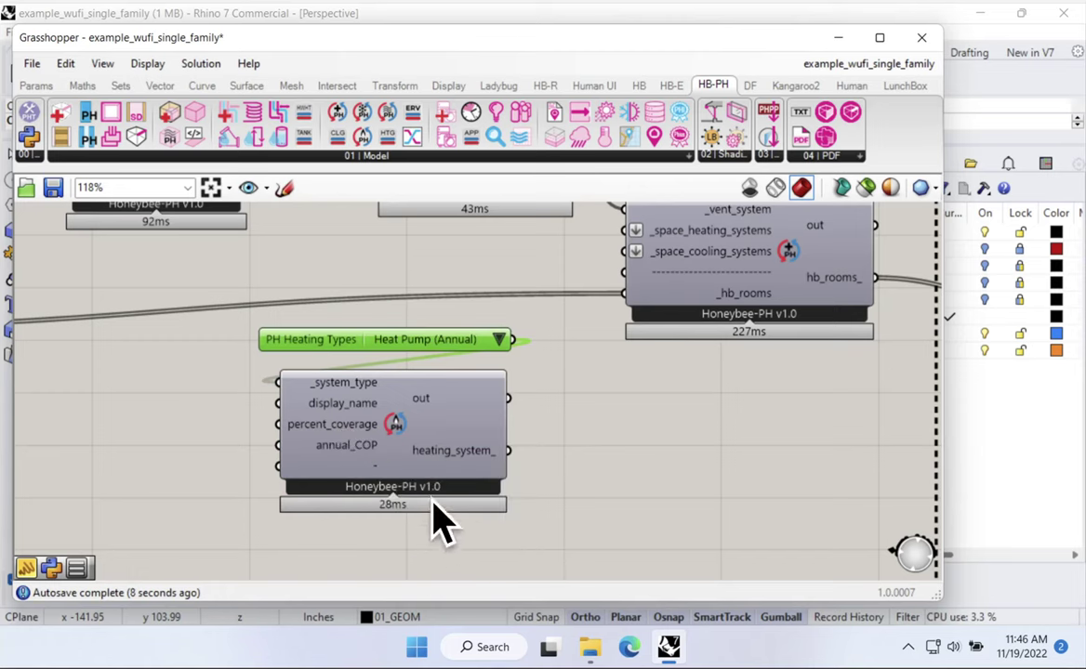
{"action": "left_click", "coordinate": [500, 341]}
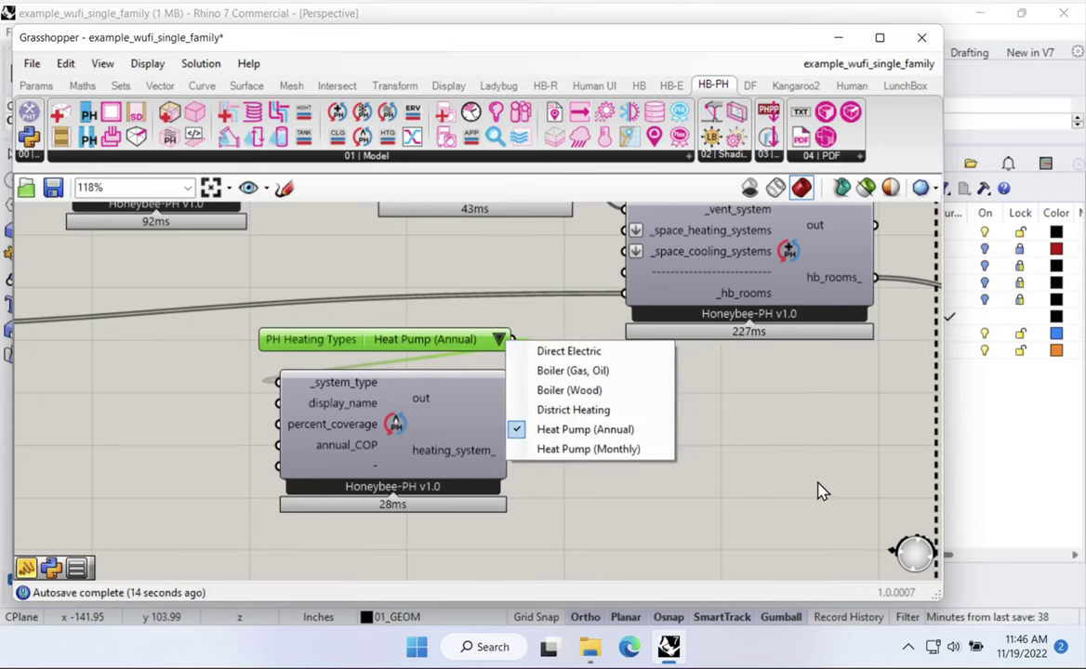
Step: Wire a new panel to the heating output and enlarge it to read the PhHeatingHeatPumpAnnual data
{"action": "right_click_drag", "start_coordinate": [737, 461], "coordinate": [641, 426]}
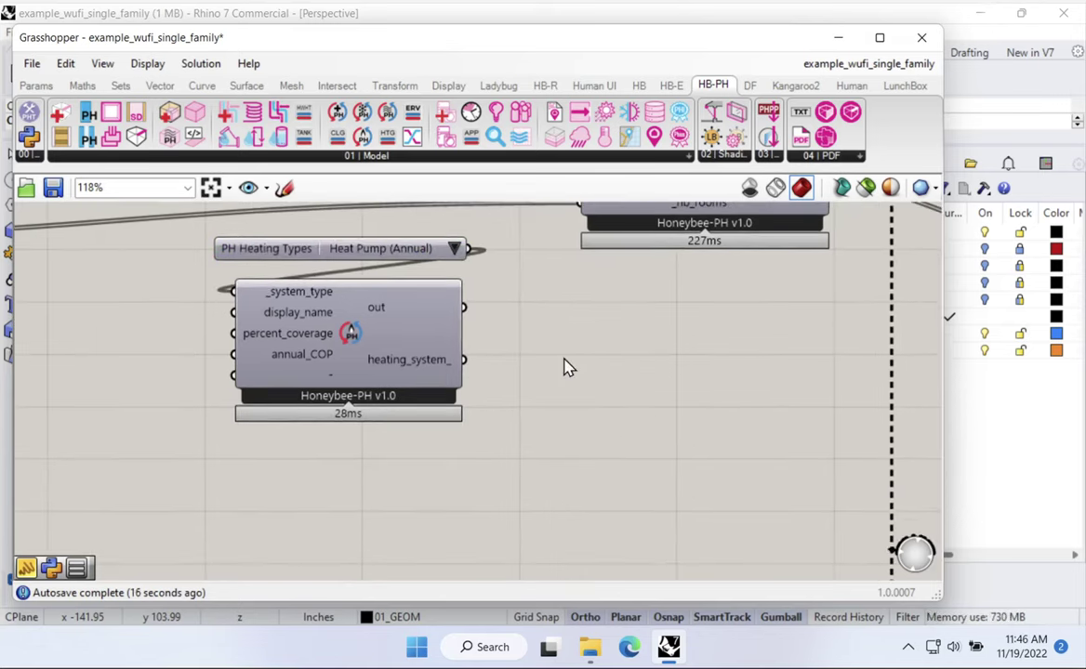
{"action": "double_click", "coordinate": [563, 358]}
{"action": "type", "text": "panel"}
{"action": "key", "text": "Return"}
{"action": "left_click_drag", "start_coordinate": [472, 313], "coordinate": [558, 368]}
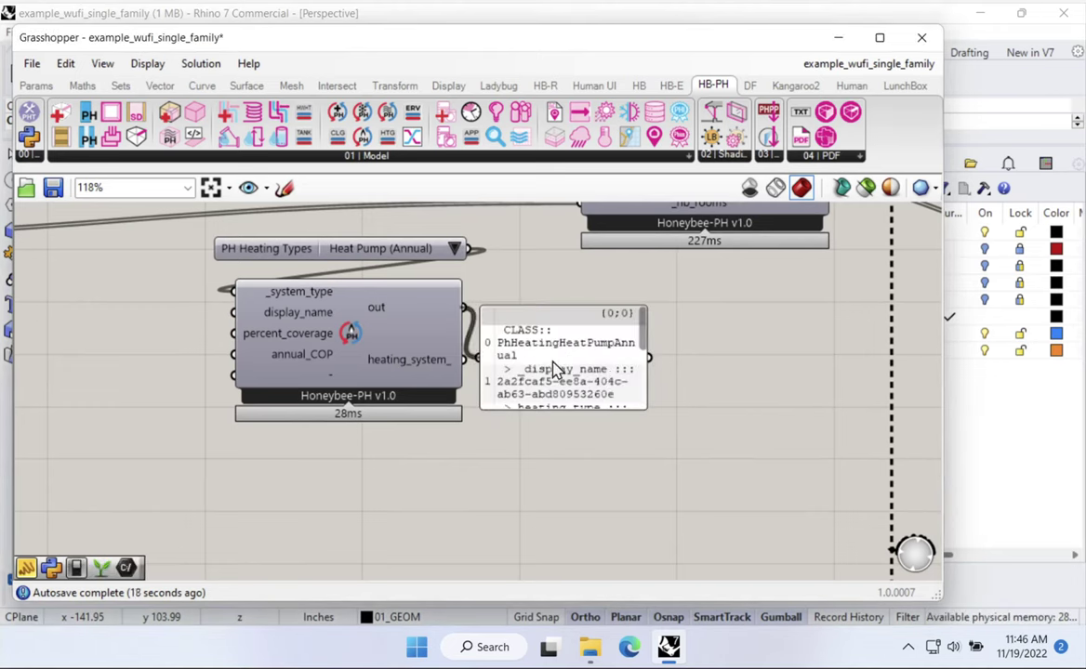
{"action": "left_click_drag", "start_coordinate": [645, 409], "coordinate": [836, 485]}
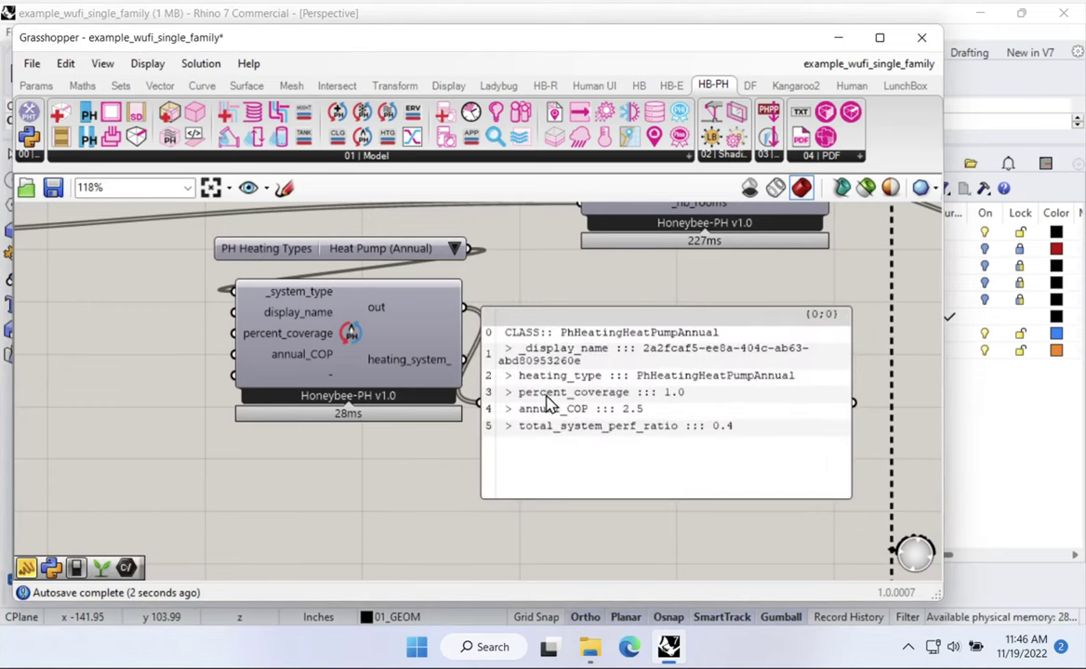
{"action": "left_click_drag", "start_coordinate": [555, 401], "coordinate": [571, 390]}
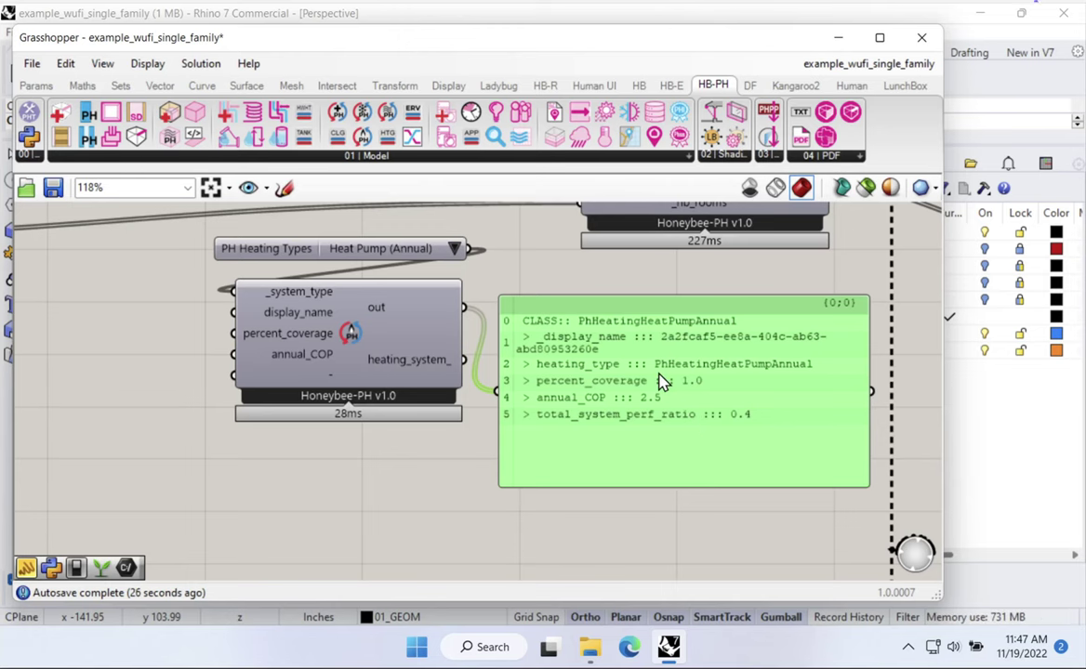
{"action": "left_click_drag", "start_coordinate": [660, 381], "coordinate": [704, 394]}
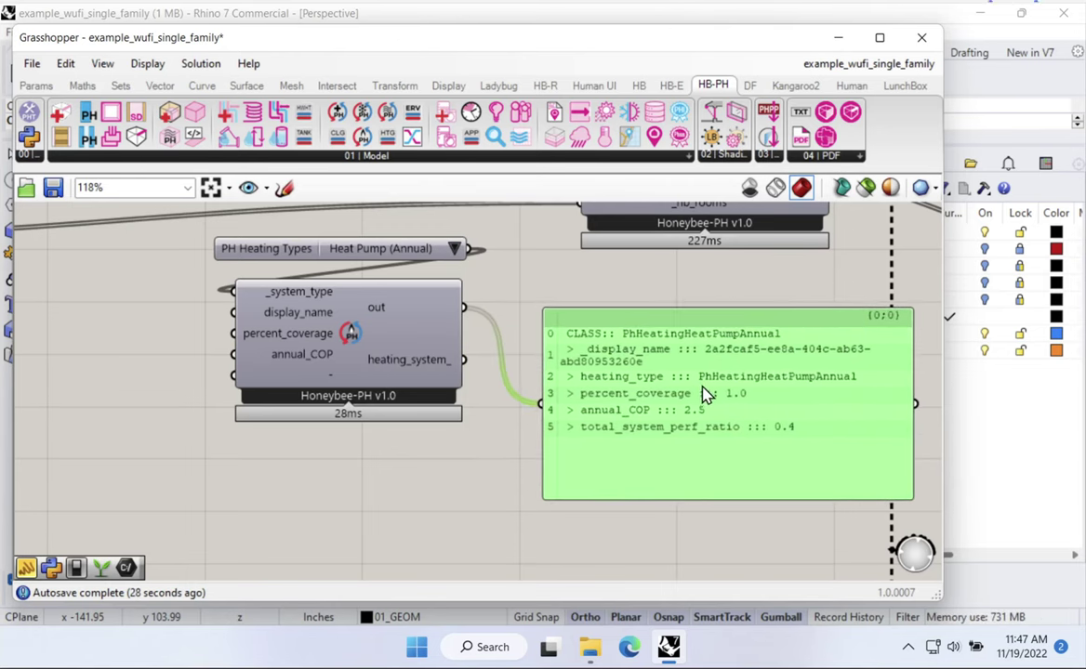
Step: Feed a 3.28 value panel into the heat pump's annual_COP input
{"action": "double_click", "coordinate": [128, 355]}
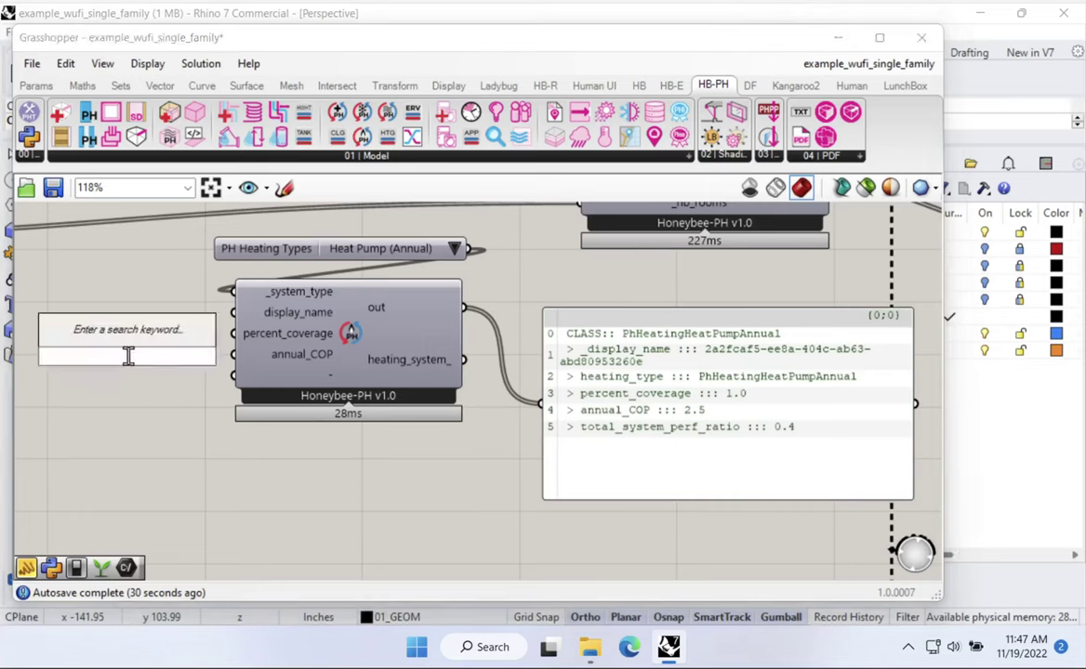
{"action": "type", "text": "Panel"}
{"action": "type", "text": "\"3"}
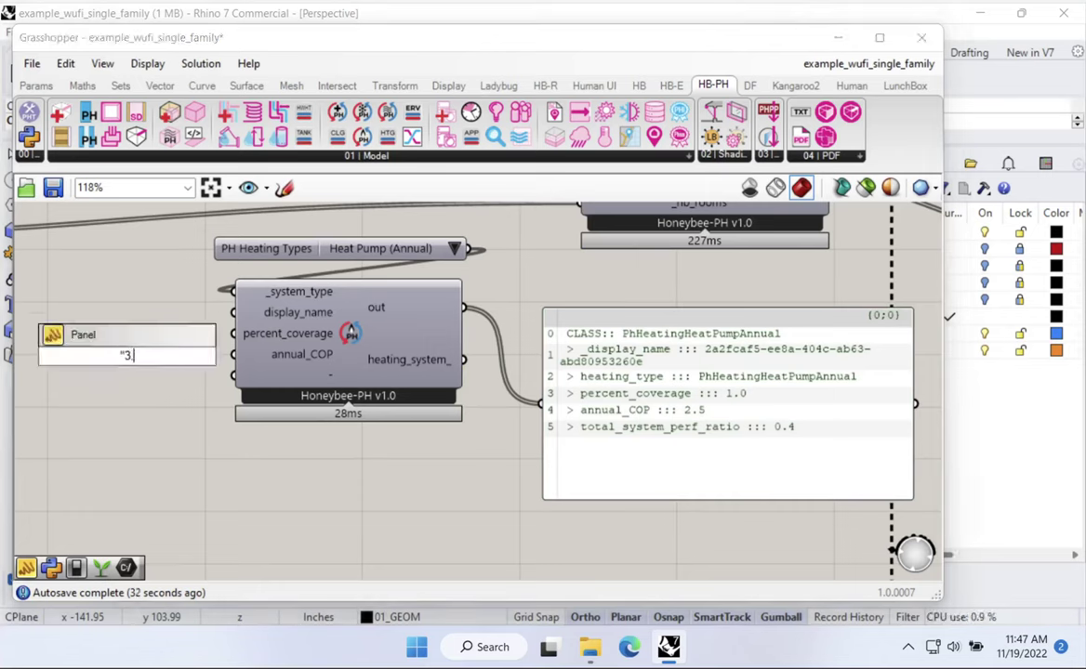
{"action": "type", "text": ".28"}
{"action": "key", "text": "Return"}
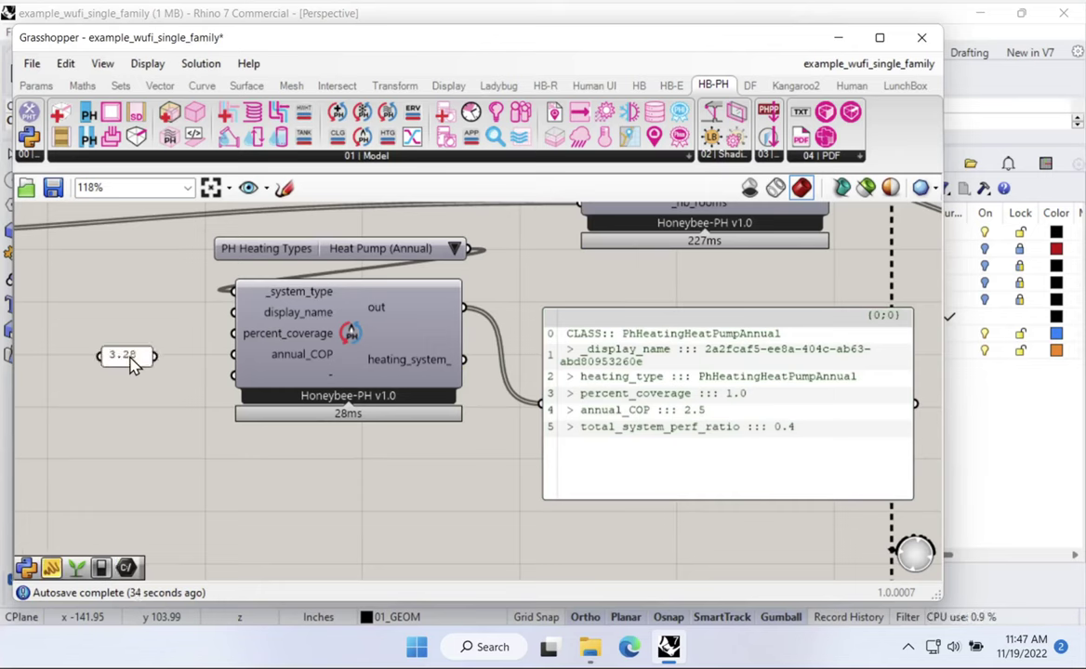
{"action": "left_click_drag", "start_coordinate": [154, 355], "coordinate": [233, 354]}
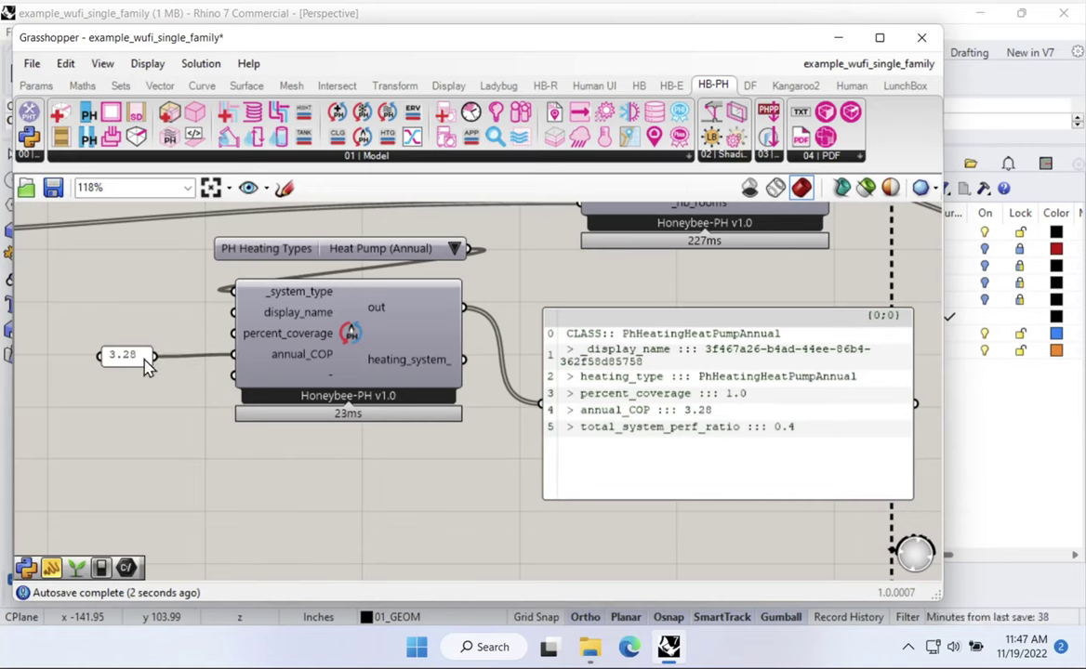
Step: Select the heating-system data panel so it can be removed
{"action": "left_click_drag", "start_coordinate": [93, 334], "coordinate": [176, 363]}
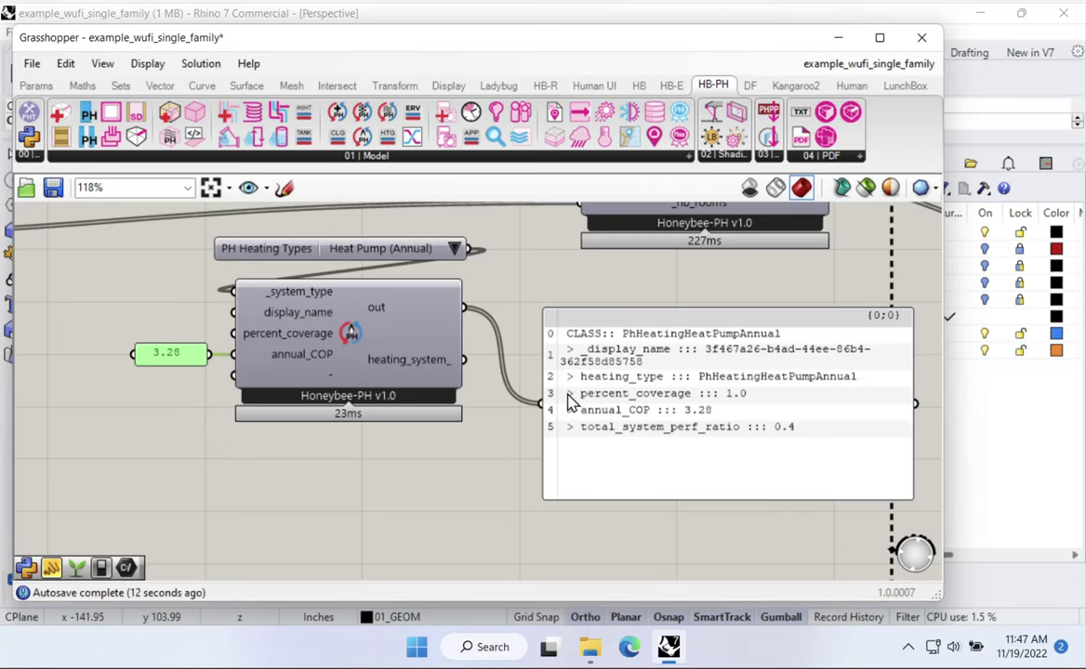
{"action": "right_click_drag", "start_coordinate": [545, 341], "coordinate": [506, 444]}
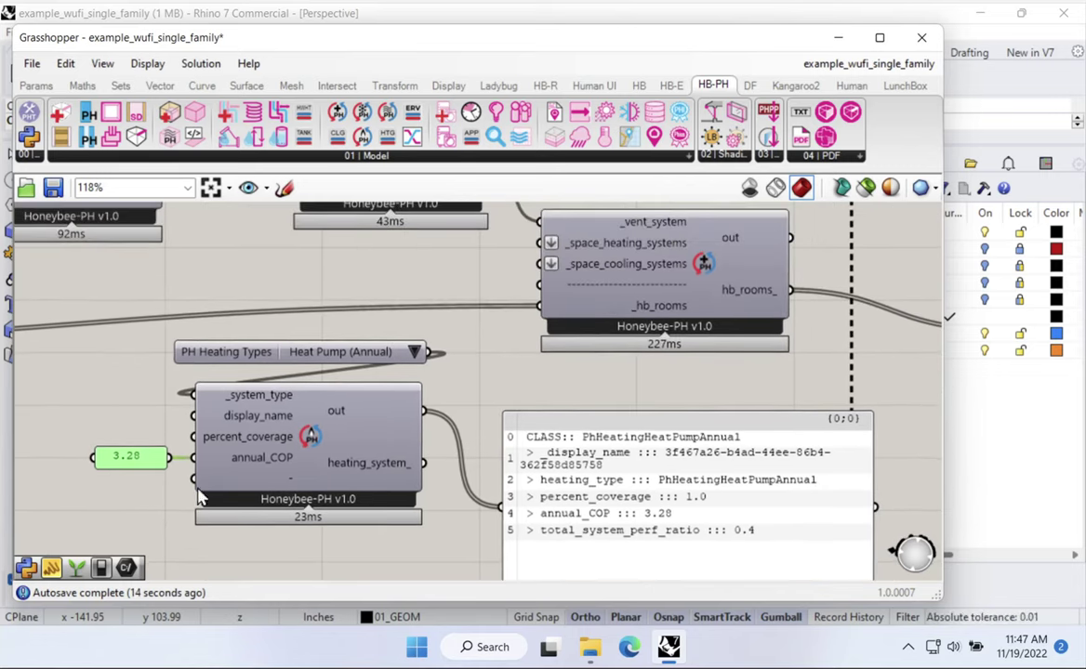
{"action": "left_click", "coordinate": [516, 466]}
Step: Delete the data panel and connect heating_system_ to the rooms' _space_heating_systems input
{"action": "key", "text": "Delete"}
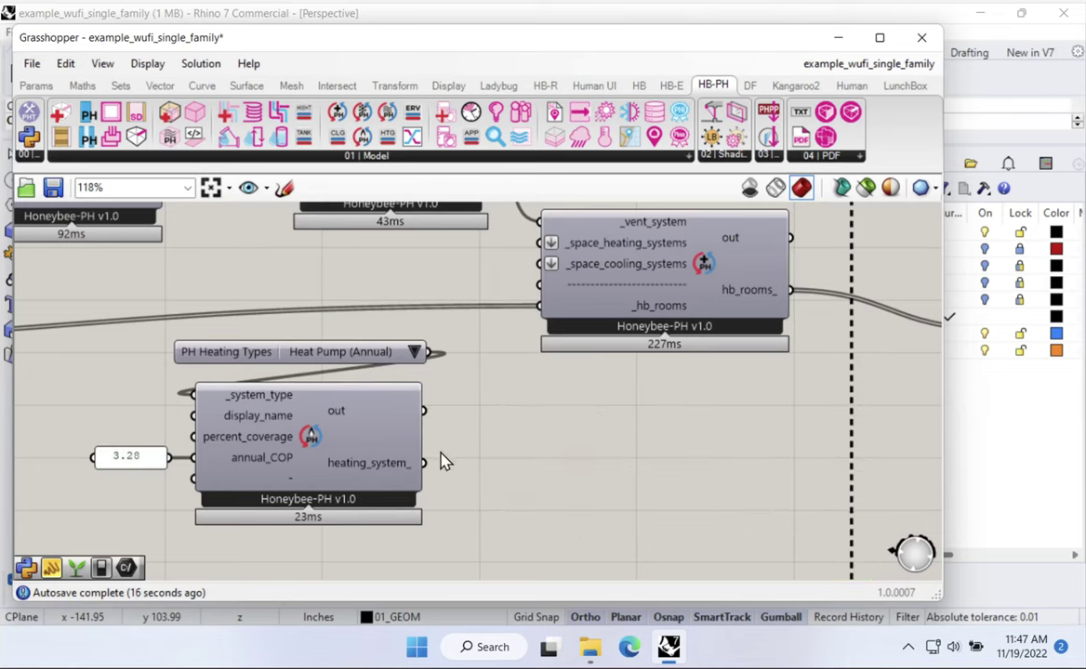
{"action": "left_click_drag", "start_coordinate": [433, 462], "coordinate": [547, 244]}
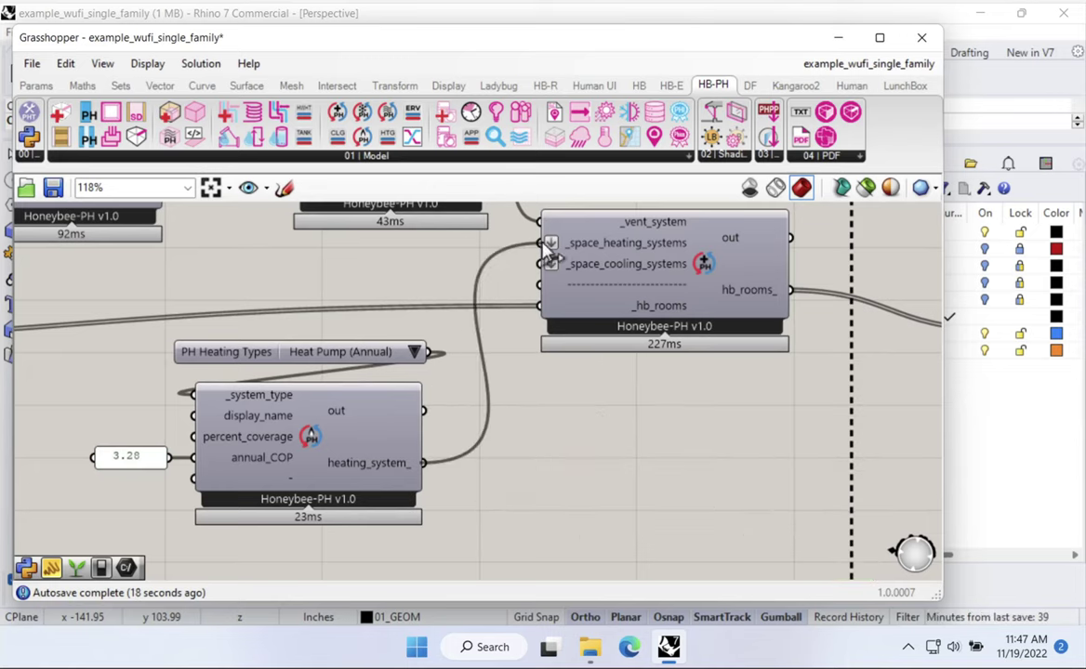
{"action": "right_click_drag", "start_coordinate": [752, 332], "coordinate": [722, 448]}
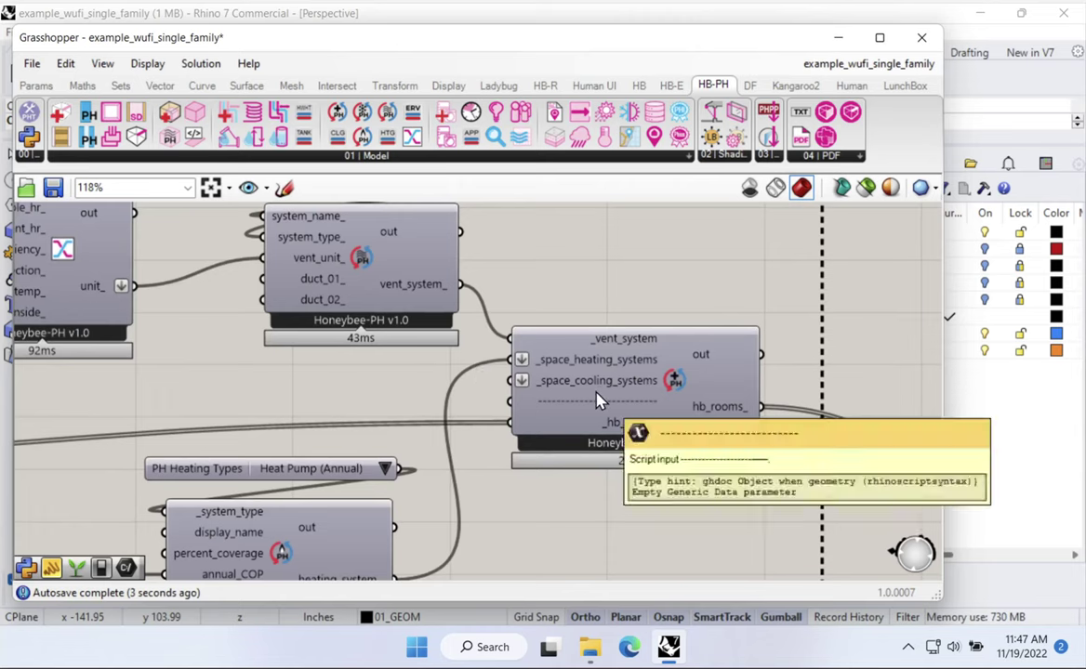
{"action": "scroll", "coordinate": [495, 370], "scroll_direction": "down", "scroll_amount": 2}
{"action": "scroll", "coordinate": [819, 383], "scroll_direction": "down", "scroll_amount": 3}
Step: Re-run the HBJSON and WUFI XML export by toggling write_xml True then False, and launch WUFI Passive
{"action": "right_click_drag", "start_coordinate": [819, 382], "coordinate": [262, 357]}
{"action": "scroll", "coordinate": [262, 357], "scroll_direction": "up", "scroll_amount": 2}
{"action": "scroll", "coordinate": [262, 357], "scroll_direction": "down", "scroll_amount": 3}
{"action": "scroll", "coordinate": [538, 376], "scroll_direction": "up", "scroll_amount": 3}
{"action": "right_click_drag", "start_coordinate": [538, 375], "coordinate": [423, 455]}
{"action": "scroll", "coordinate": [455, 429], "scroll_direction": "up", "scroll_amount": 2}
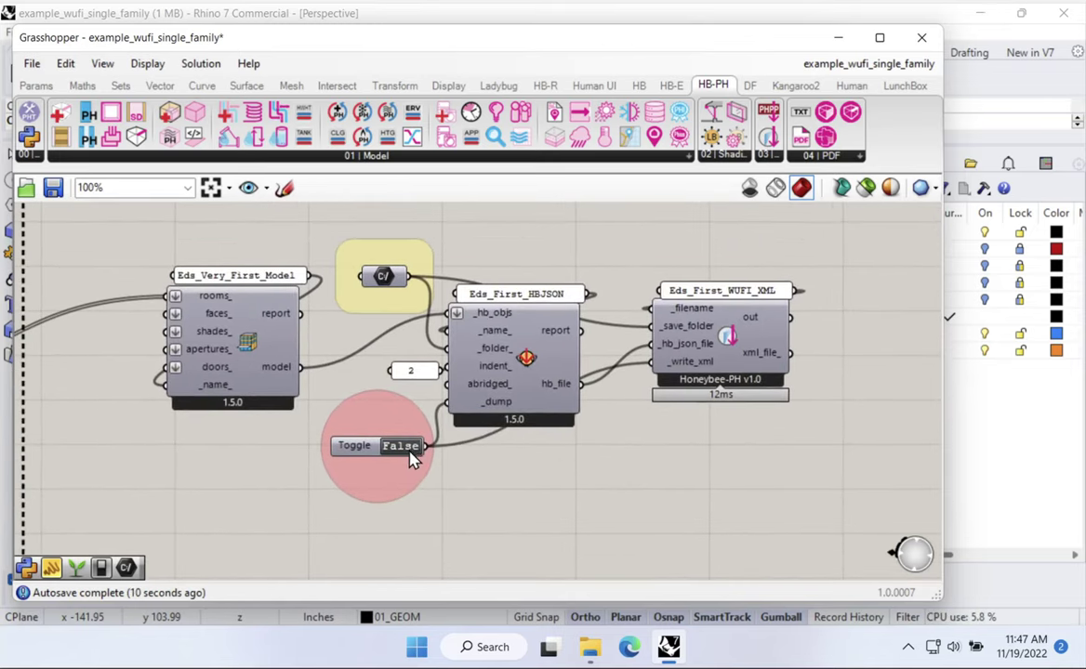
{"action": "double_click", "coordinate": [412, 452]}
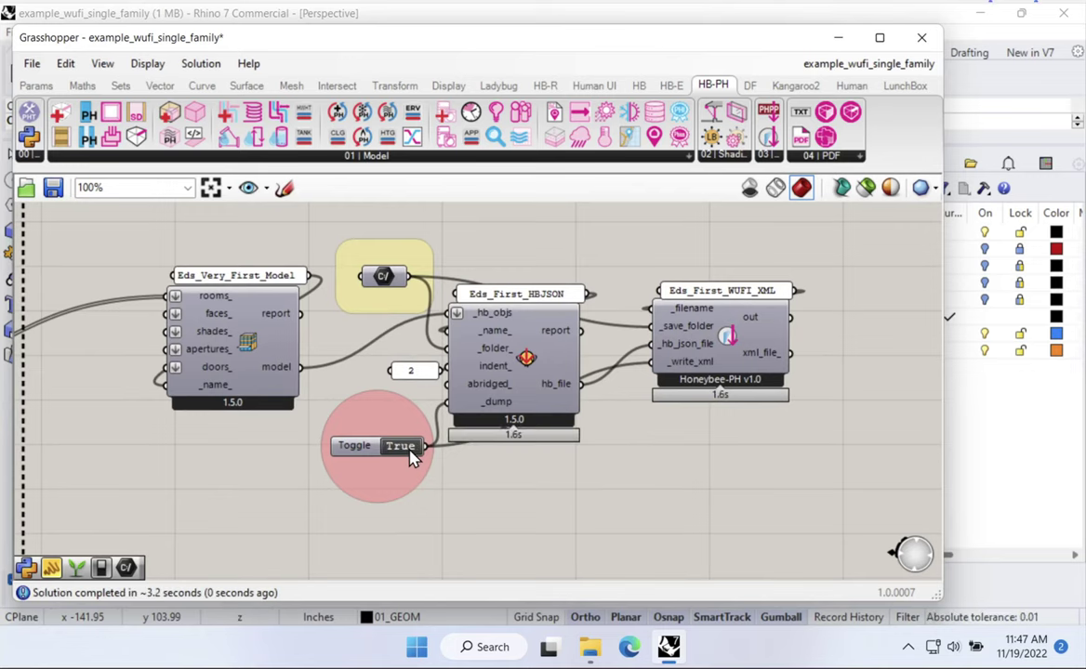
{"action": "double_click", "coordinate": [412, 449]}
{"action": "left_click", "coordinate": [416, 648]}
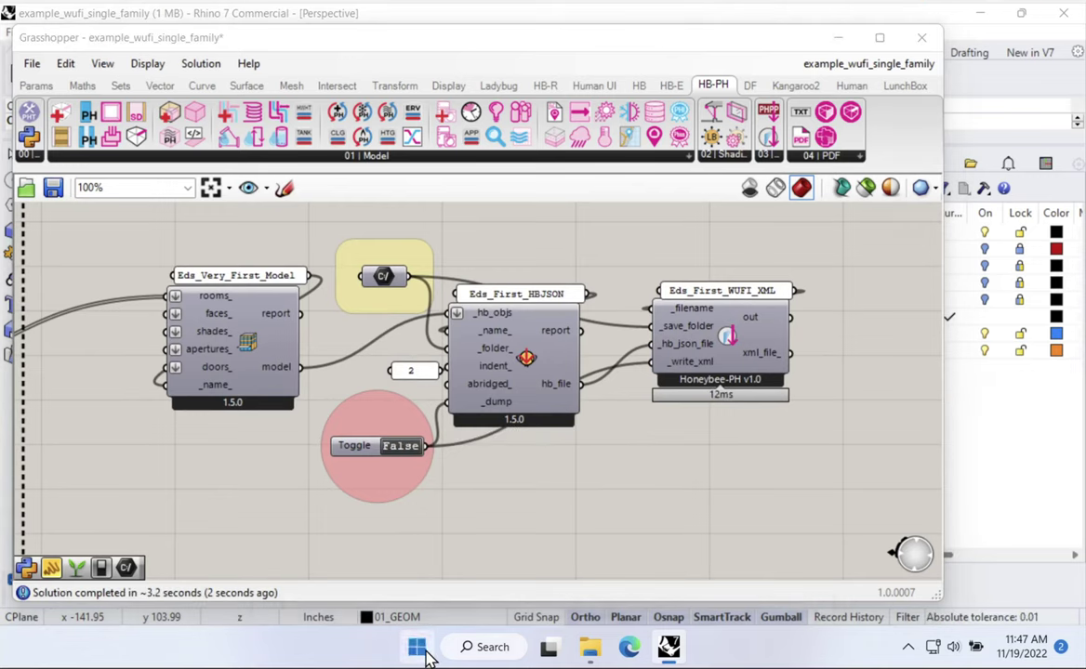
{"action": "left_click", "coordinate": [333, 335]}
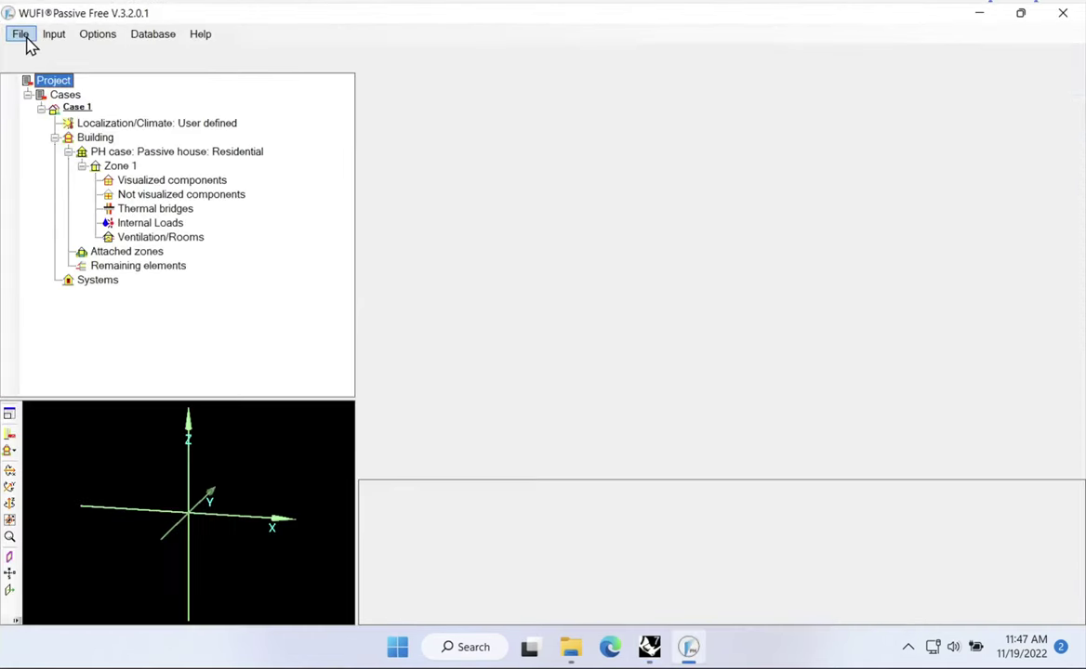
Step: Open Eds_First_WUFI_XML_11_19_11_47_47.xml from the Desktop as an XML WUFI Passive Free project
{"action": "left_click", "coordinate": [24, 37]}
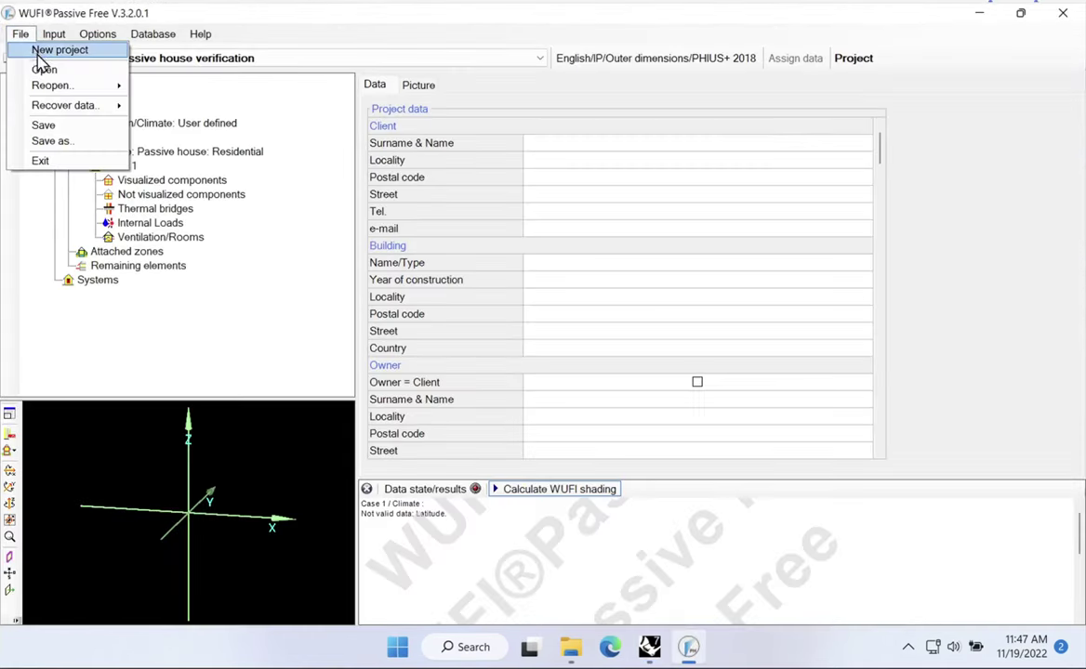
{"action": "left_click", "coordinate": [41, 71]}
{"action": "scroll", "coordinate": [145, 169], "scroll_direction": "up", "scroll_amount": 3}
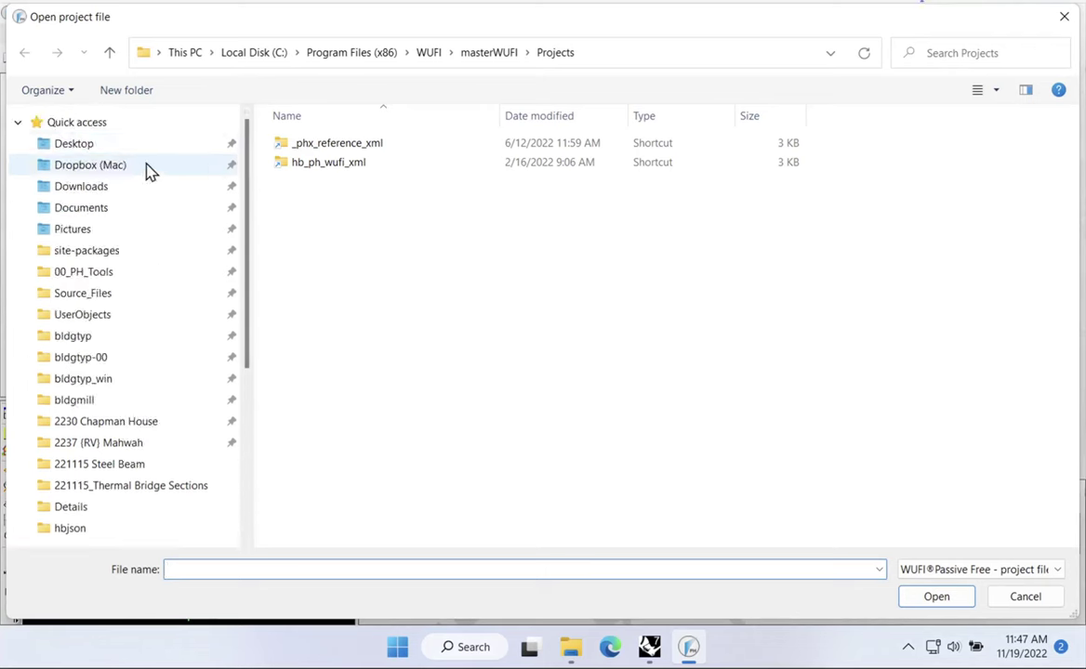
{"action": "left_click", "coordinate": [93, 145]}
{"action": "left_click", "coordinate": [994, 570]}
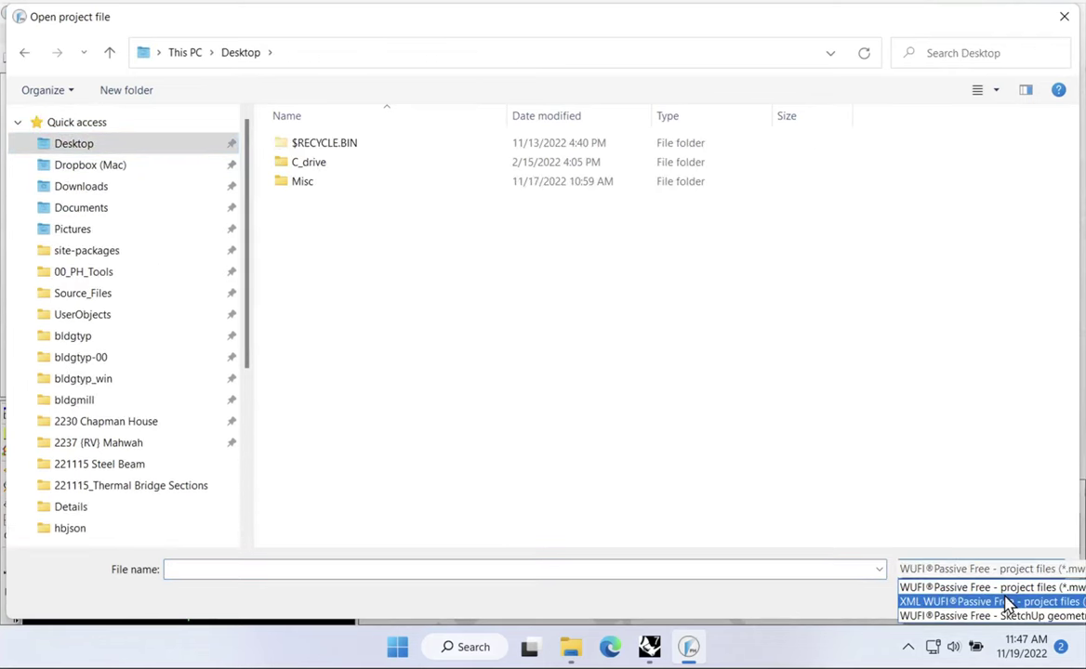
{"action": "left_click", "coordinate": [938, 598]}
{"action": "left_click", "coordinate": [342, 222]}
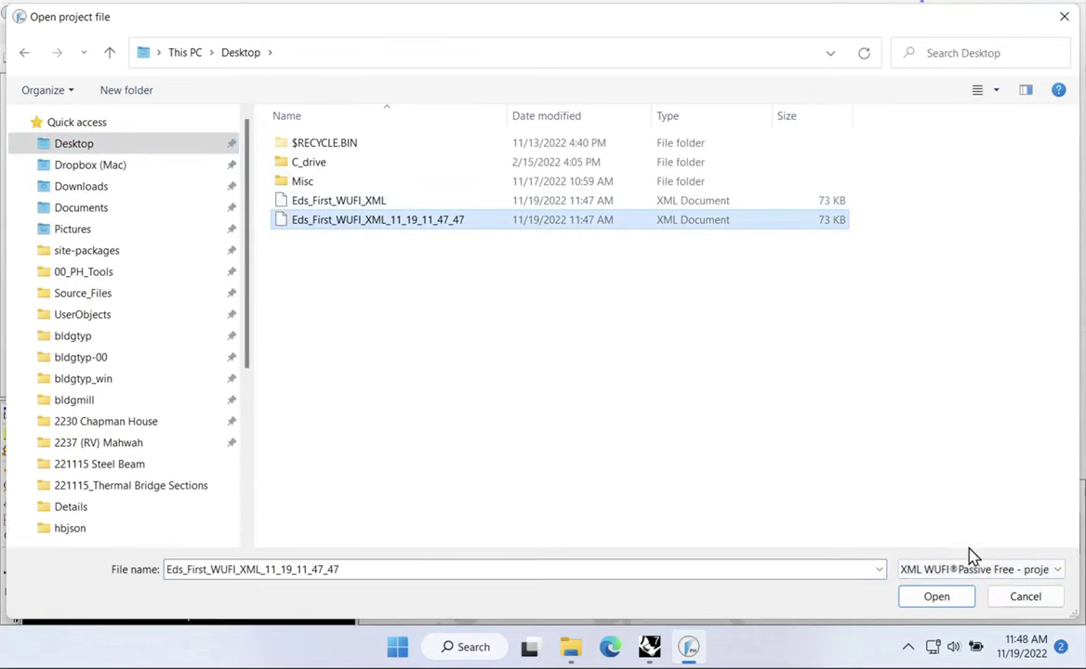
{"action": "left_click", "coordinate": [937, 596]}
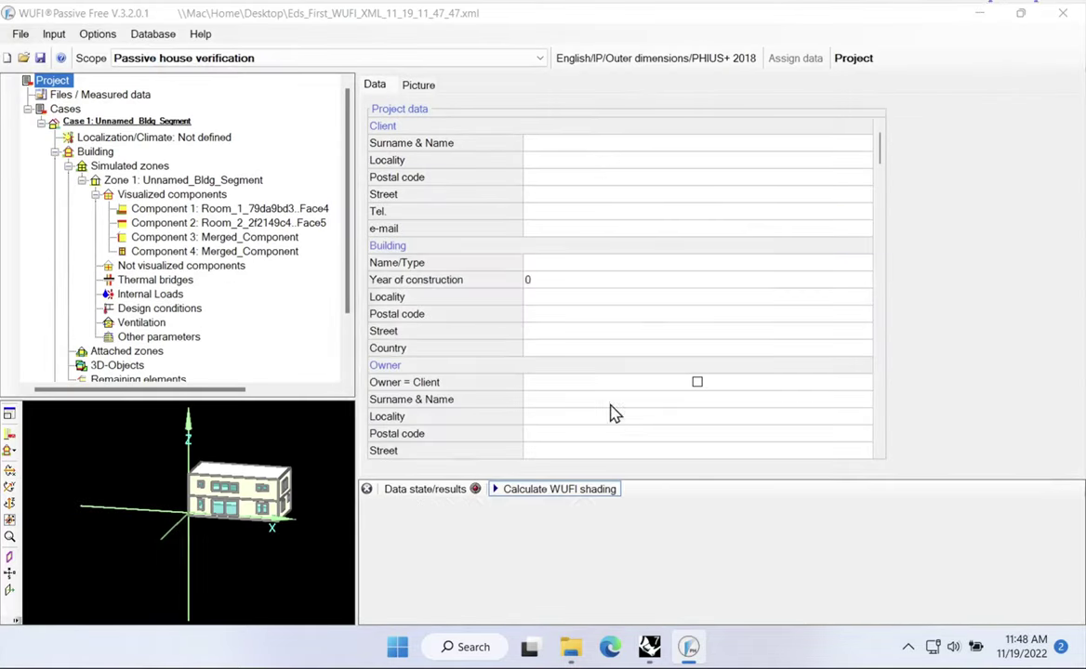
Step: Accept the import warning, set scope to Passive house verification and view System 1's devices
{"action": "left_click", "coordinate": [615, 393]}
{"action": "left_click", "coordinate": [186, 57]}
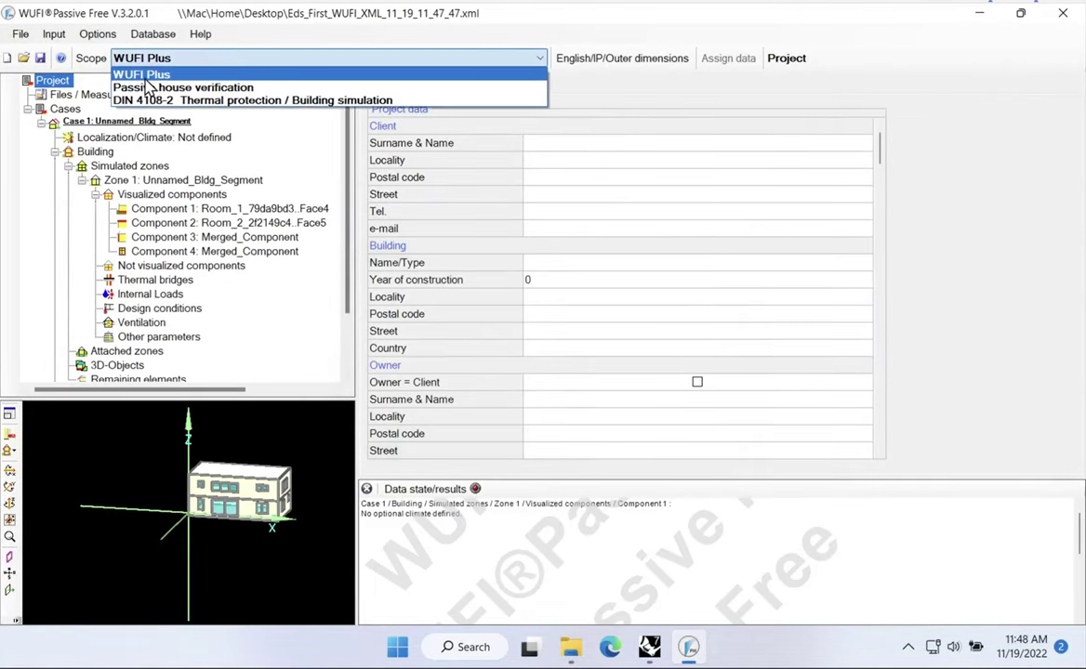
{"action": "left_click", "coordinate": [167, 87]}
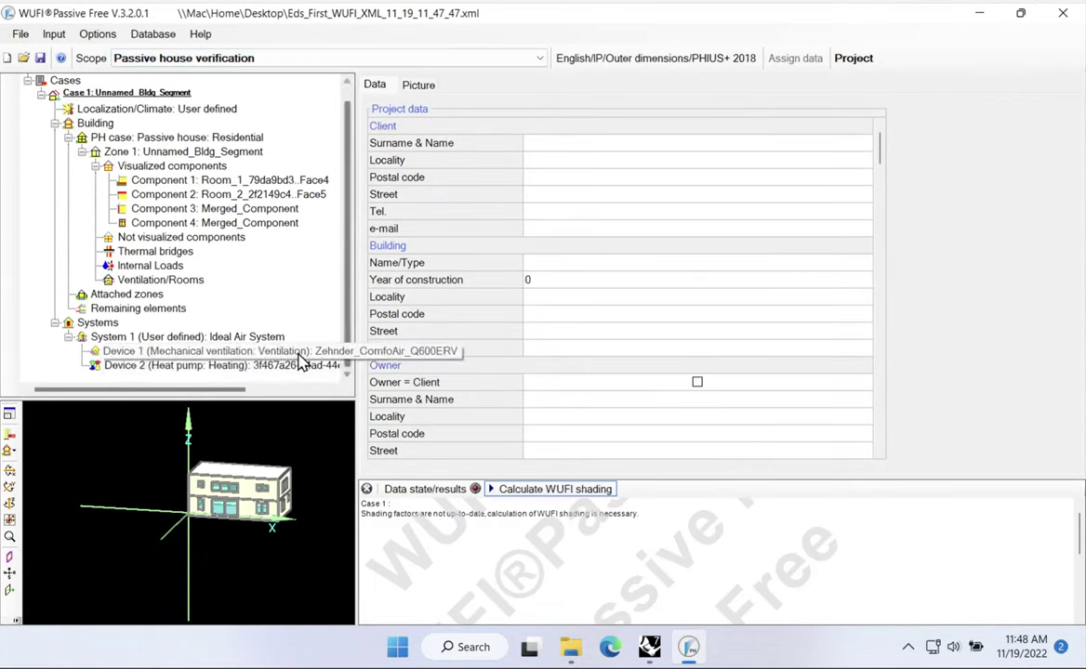
{"action": "left_click", "coordinate": [278, 365]}
{"action": "left_click", "coordinate": [221, 339]}
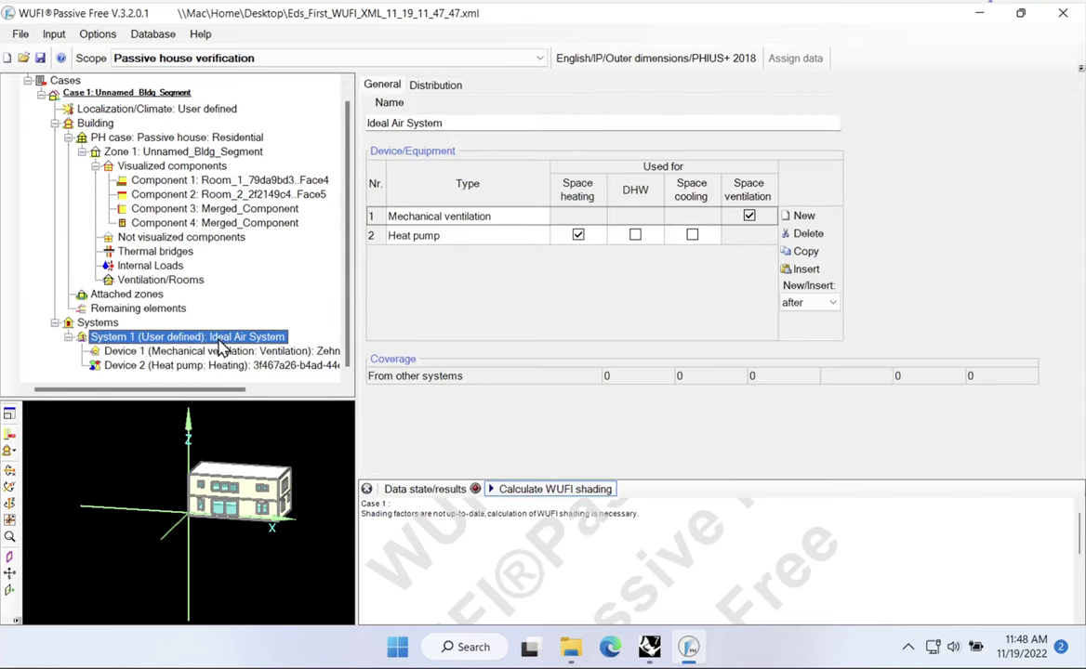
Step: Confirm Device 2's heat pump serves space heating with an annual COP of 3.28
{"action": "left_click", "coordinate": [415, 219]}
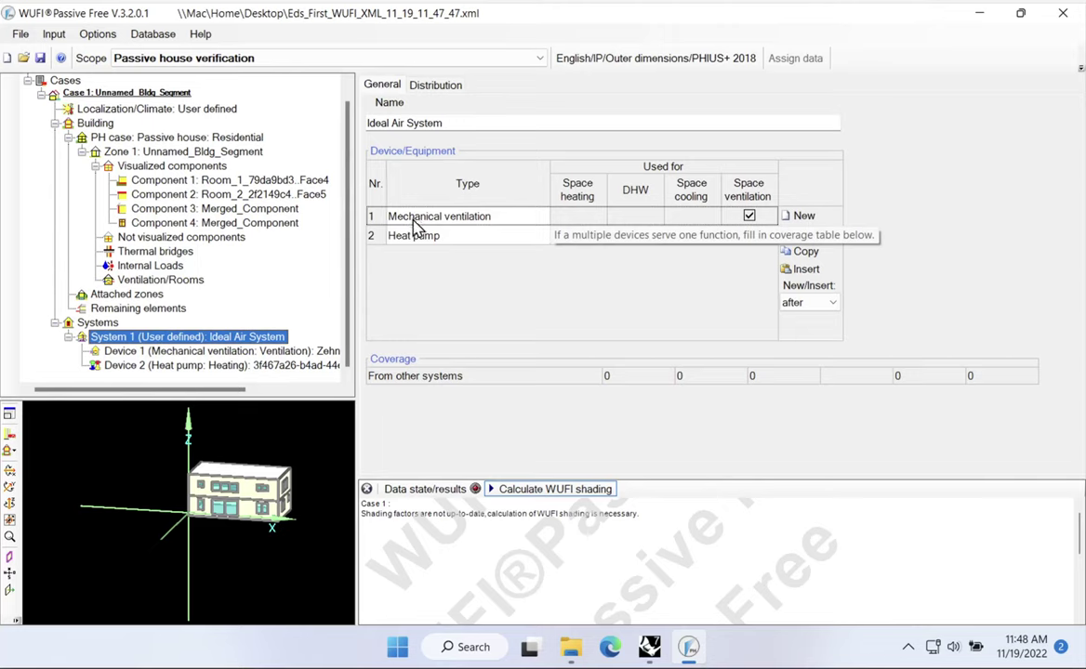
{"action": "left_click", "coordinate": [418, 237]}
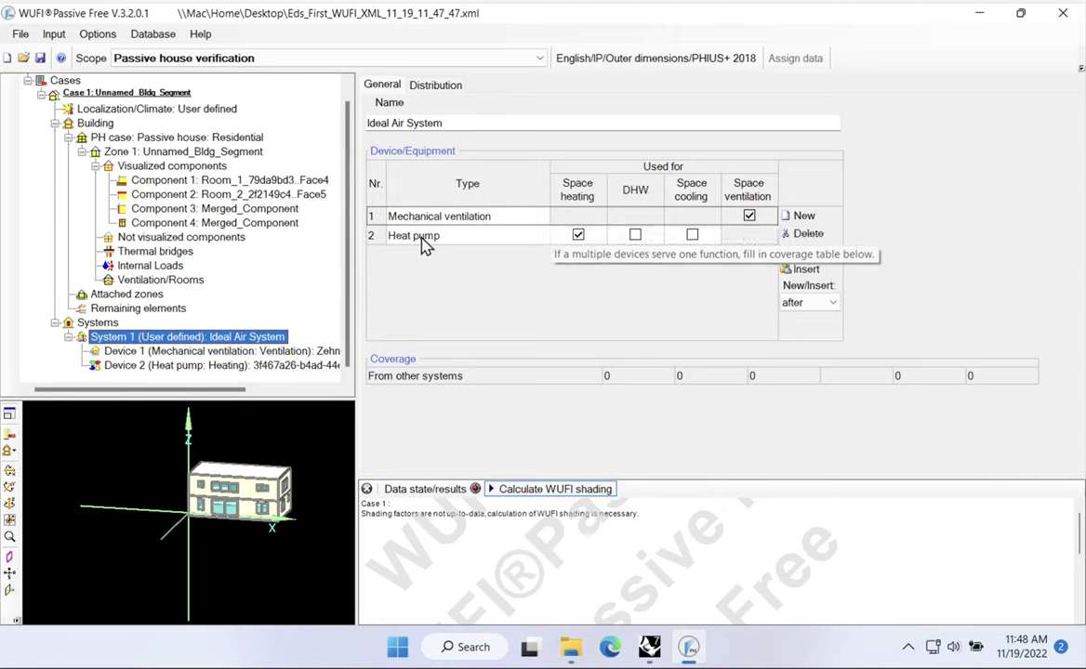
{"action": "left_click", "coordinate": [421, 242]}
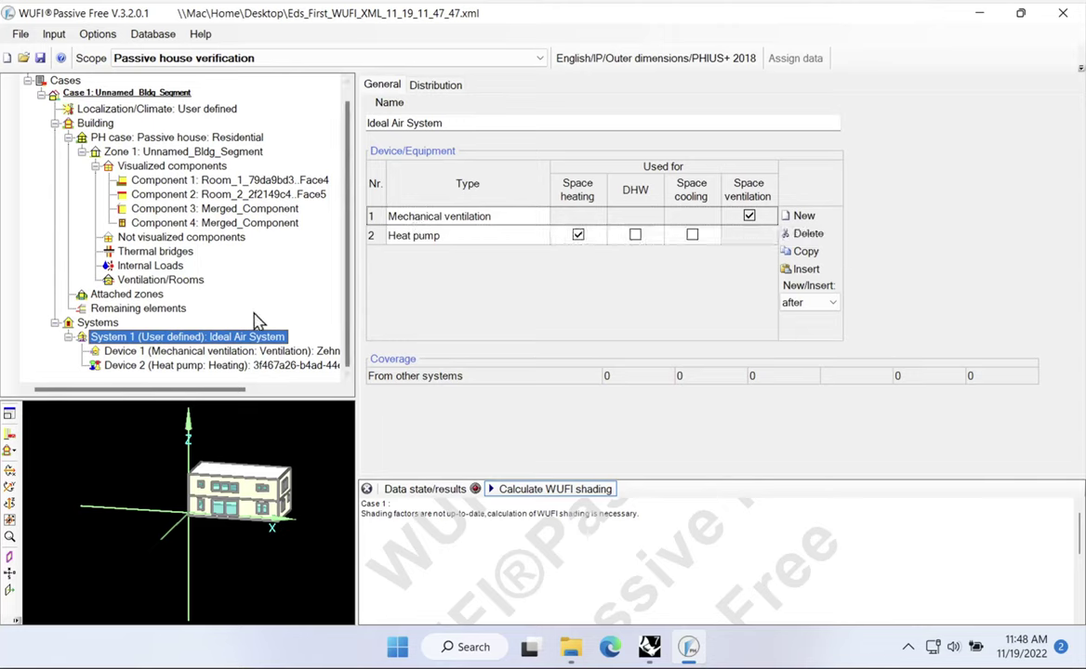
{"action": "left_click", "coordinate": [261, 364]}
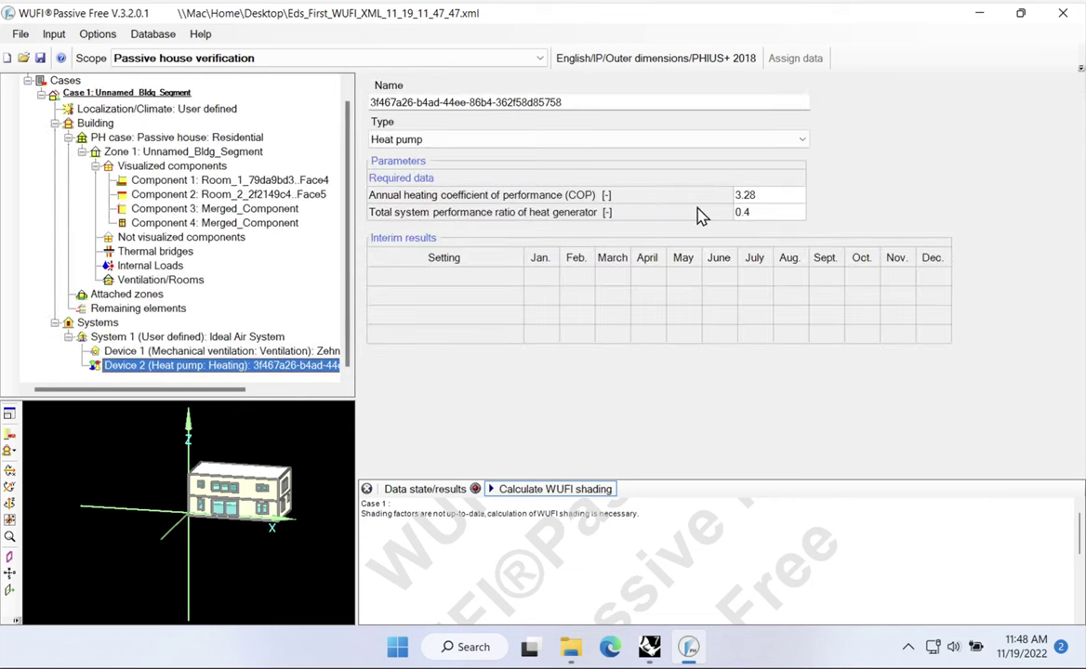
{"action": "left_click", "coordinate": [748, 197]}
{"action": "left_click_drag", "start_coordinate": [571, 98], "coordinate": [374, 96]}
{"action": "left_click", "coordinate": [650, 103]}
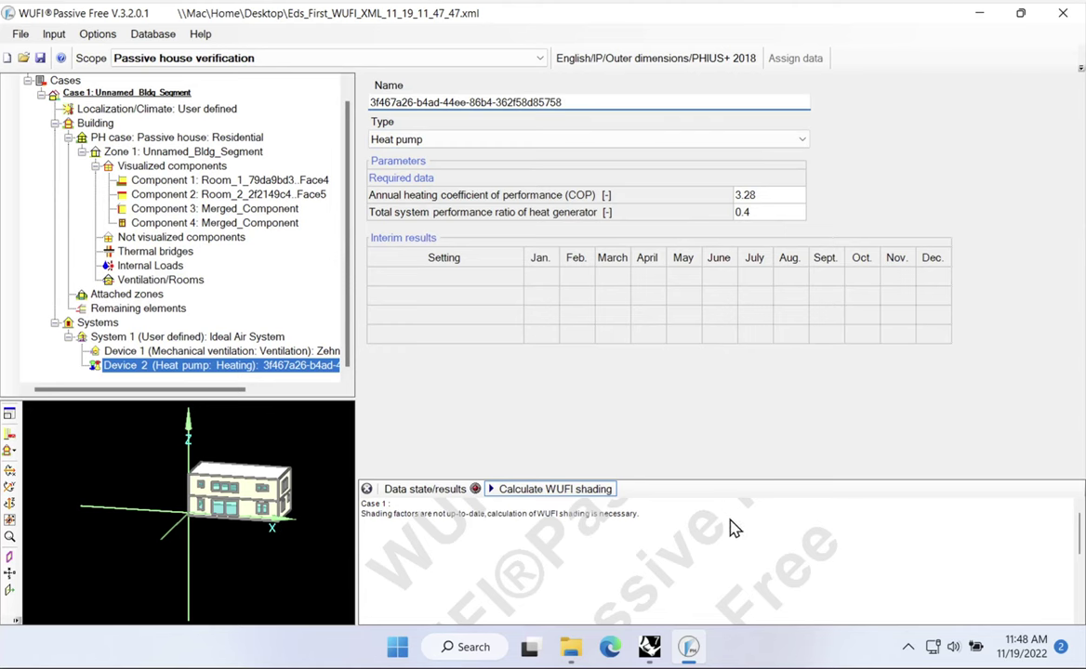
Step: Back in Grasshopper, move the heating list, component and COP panel aside to the right
{"action": "left_click", "coordinate": [599, 593]}
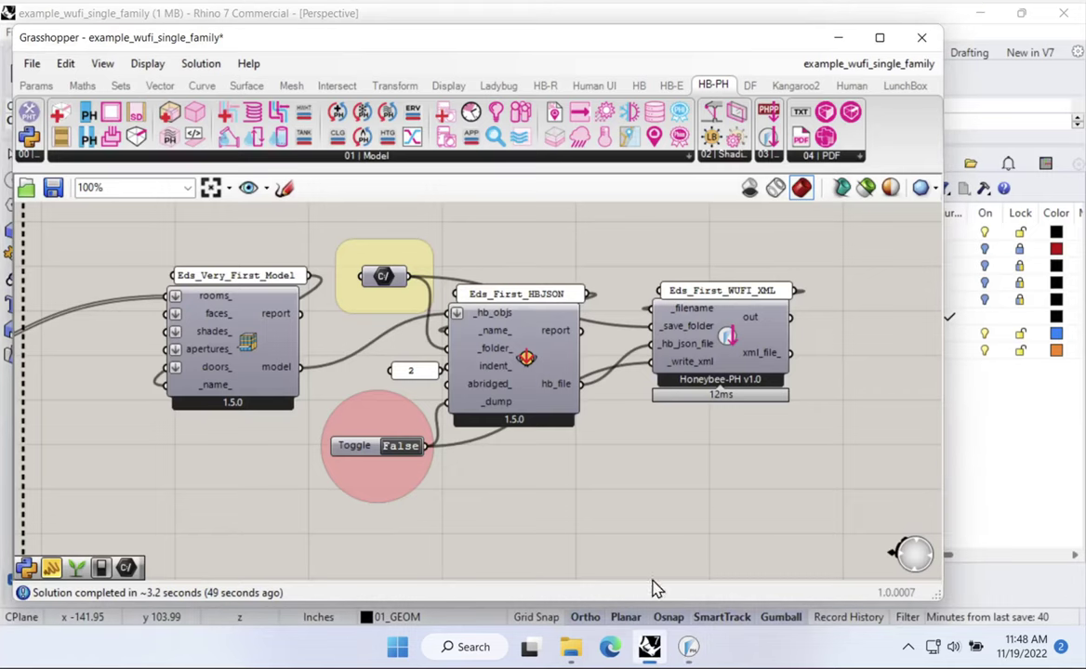
{"action": "right_click_drag", "start_coordinate": [221, 434], "coordinate": [1069, 427]}
{"action": "right_click_drag", "start_coordinate": [316, 436], "coordinate": [502, 384]}
{"action": "scroll", "coordinate": [582, 448], "scroll_direction": "down", "scroll_amount": 2}
{"action": "left_click_drag", "start_coordinate": [451, 486], "coordinate": [220, 323]}
{"action": "left_click_drag", "start_coordinate": [443, 435], "coordinate": [480, 423]}
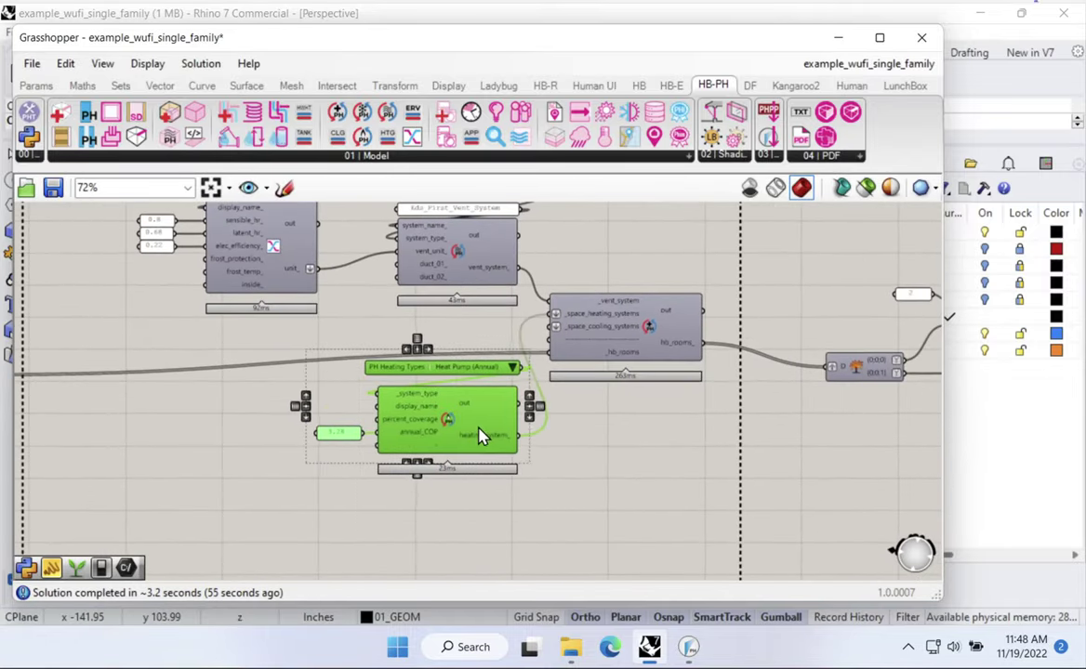
{"action": "right_click_drag", "start_coordinate": [471, 357], "coordinate": [469, 392]}
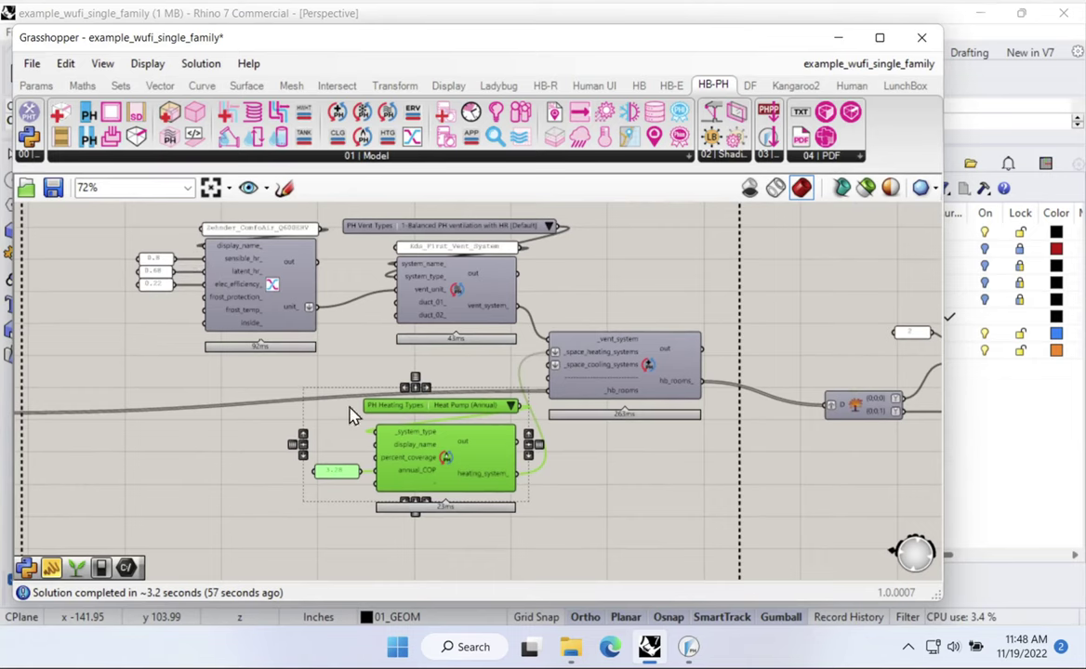
{"action": "left_click", "coordinate": [483, 553]}
{"action": "scroll", "coordinate": [454, 508], "scroll_direction": "up", "scroll_amount": 2}
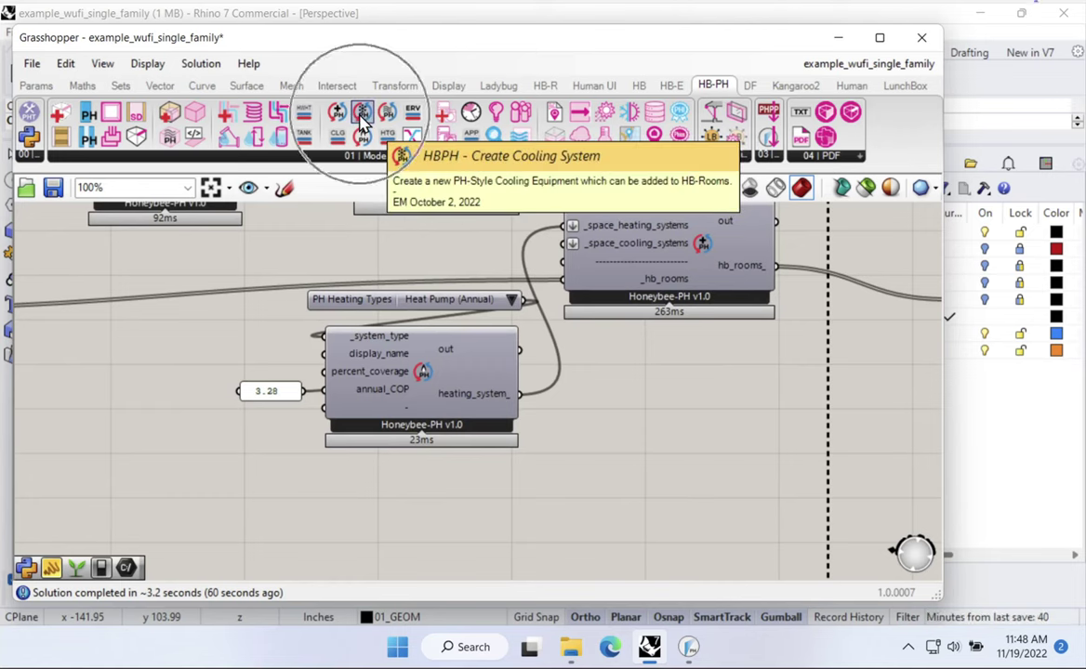
Step: Place an HBPH Create Cooling System component below the heating one, with a PH Cooling Types list above
{"action": "left_click_drag", "start_coordinate": [362, 116], "coordinate": [443, 546]}
{"action": "right_click_drag", "start_coordinate": [443, 545], "coordinate": [451, 318]}
{"action": "left_click", "coordinate": [436, 377]}
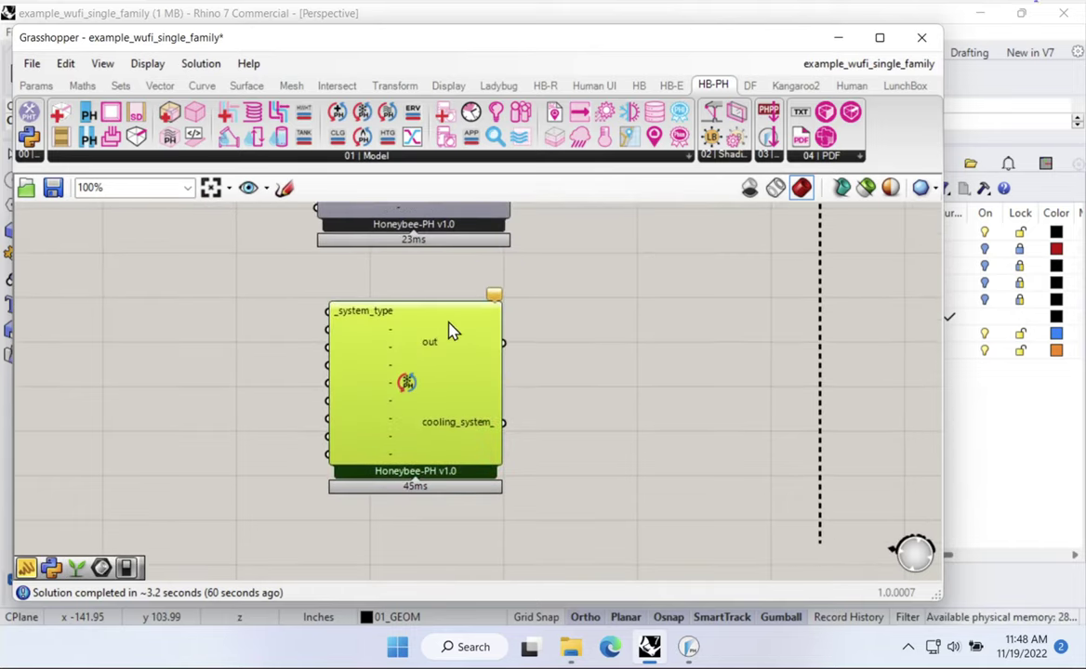
{"action": "scroll", "coordinate": [451, 330], "scroll_direction": "up", "scroll_amount": 2}
{"action": "mouse_move", "coordinate": [518, 295]}
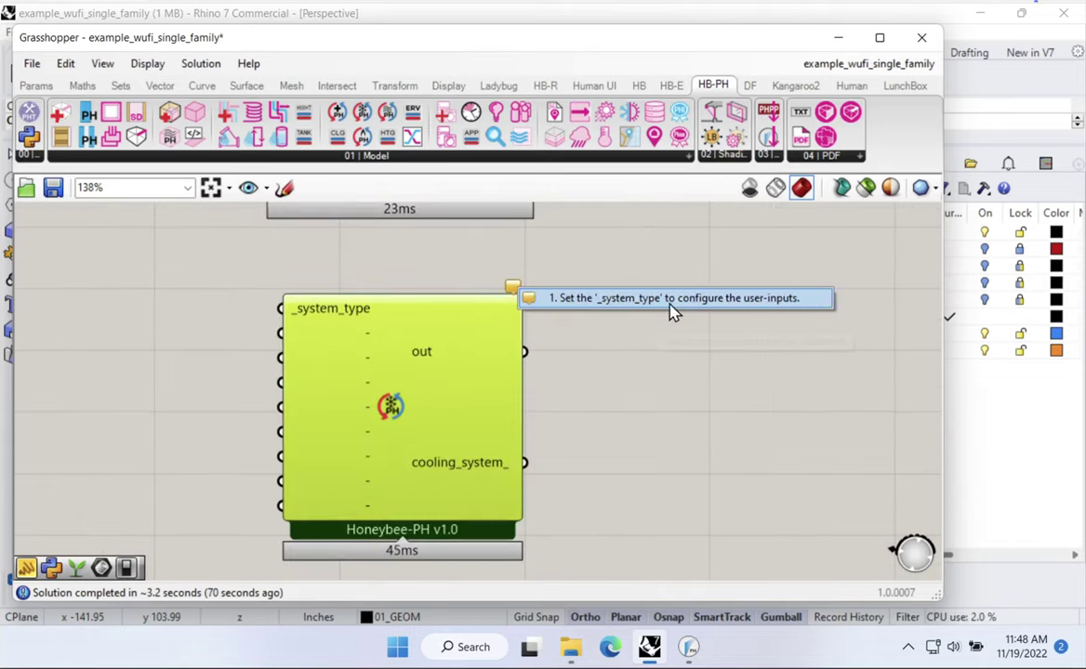
{"action": "left_click", "coordinate": [353, 212]}
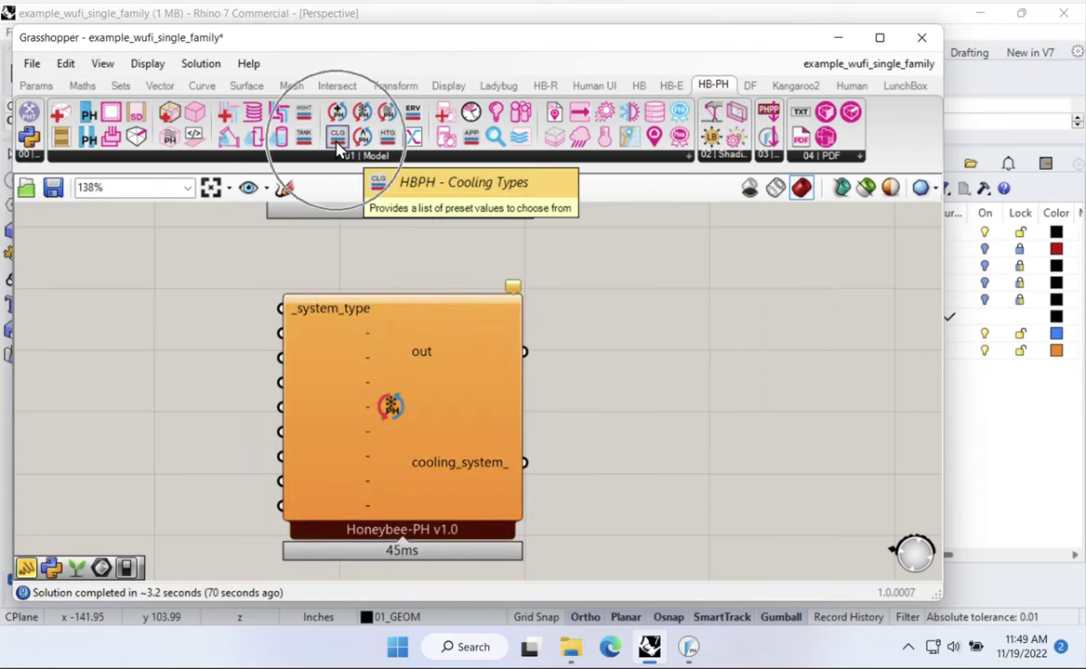
{"action": "left_click_drag", "start_coordinate": [353, 189], "coordinate": [359, 260]}
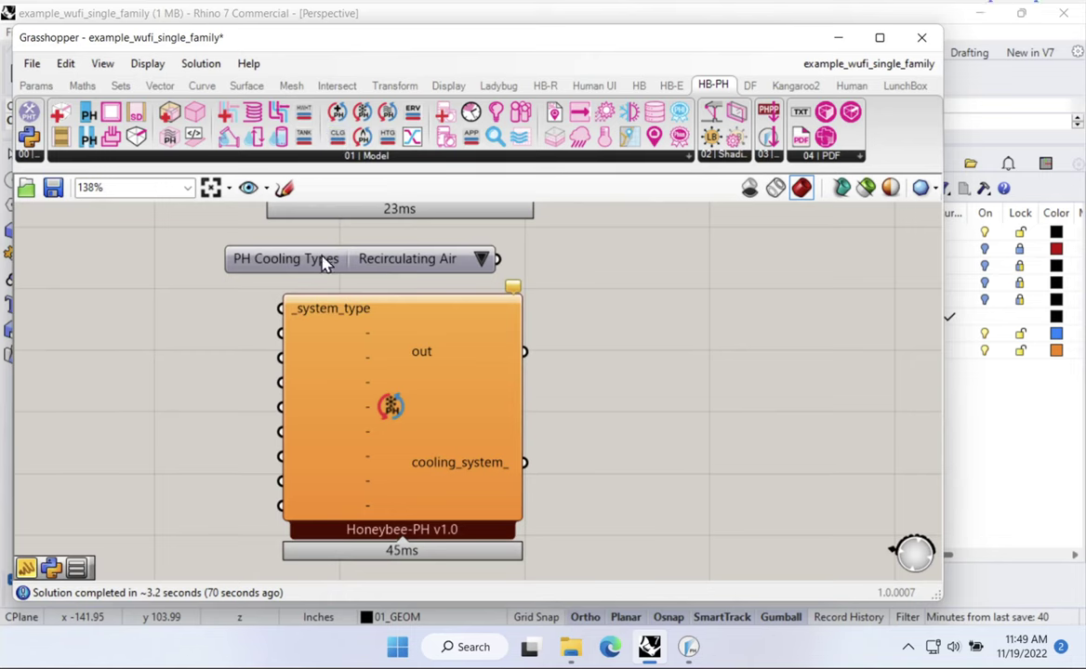
Step: Wire Recirculating Air from the cooling types list into _system_type and reposition both components
{"action": "left_click", "coordinate": [496, 265]}
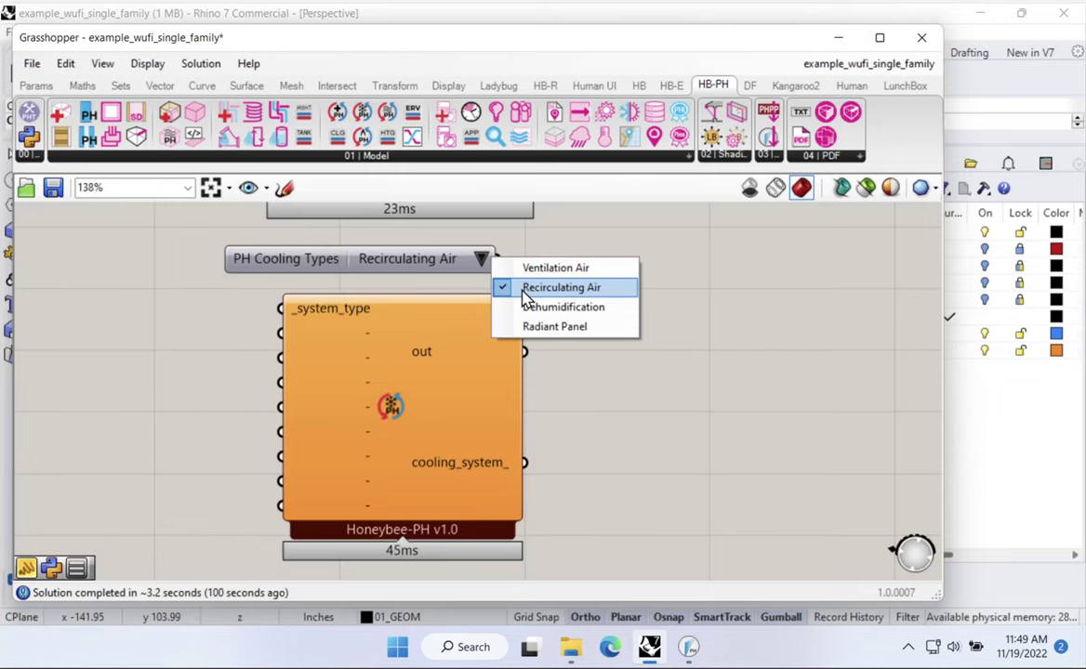
{"action": "left_click", "coordinate": [525, 251]}
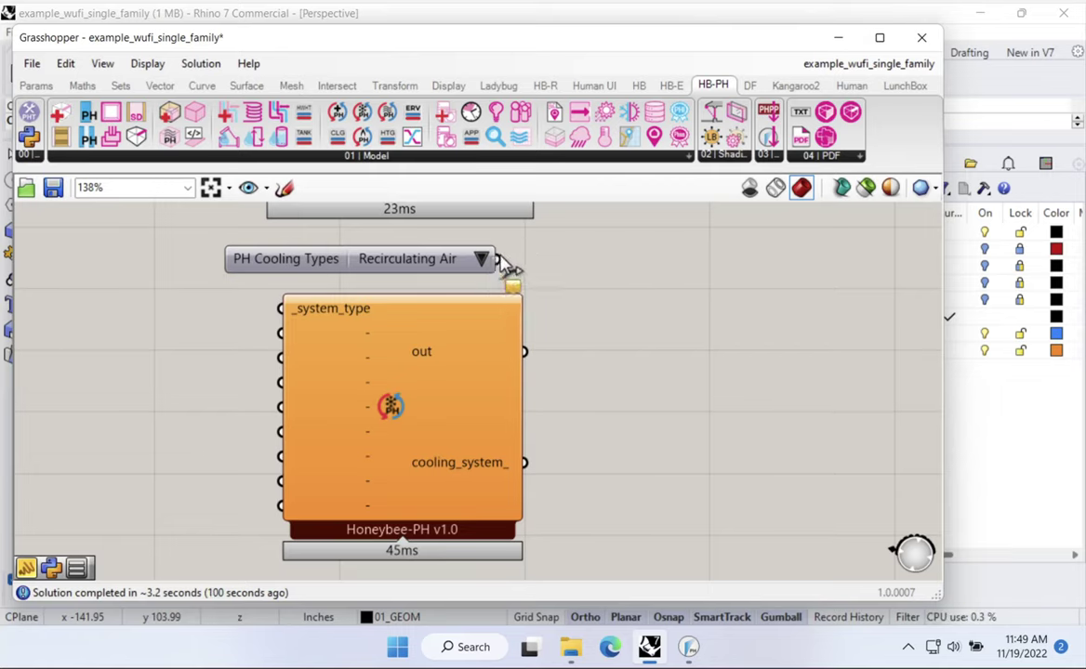
{"action": "left_click_drag", "start_coordinate": [497, 261], "coordinate": [281, 308]}
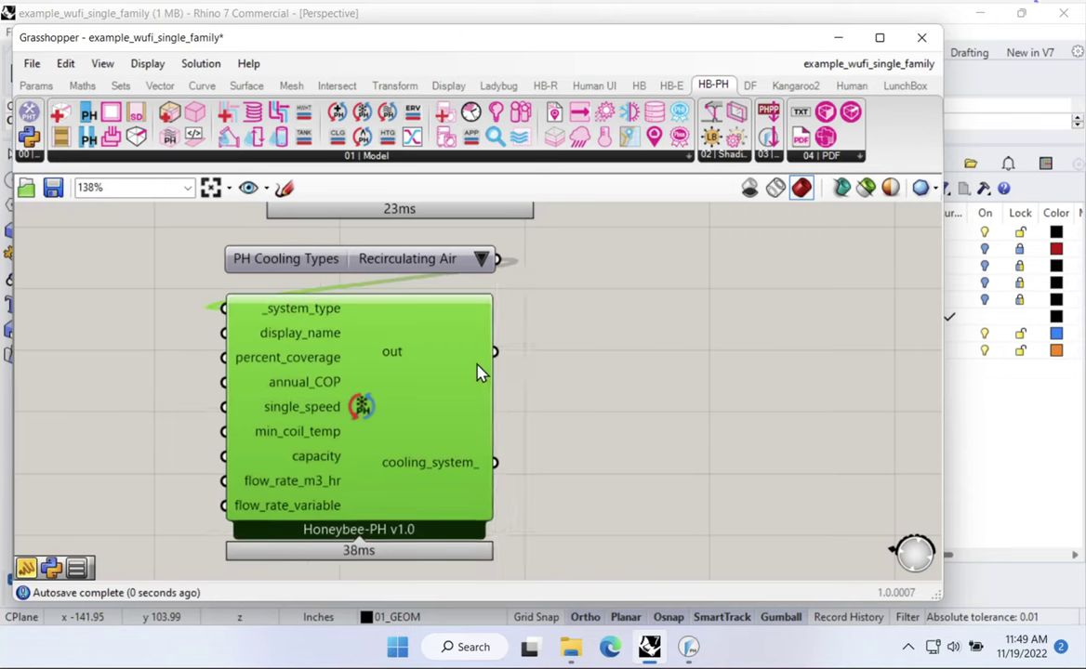
{"action": "left_click_drag", "start_coordinate": [581, 447], "coordinate": [324, 274]}
{"action": "left_click_drag", "start_coordinate": [392, 347], "coordinate": [444, 364]}
{"action": "left_click", "coordinate": [483, 297]}
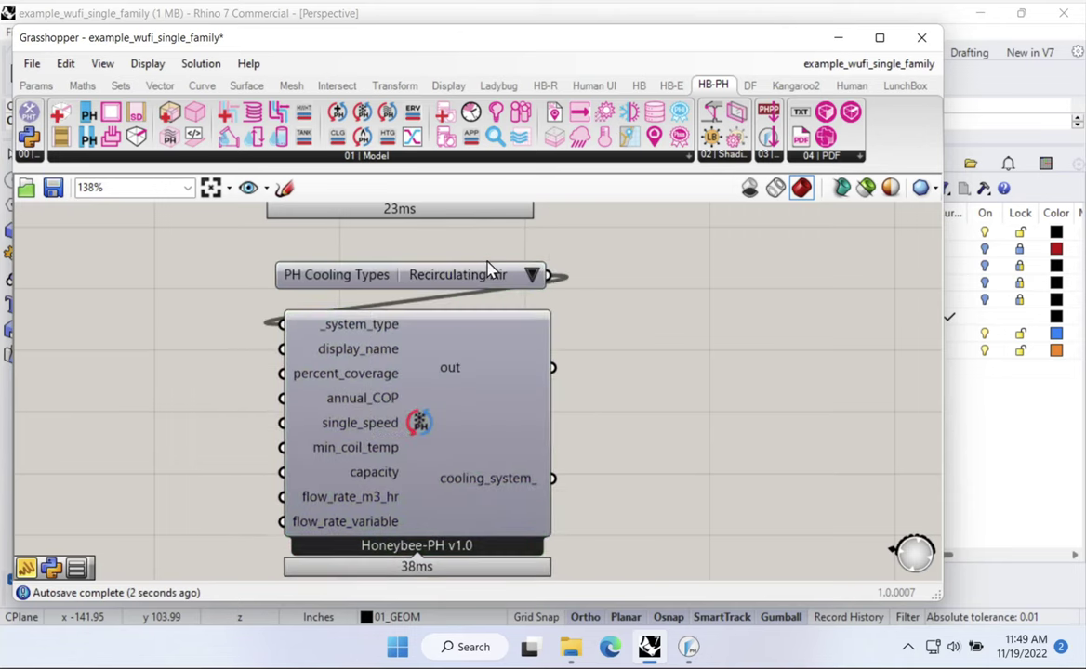
{"action": "left_click_drag", "start_coordinate": [490, 267], "coordinate": [448, 291]}
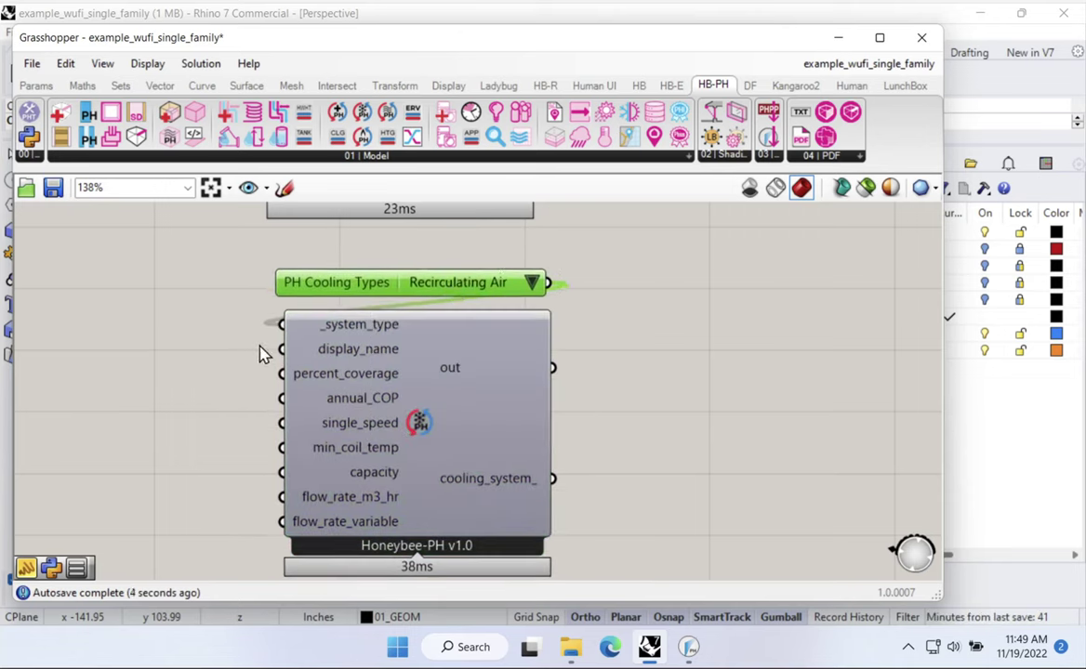
Step: Add a panel showing the cooling component's PhCoolingRecirculation output
{"action": "double_click", "coordinate": [688, 350]}
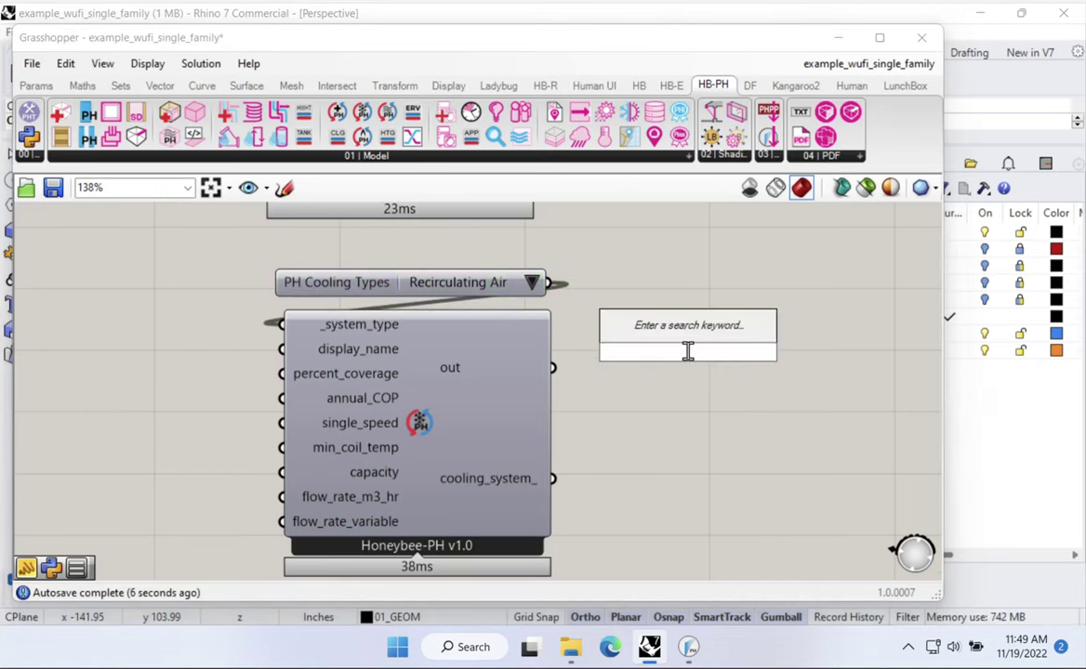
{"action": "type", "text": "panel"}
{"action": "key", "text": "Return"}
{"action": "left_click_drag", "start_coordinate": [553, 367], "coordinate": [601, 351]}
{"action": "right_click_drag", "start_coordinate": [711, 386], "coordinate": [519, 314]}
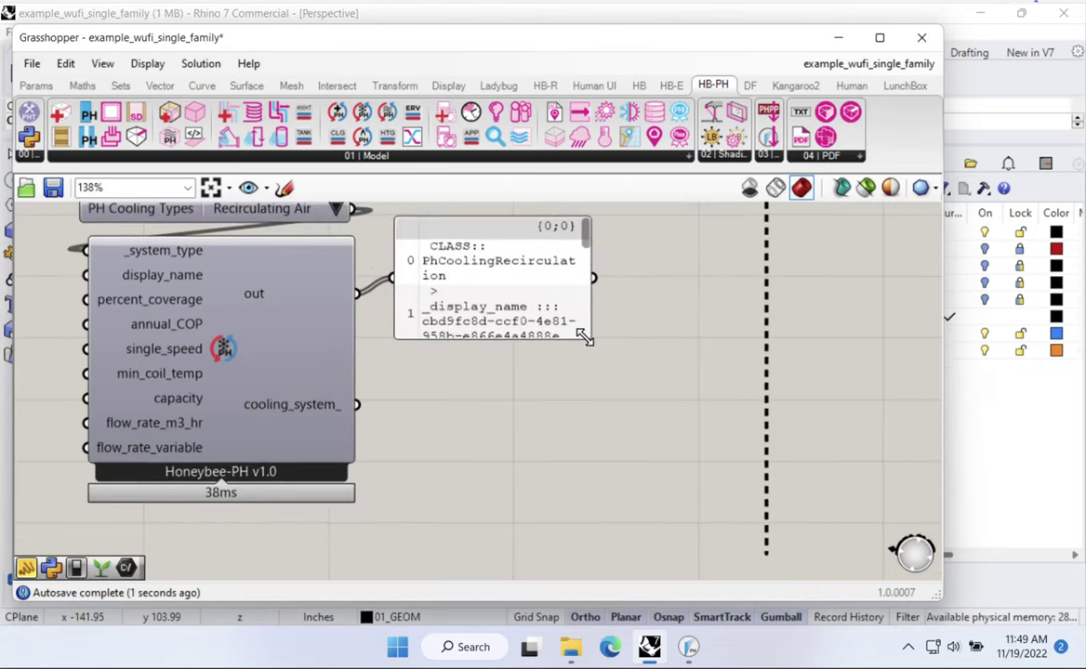
Step: Stretch the cooling data panel to show rows 0–9, including min_coil_temp 12, capacity 10 and annual_COP 4
{"action": "left_click_drag", "start_coordinate": [589, 336], "coordinate": [814, 457]}
{"action": "right_click_drag", "start_coordinate": [464, 334], "coordinate": [496, 383]}
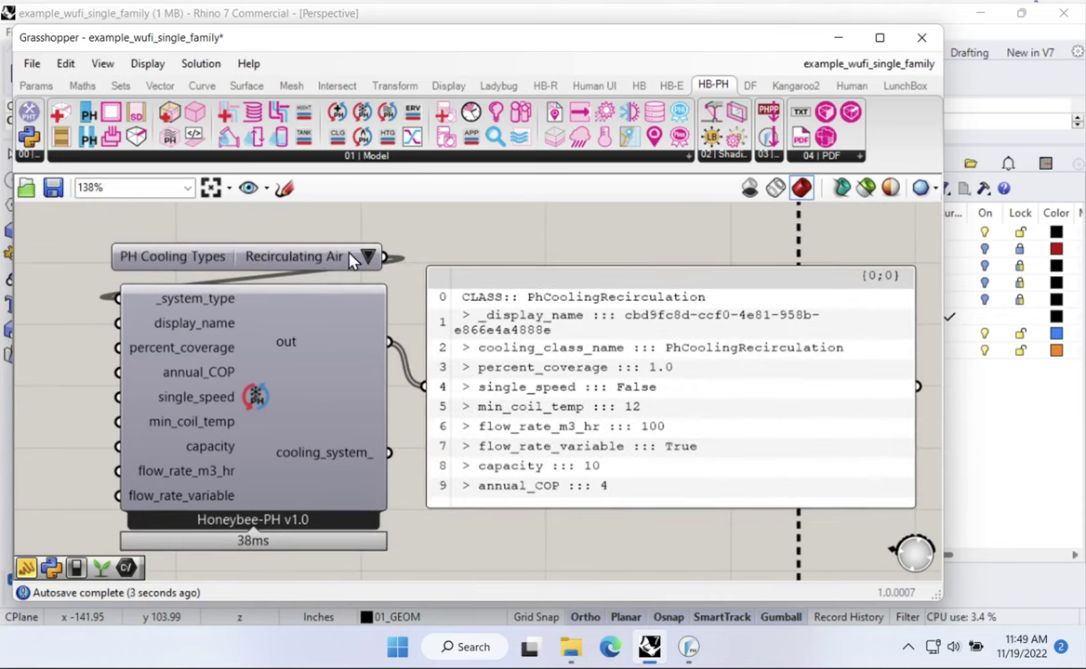
{"action": "left_click_drag", "start_coordinate": [284, 249], "coordinate": [290, 250]}
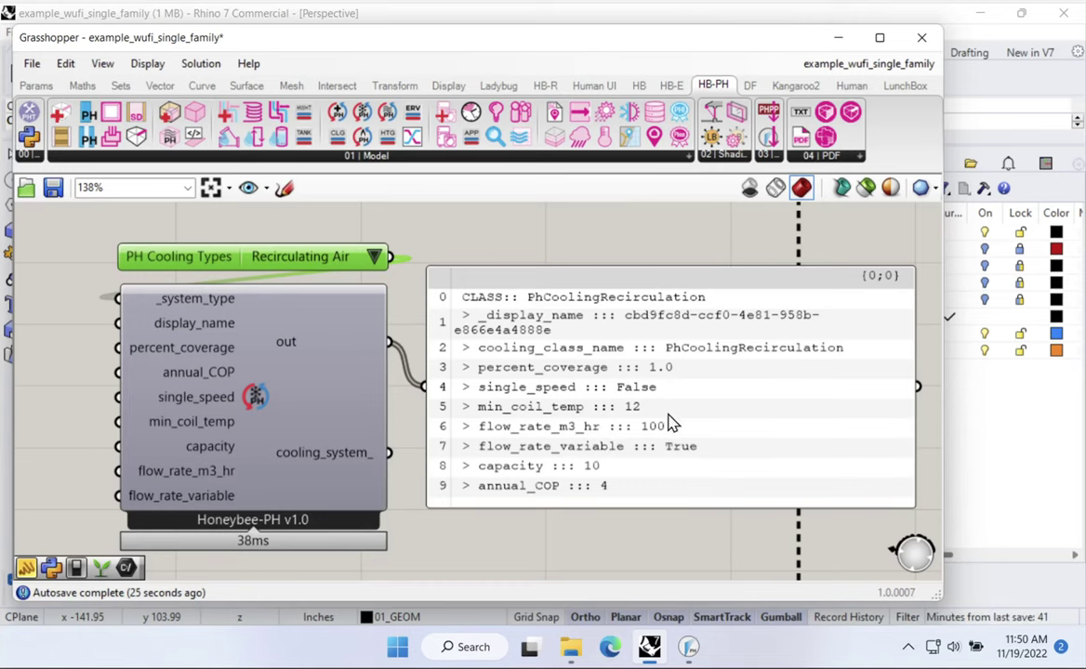
{"action": "left_click_drag", "start_coordinate": [671, 424], "coordinate": [694, 420]}
{"action": "right_click_drag", "start_coordinate": [368, 423], "coordinate": [479, 446]}
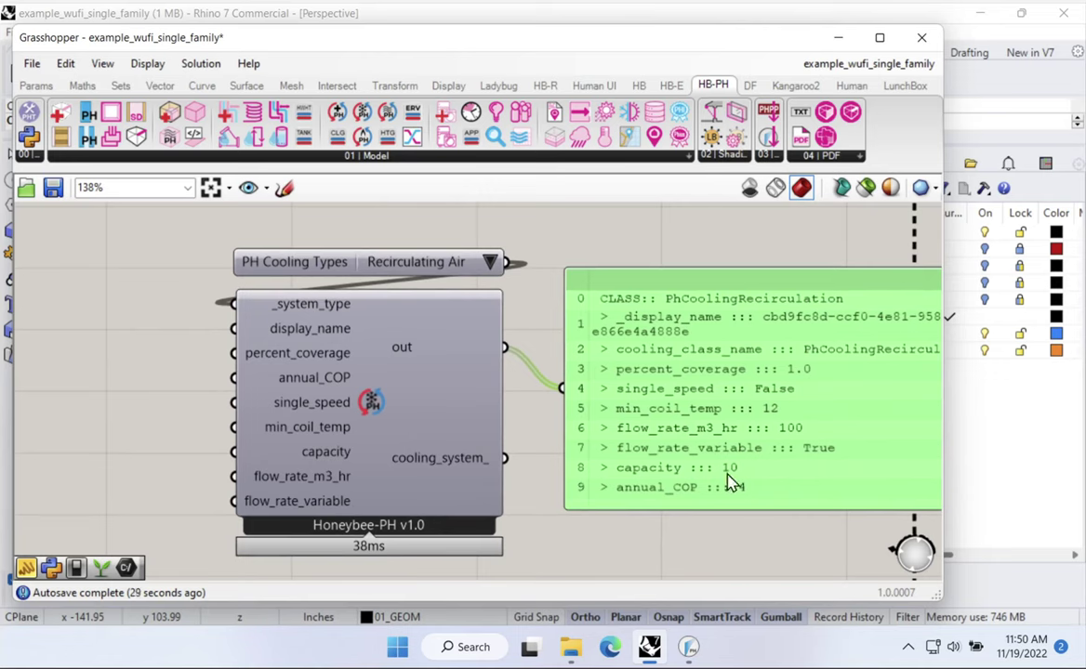
Step: Wire a "36 kBtu/hr" value panel into the cooling component's capacity input
{"action": "left_click", "coordinate": [978, 524]}
{"action": "double_click", "coordinate": [92, 398]}
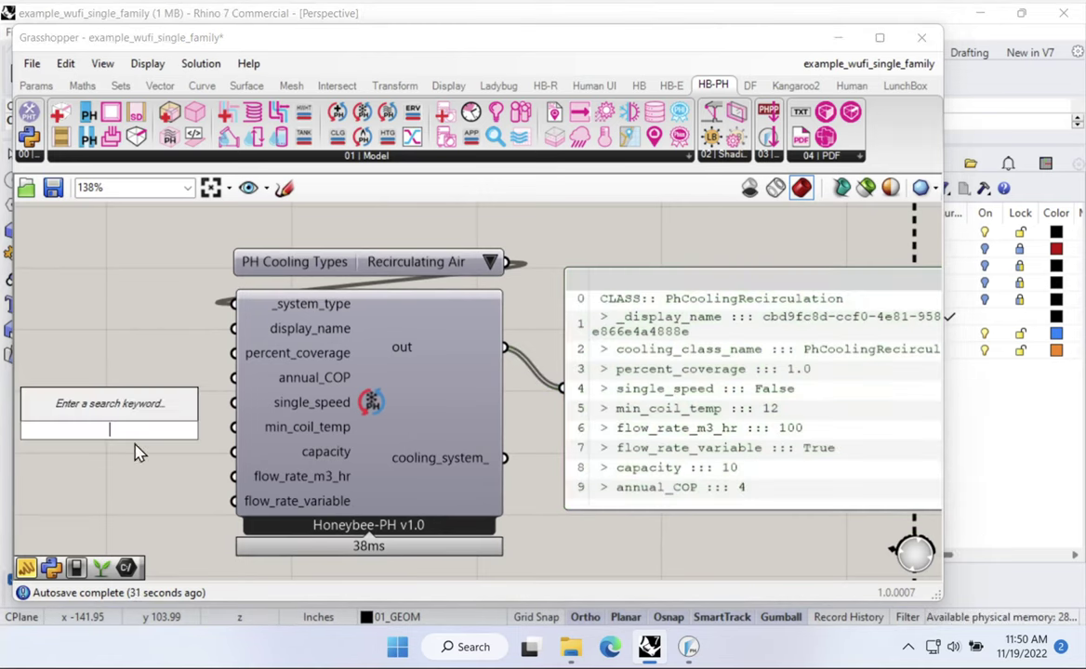
{"action": "type", "text": "\""}
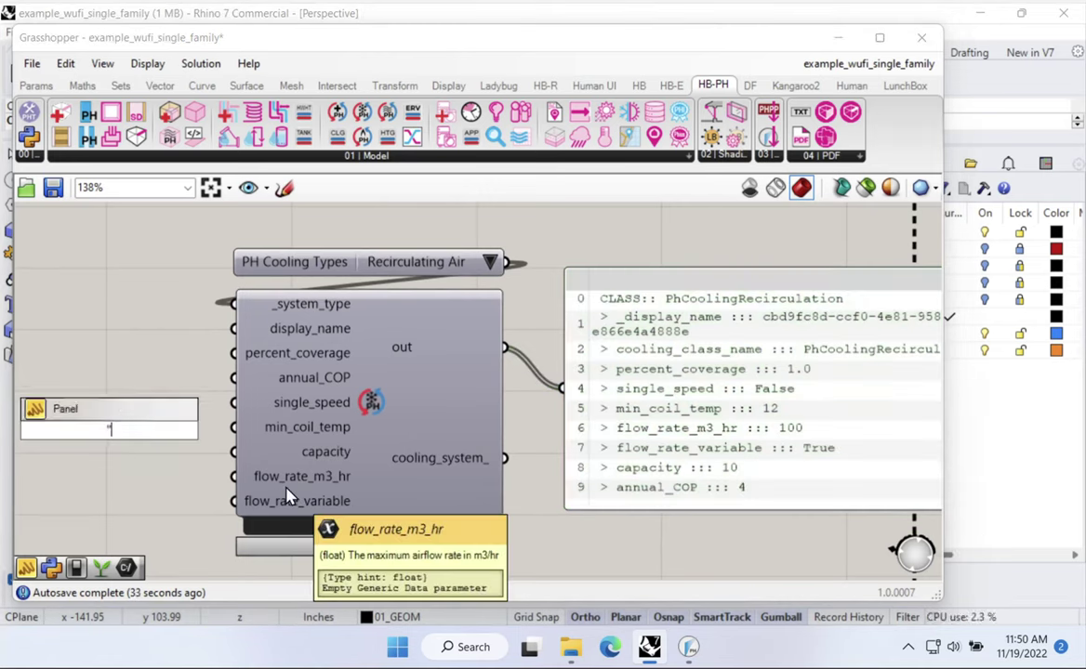
{"action": "type", "text": "36 kBtu"}
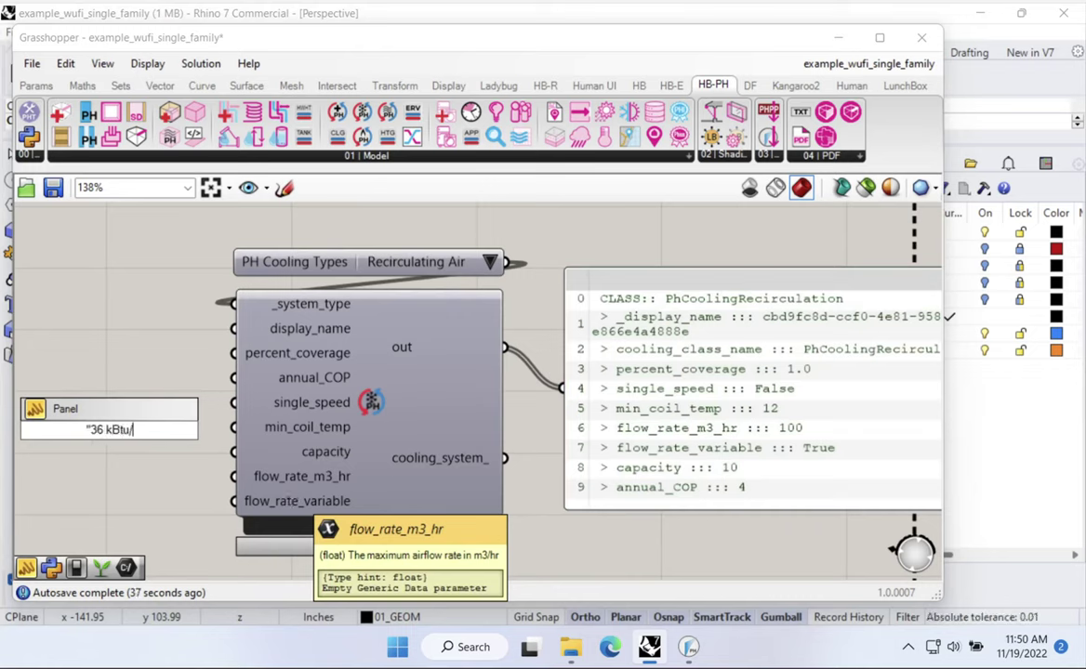
{"action": "type", "text": "/hr"}
{"action": "key", "text": "Return"}
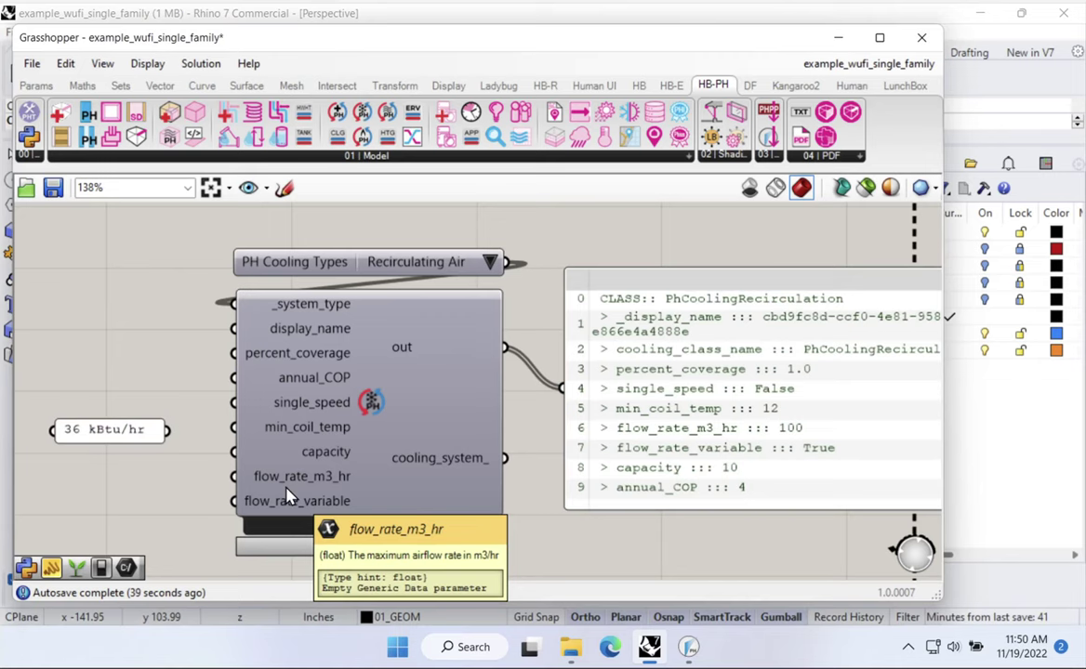
{"action": "left_click_drag", "start_coordinate": [233, 452], "coordinate": [144, 458]}
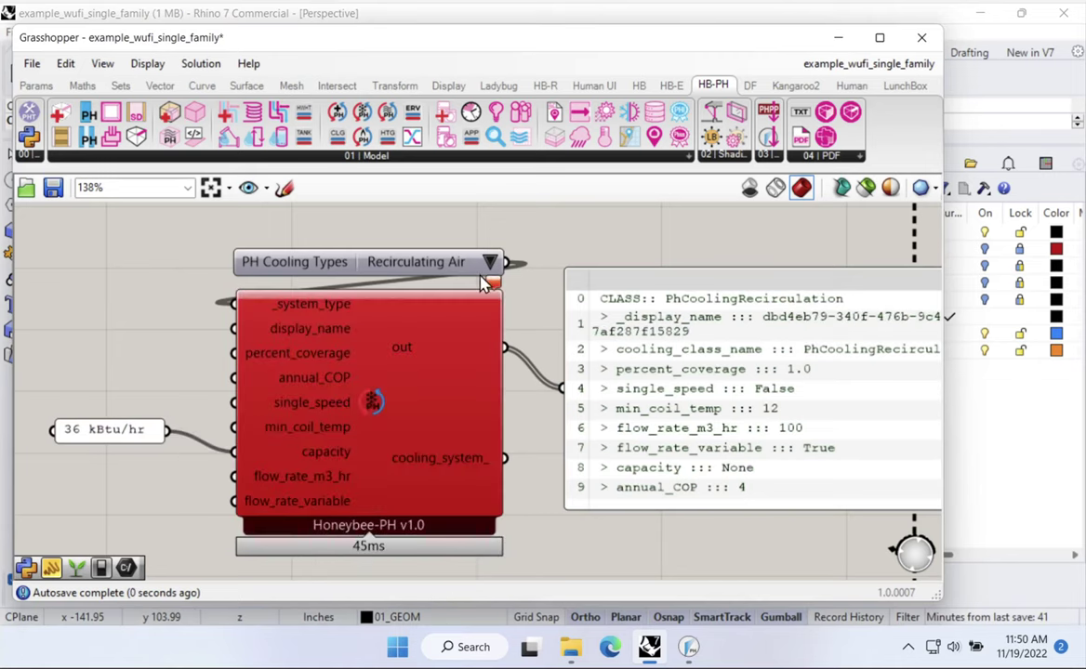
{"action": "mouse_move", "coordinate": [500, 291]}
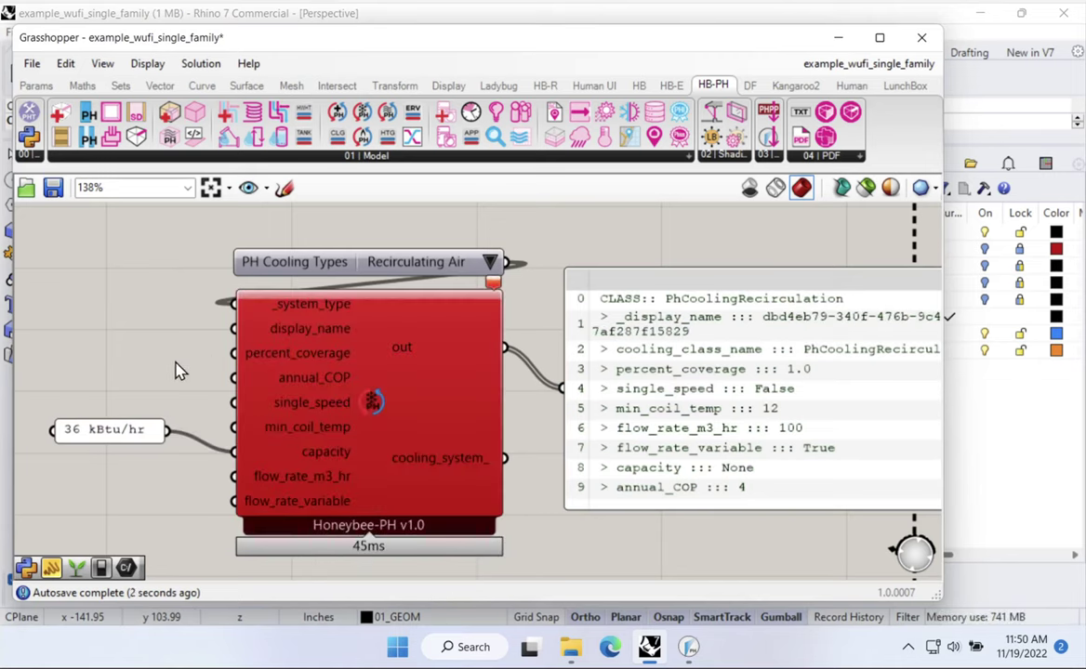
Step: Change the capacity panel to 12 and label it kW to clear the conversion error
{"action": "double_click", "coordinate": [103, 429]}
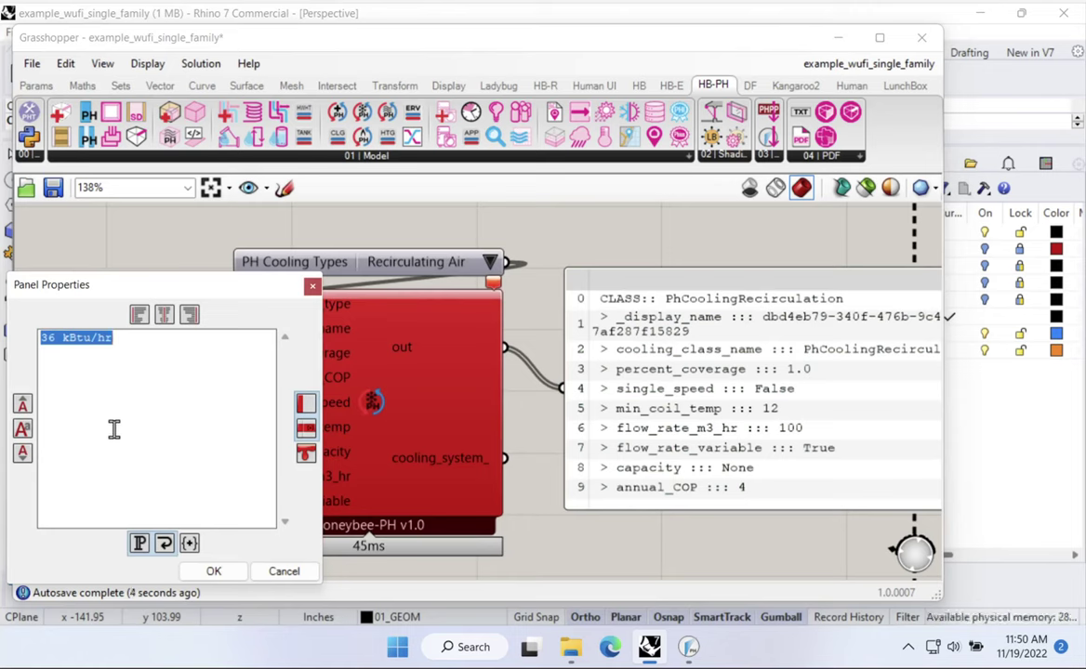
{"action": "type", "text": "12"}
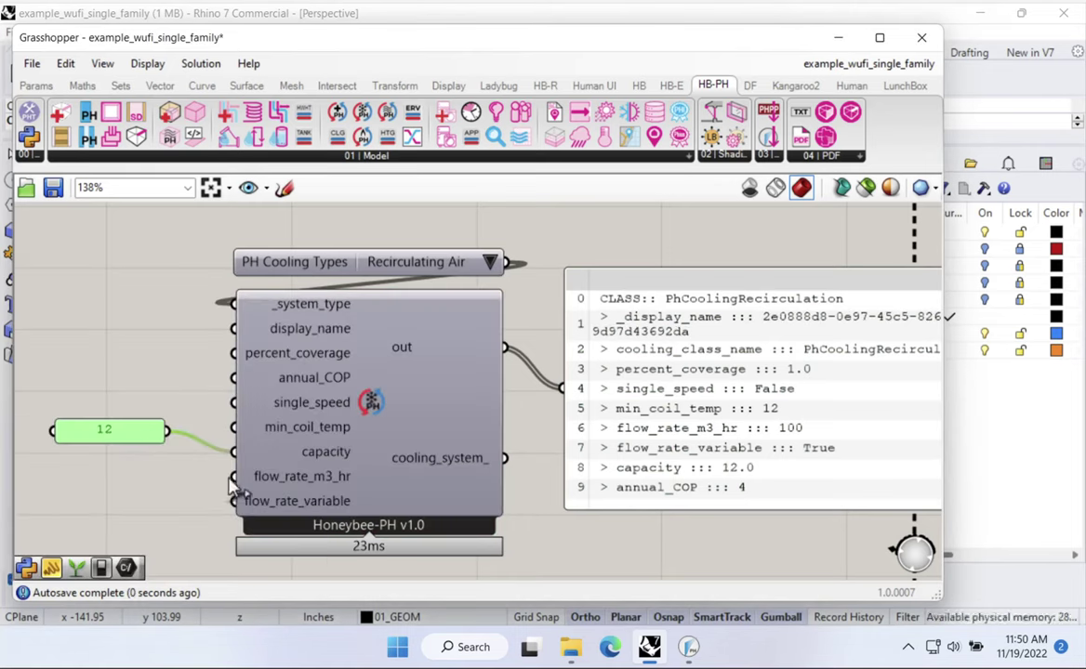
{"action": "left_click", "coordinate": [214, 571]}
{"action": "left_click_drag", "start_coordinate": [133, 439], "coordinate": [165, 460]}
{"action": "right_click", "coordinate": [165, 460]}
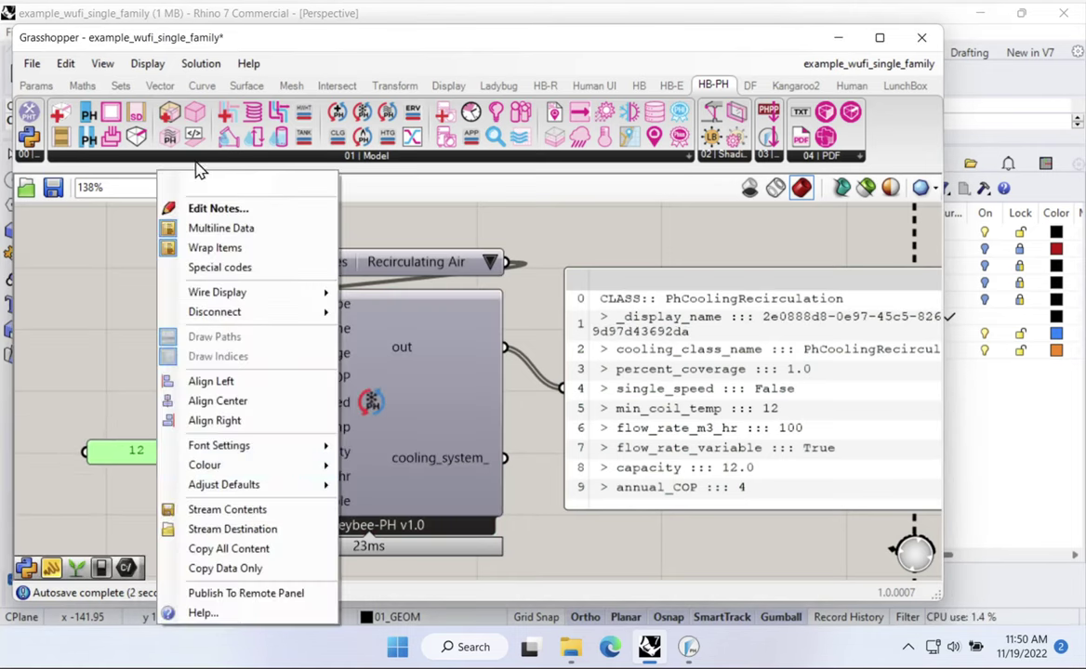
{"action": "type", "text": "kW"}
{"action": "key", "text": "Return"}
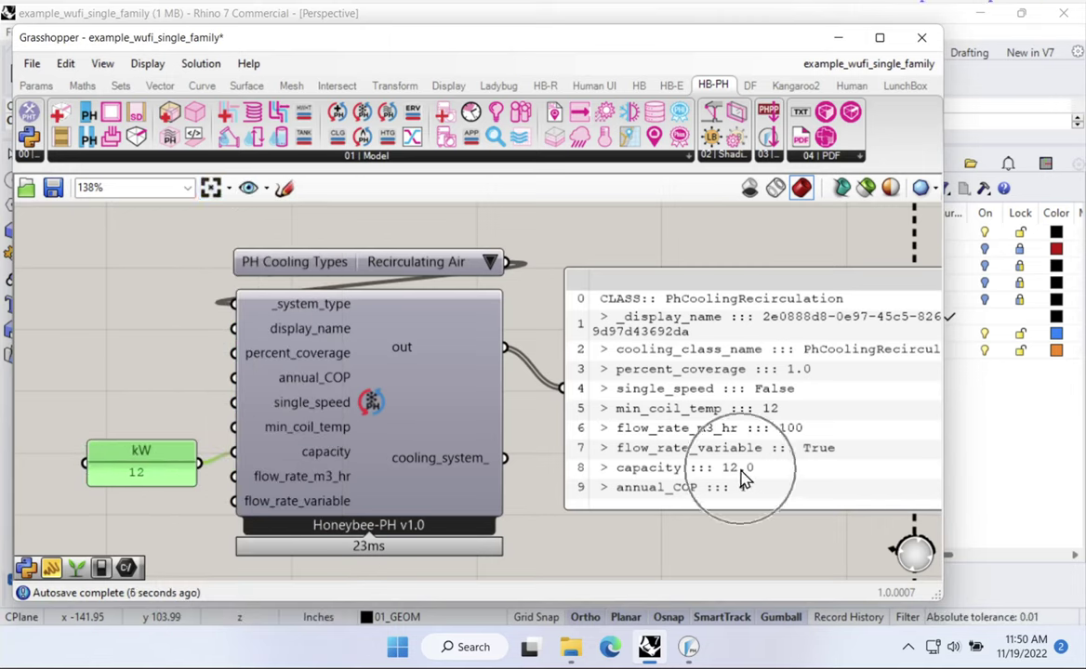
{"action": "left_click_drag", "start_coordinate": [154, 475], "coordinate": [150, 464]}
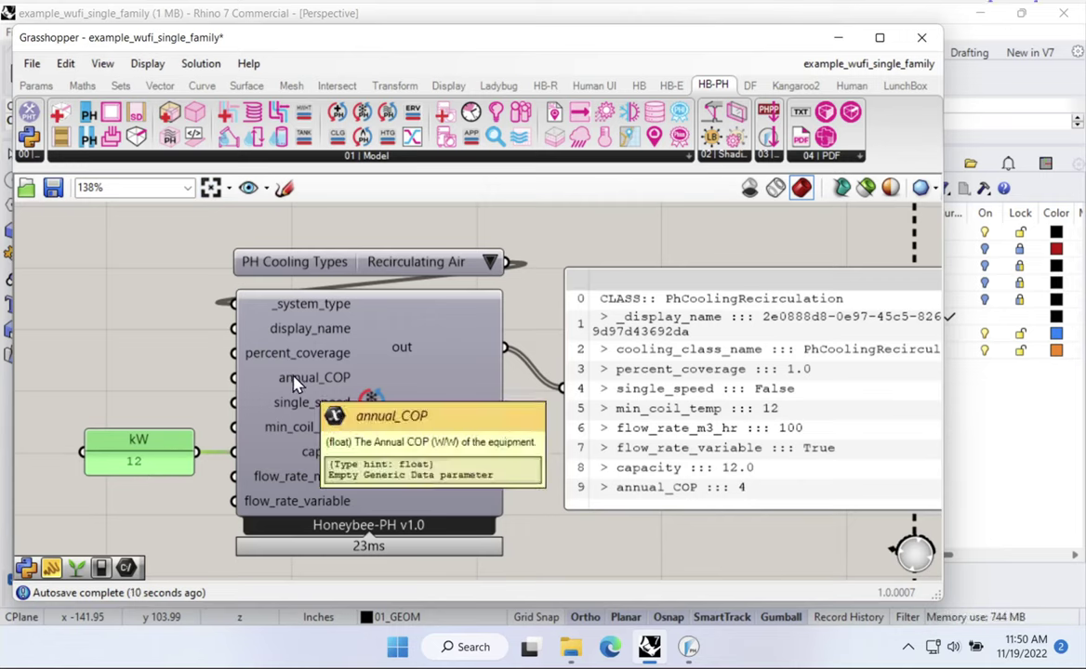
Step: Feed a 3.5 panel, named COP, into the cooling component's annual_COP input
{"action": "double_click", "coordinate": [119, 372]}
{"action": "type", "text": "\"3."}
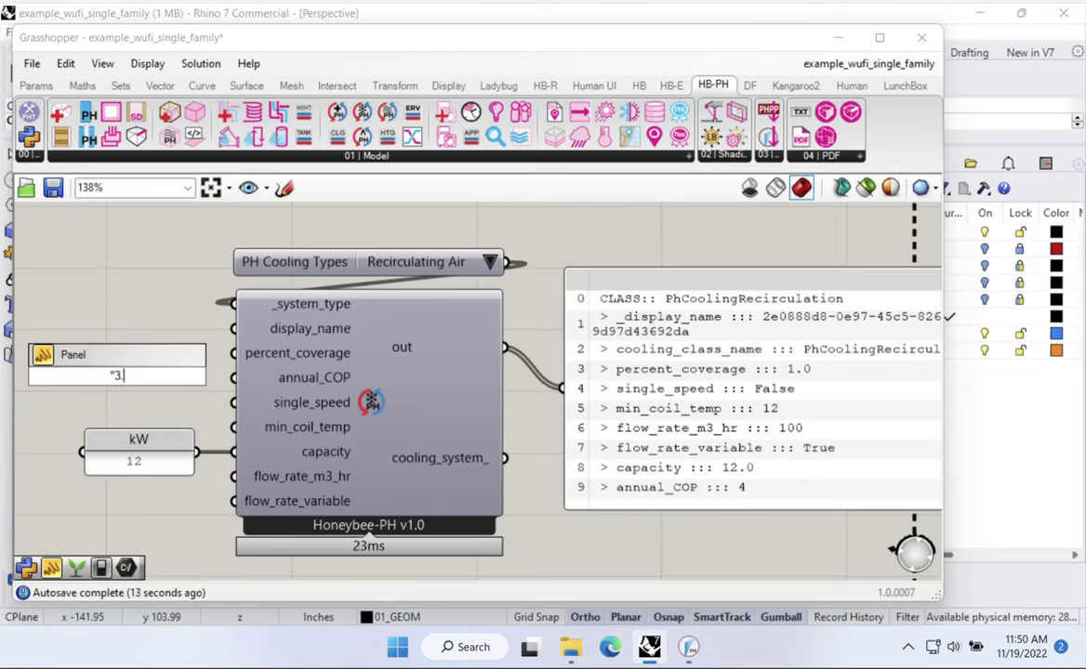
{"action": "type", "text": "5"}
{"action": "key", "text": "Return"}
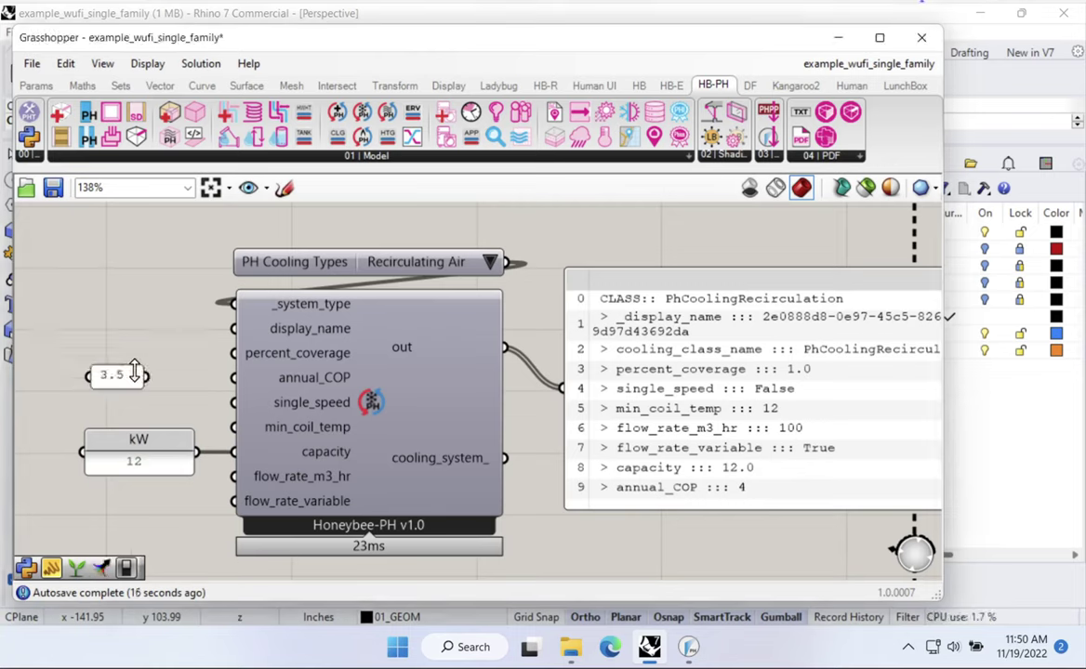
{"action": "left_click_drag", "start_coordinate": [233, 378], "coordinate": [149, 378]}
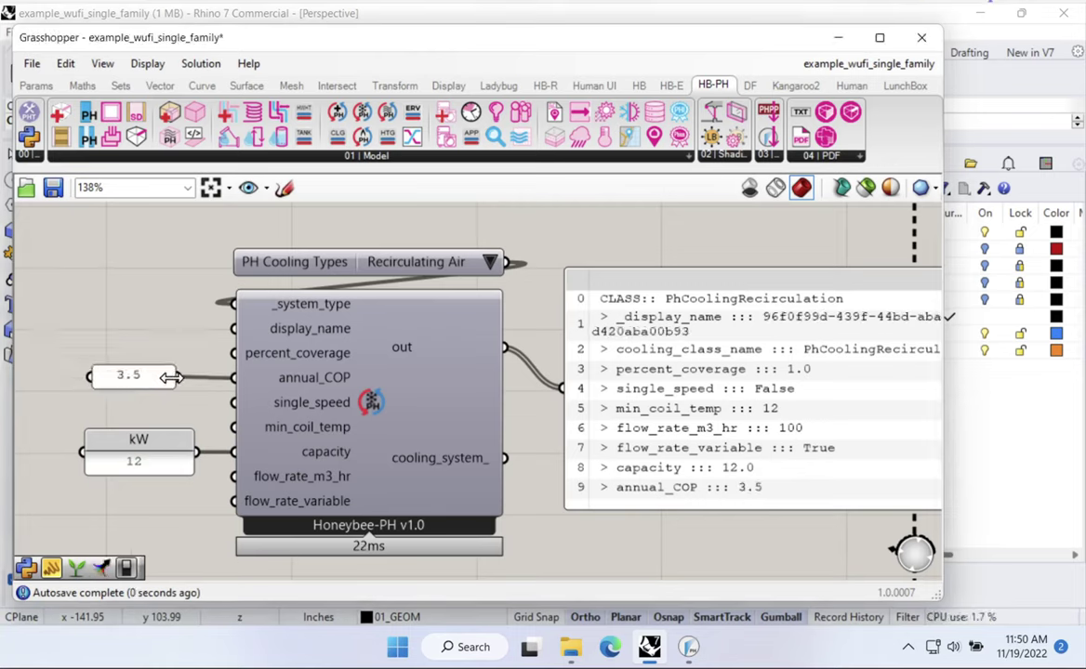
{"action": "left_click", "coordinate": [152, 389]}
{"action": "right_click", "coordinate": [151, 388]}
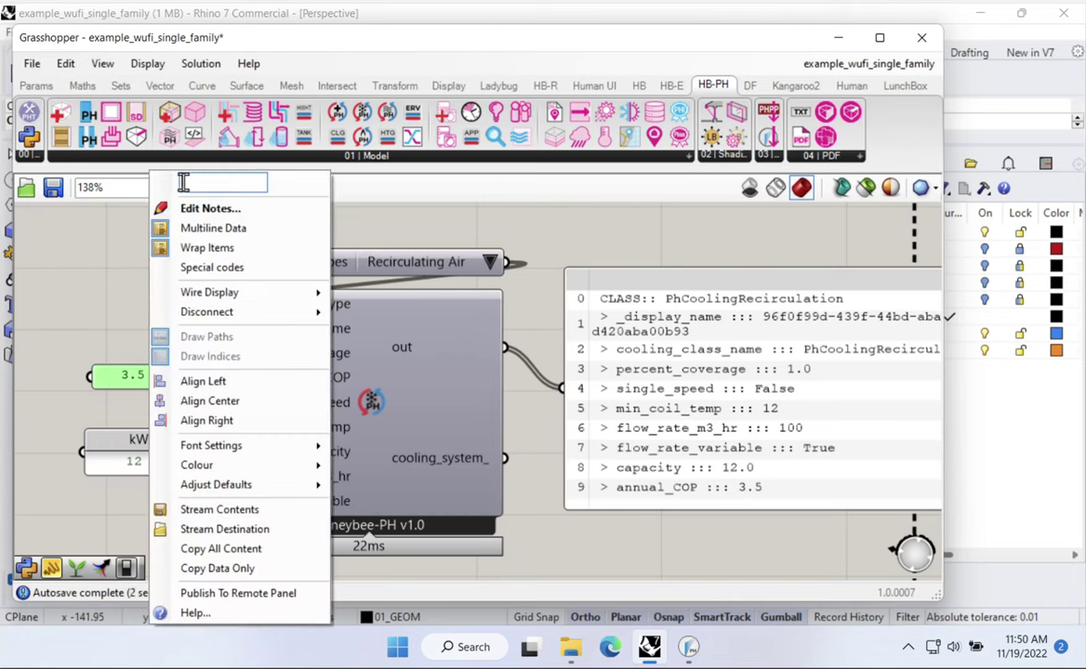
{"action": "type", "text": "COP"}
{"action": "key", "text": "Return"}
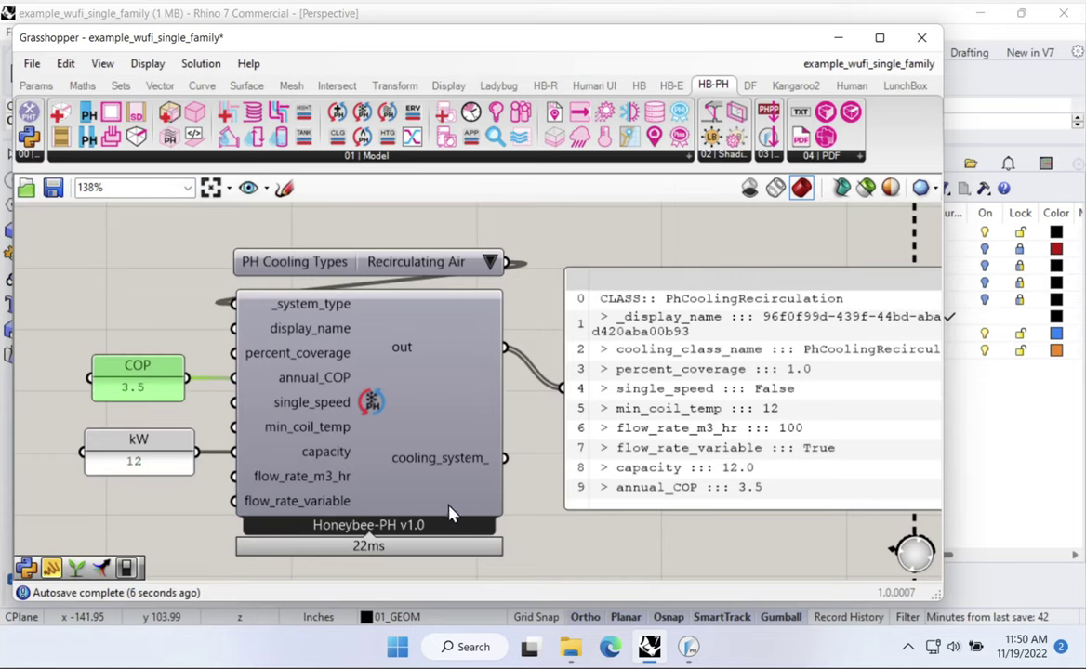
{"action": "left_click", "coordinate": [98, 294]}
Step: Wire an 'Eds_AC_System' text panel into the cooling component's display_name input
{"action": "double_click", "coordinate": [102, 279]}
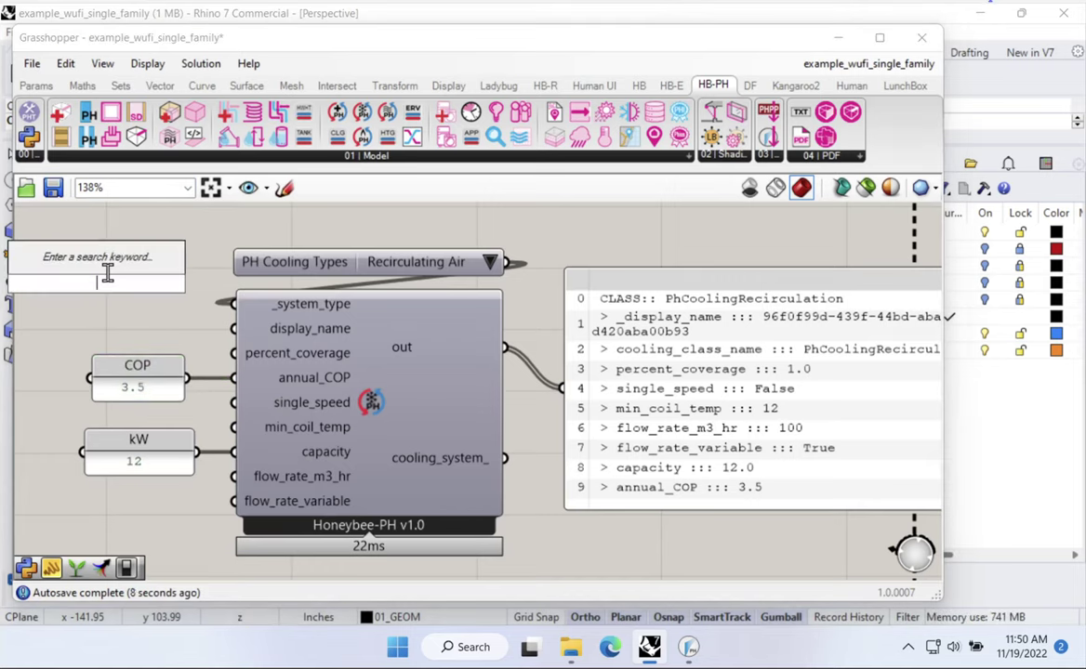
{"action": "type", "text": "panel"}
{"action": "key", "text": "Return"}
{"action": "type", "text": "\"Eds_A"}
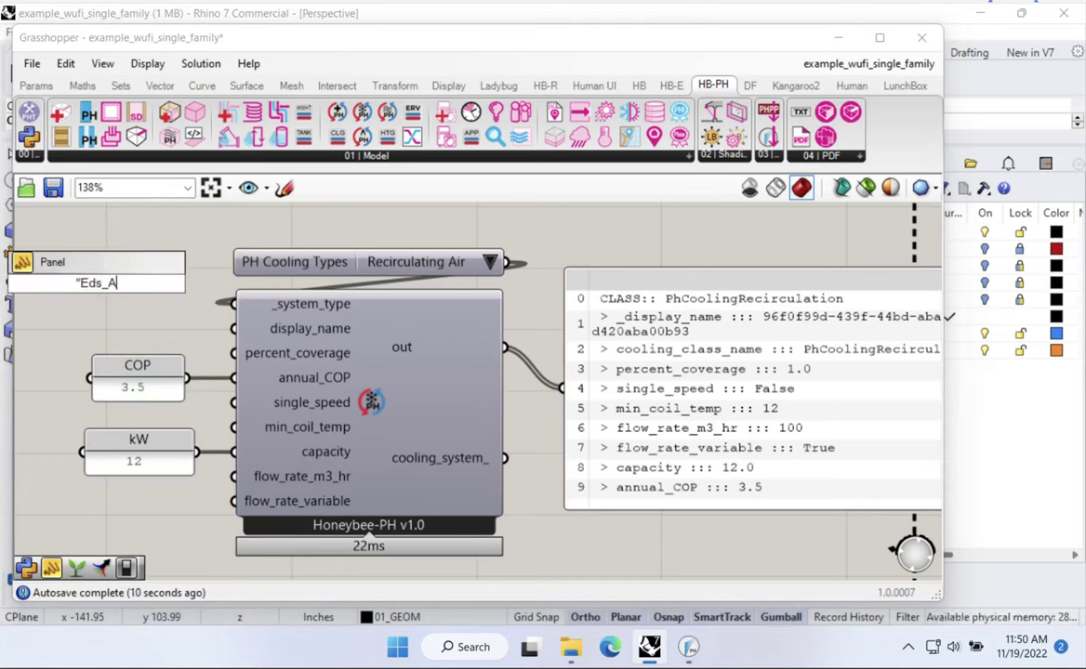
{"action": "type", "text": "C_System"}
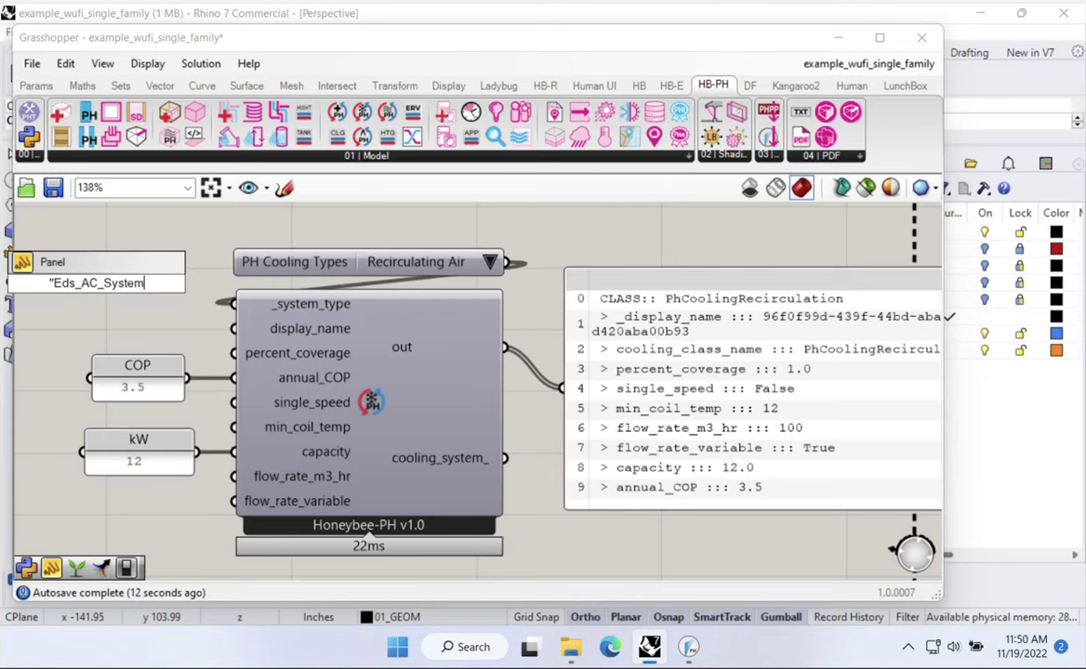
{"action": "key", "text": "Return"}
{"action": "left_click_drag", "start_coordinate": [232, 328], "coordinate": [164, 321]}
{"action": "right_click_drag", "start_coordinate": [165, 320], "coordinate": [168, 334]}
{"action": "scroll", "coordinate": [508, 380], "scroll_direction": "down", "scroll_amount": 4}
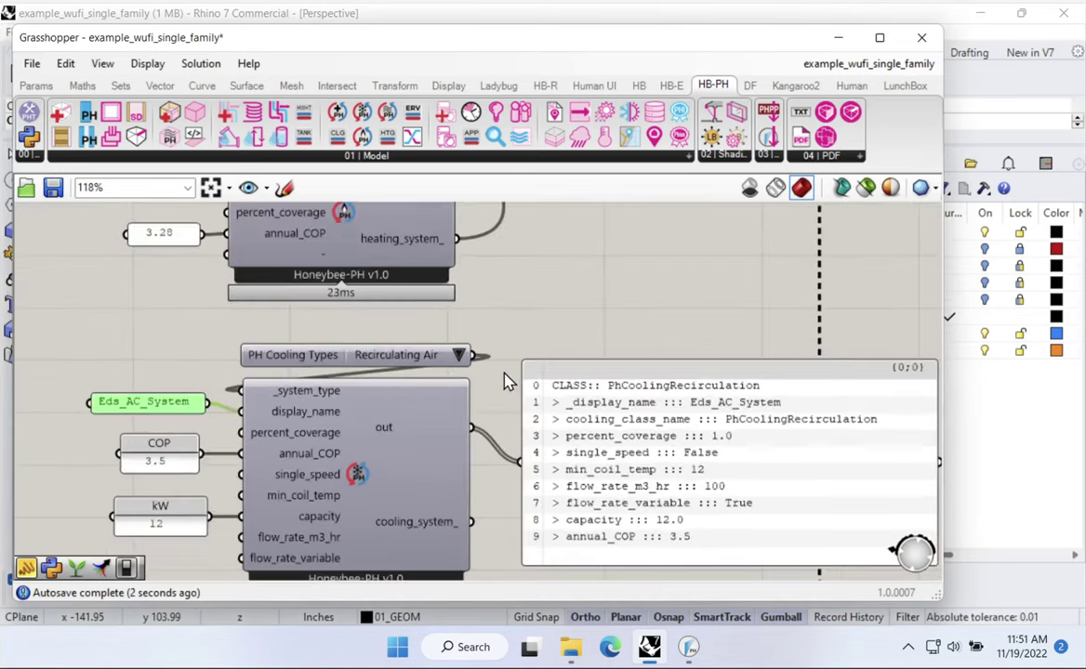
Step: Wire the cooling_system_ output into the rooms' _space_cooling_systems input
{"action": "right_click_drag", "start_coordinate": [511, 330], "coordinate": [495, 417]}
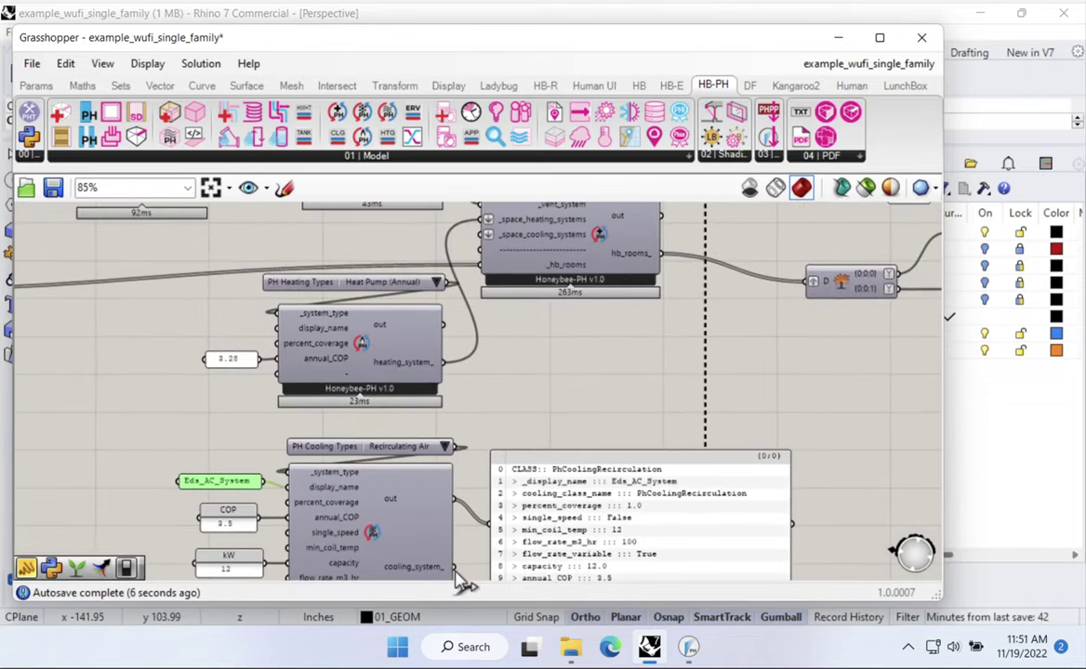
{"action": "left_click_drag", "start_coordinate": [453, 566], "coordinate": [485, 235]}
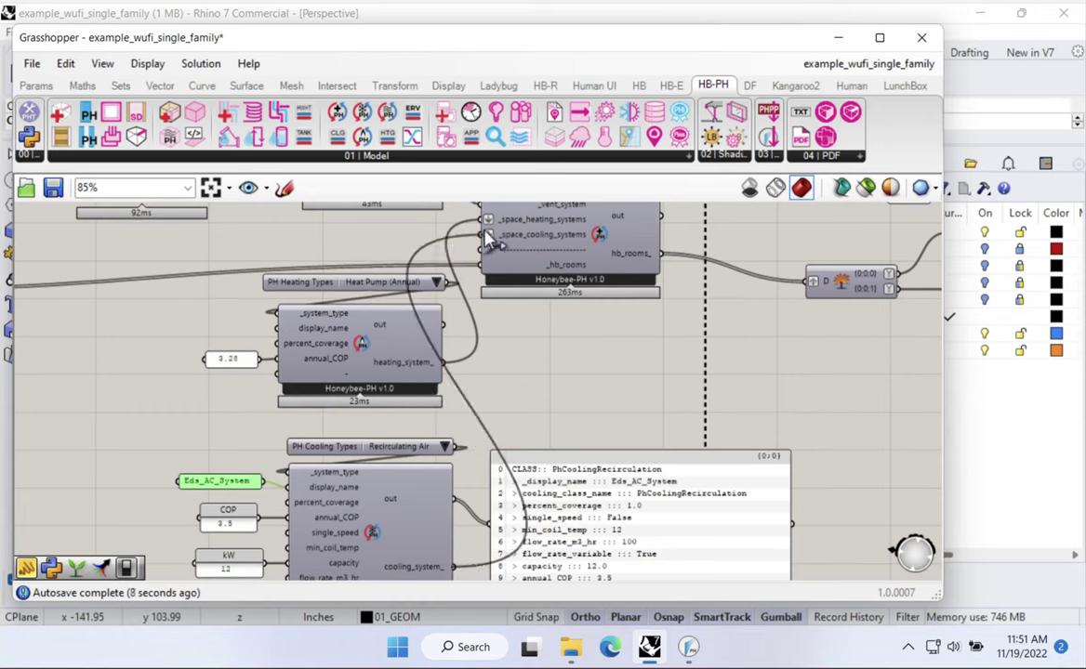
{"action": "right_click_drag", "start_coordinate": [549, 227], "coordinate": [536, 306]}
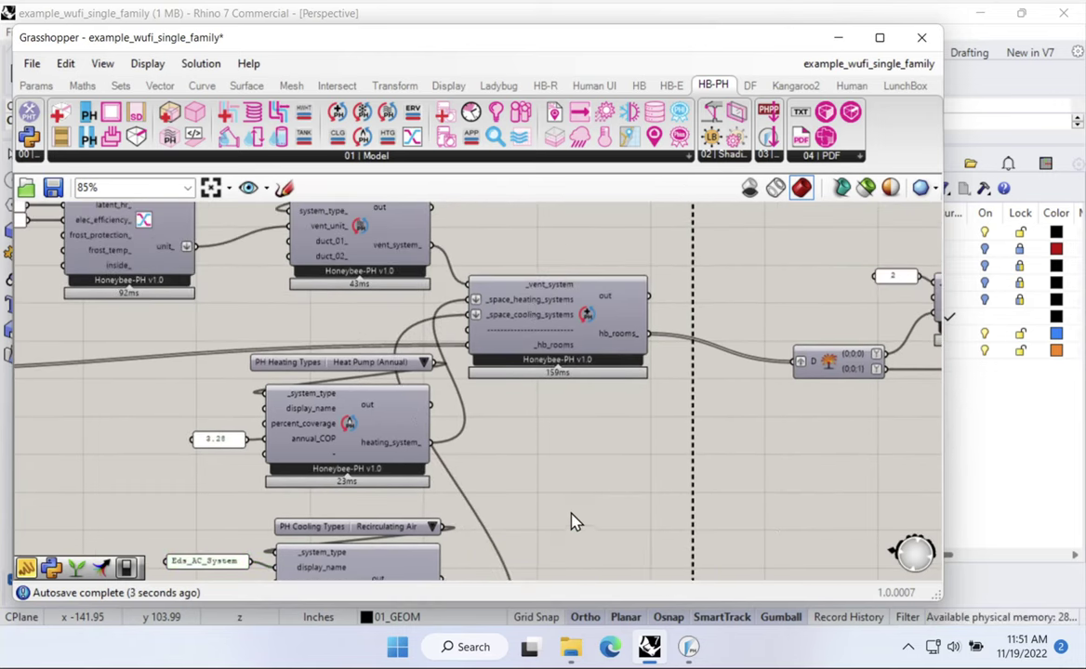
Step: Re-export the model to WUFI XML by toggling the write Boolean to True, then back to False
{"action": "scroll", "coordinate": [395, 418], "scroll_direction": "down", "scroll_amount": 3}
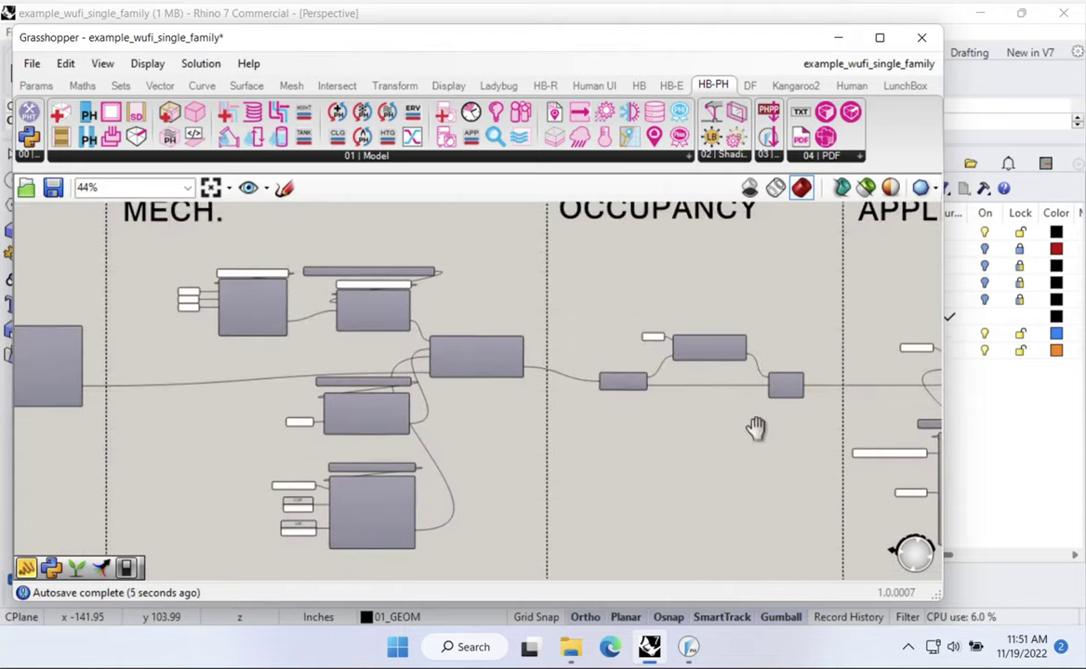
{"action": "right_click_drag", "start_coordinate": [753, 431], "coordinate": [414, 432]}
{"action": "scroll", "coordinate": [582, 386], "scroll_direction": "down", "scroll_amount": 2}
{"action": "right_click_drag", "start_coordinate": [582, 386], "coordinate": [313, 384]}
{"action": "scroll", "coordinate": [587, 344], "scroll_direction": "up", "scroll_amount": 4}
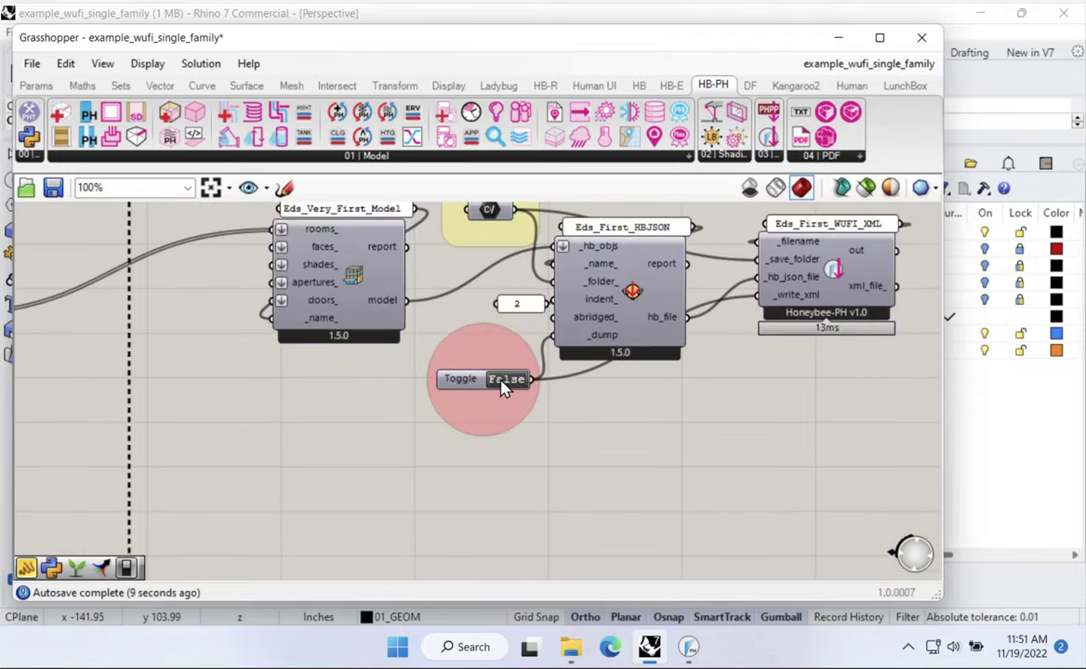
{"action": "left_click", "coordinate": [505, 379]}
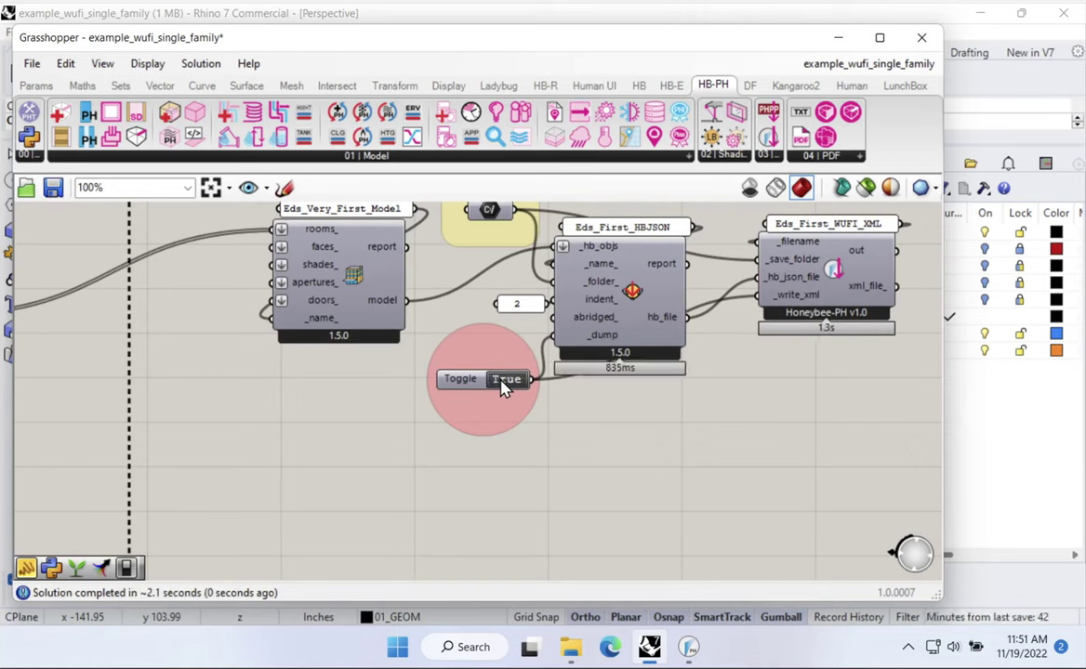
{"action": "left_click", "coordinate": [505, 379]}
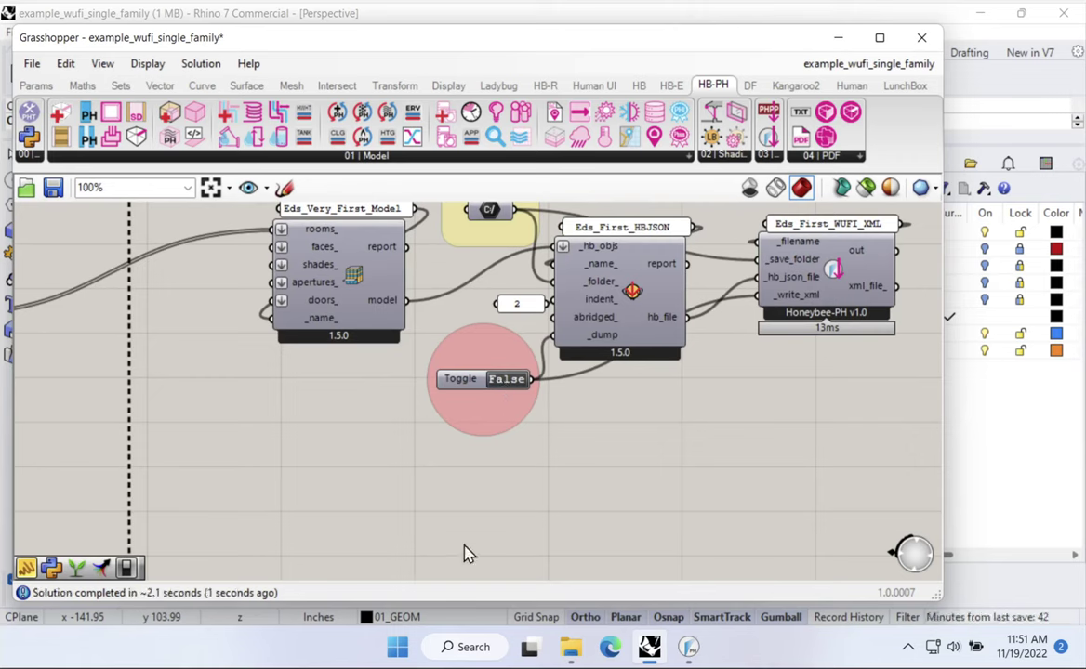
Step: In WUFI Passive, open Eds_First_WUFI_XML_11_19_11_51_20 from the Desktop without saving the current project
{"action": "left_click", "coordinate": [688, 647]}
{"action": "left_click", "coordinate": [20, 34]}
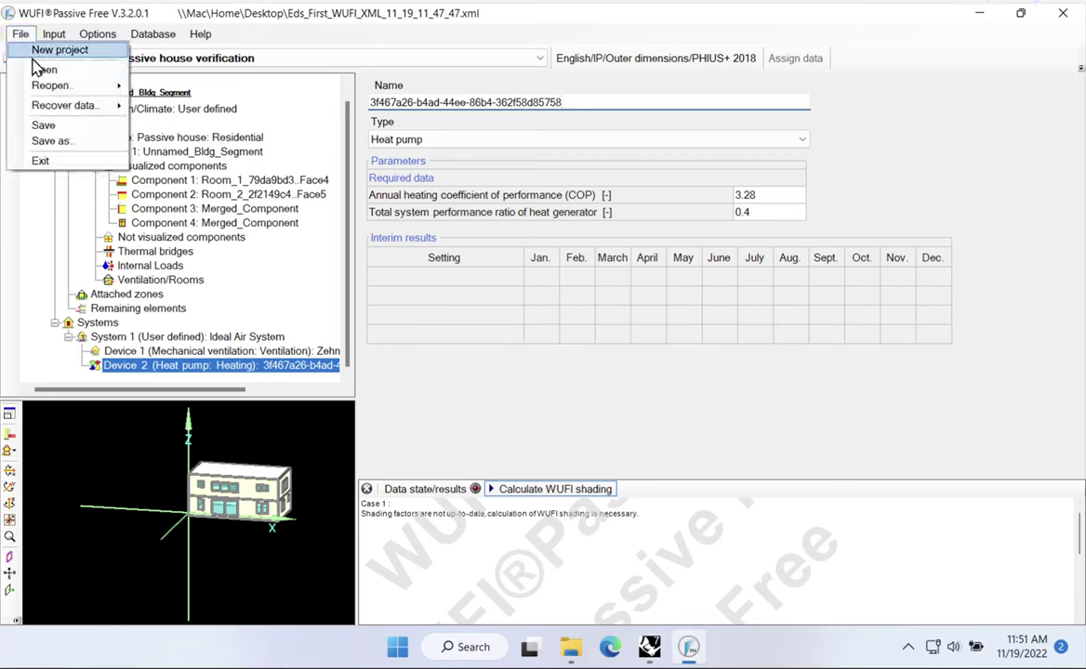
{"action": "left_click", "coordinate": [45, 70]}
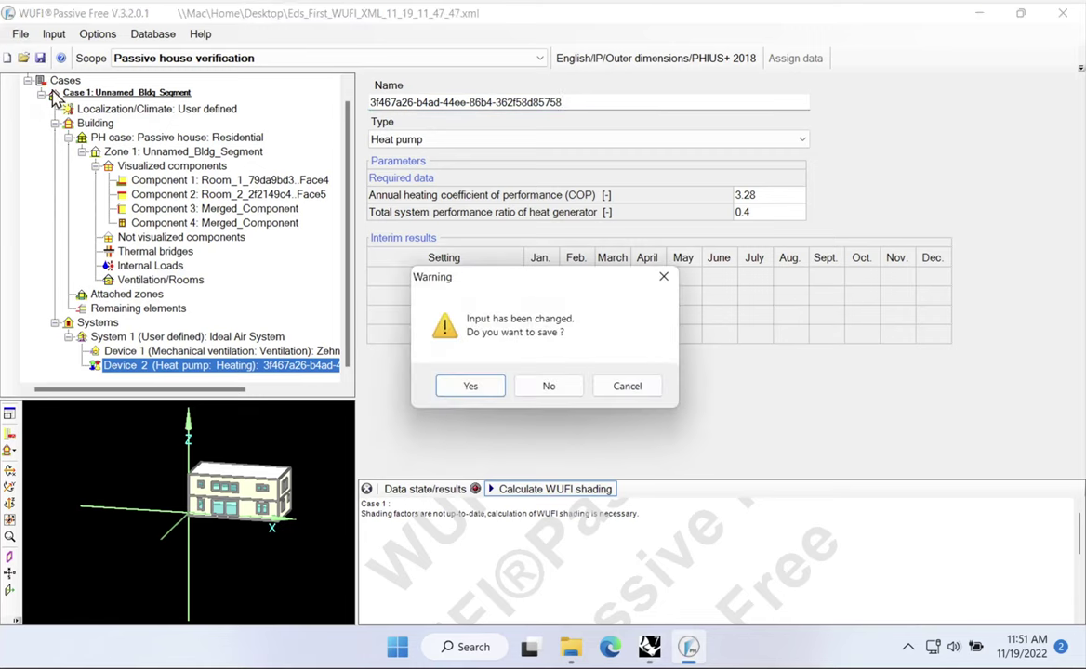
{"action": "left_click", "coordinate": [548, 386]}
{"action": "scroll", "coordinate": [135, 162], "scroll_direction": "down", "scroll_amount": 3}
{"action": "scroll", "coordinate": [107, 143], "scroll_direction": "up", "scroll_amount": 3}
{"action": "left_click", "coordinate": [107, 144]}
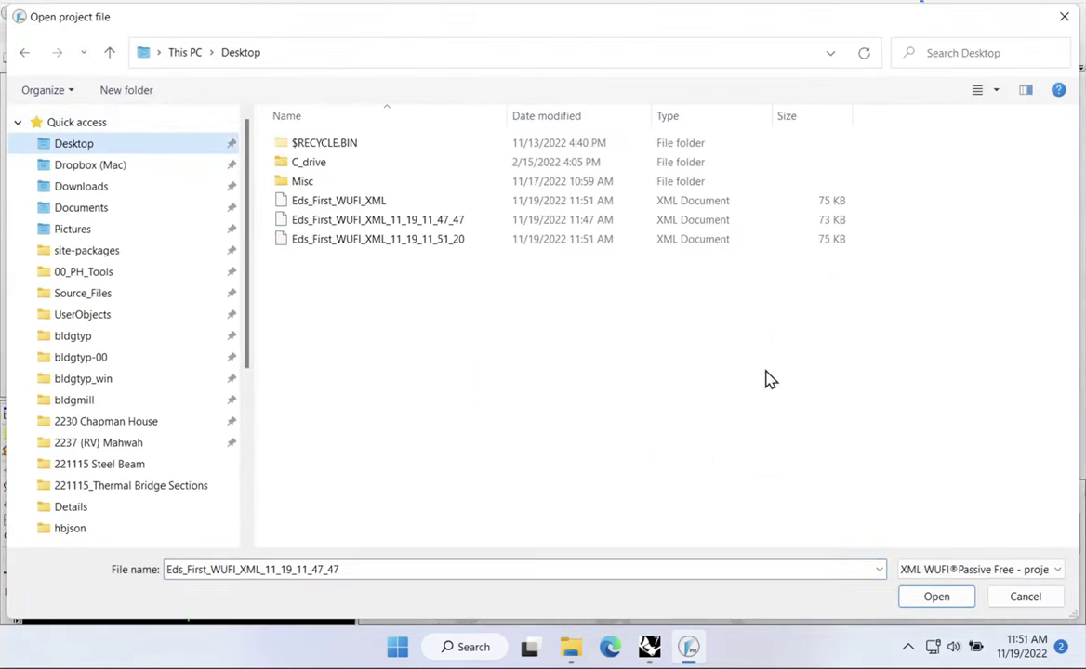
{"action": "left_click", "coordinate": [372, 239]}
{"action": "left_click", "coordinate": [938, 600]}
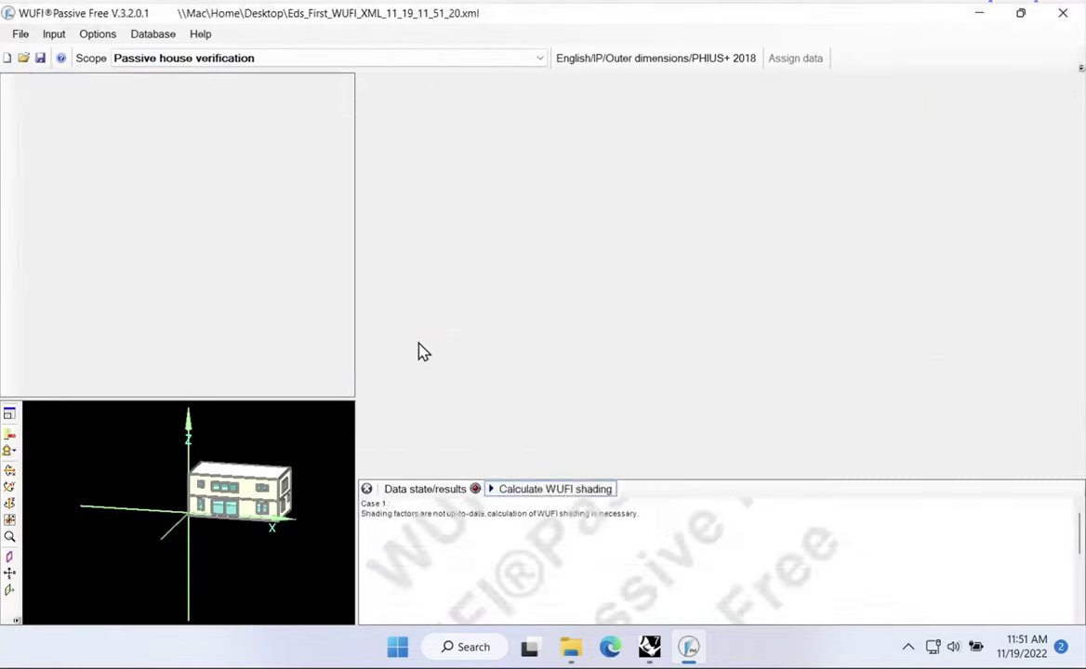
{"action": "left_click", "coordinate": [604, 407]}
Step: Set the scope to Passive house verification and tick Space cooling for the second heat pump
{"action": "left_click", "coordinate": [186, 58]}
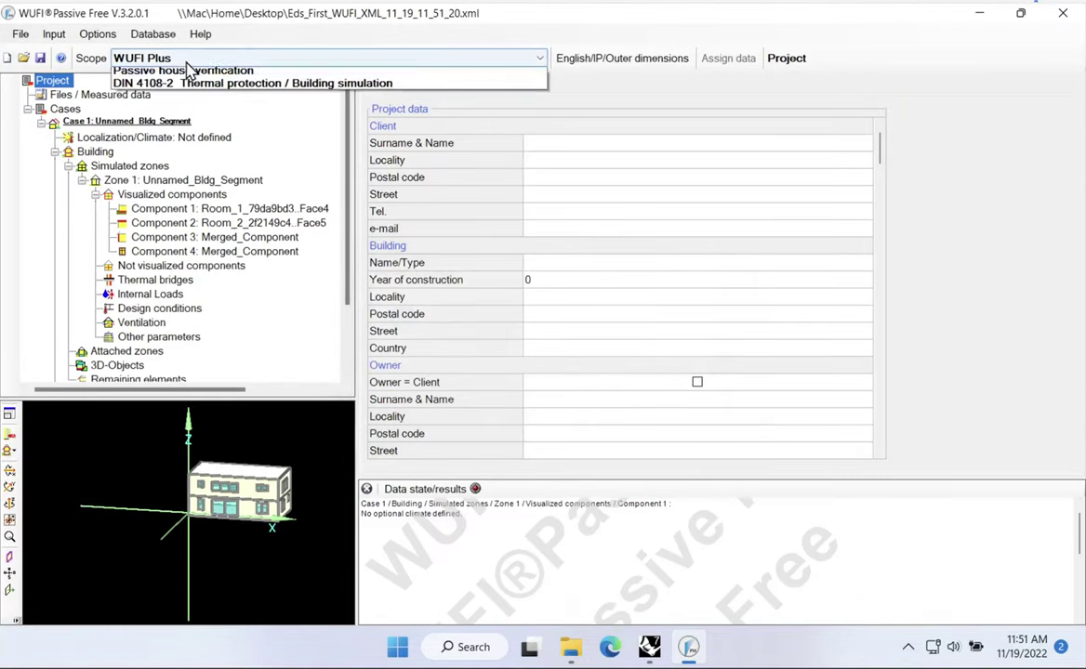
{"action": "left_click", "coordinate": [189, 72]}
{"action": "left_click", "coordinate": [149, 351]}
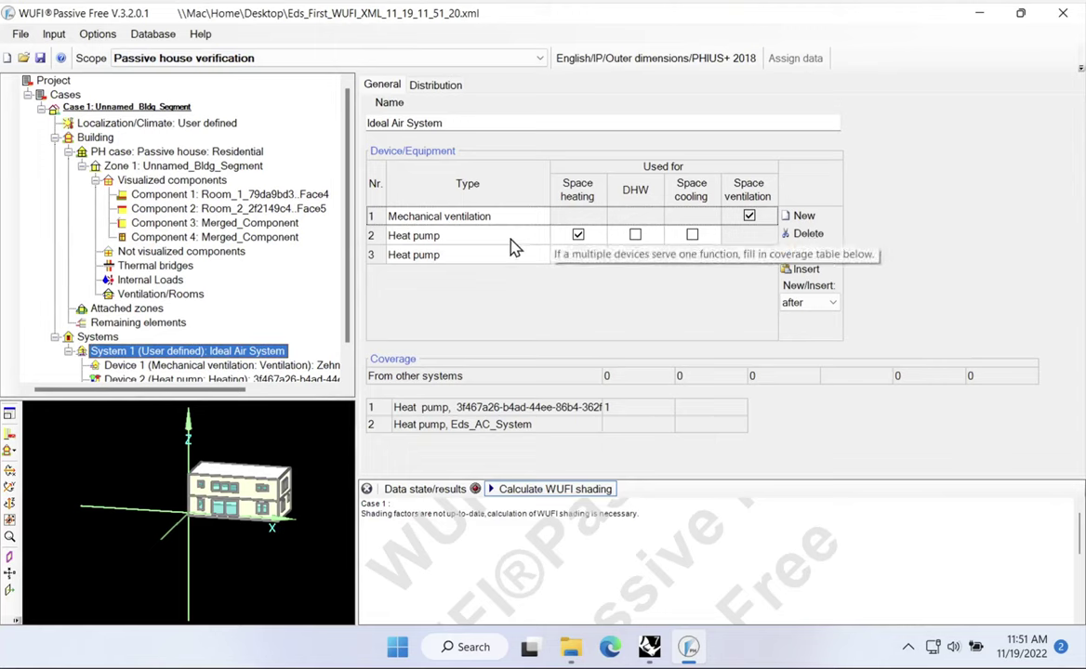
{"action": "left_click", "coordinate": [693, 255]}
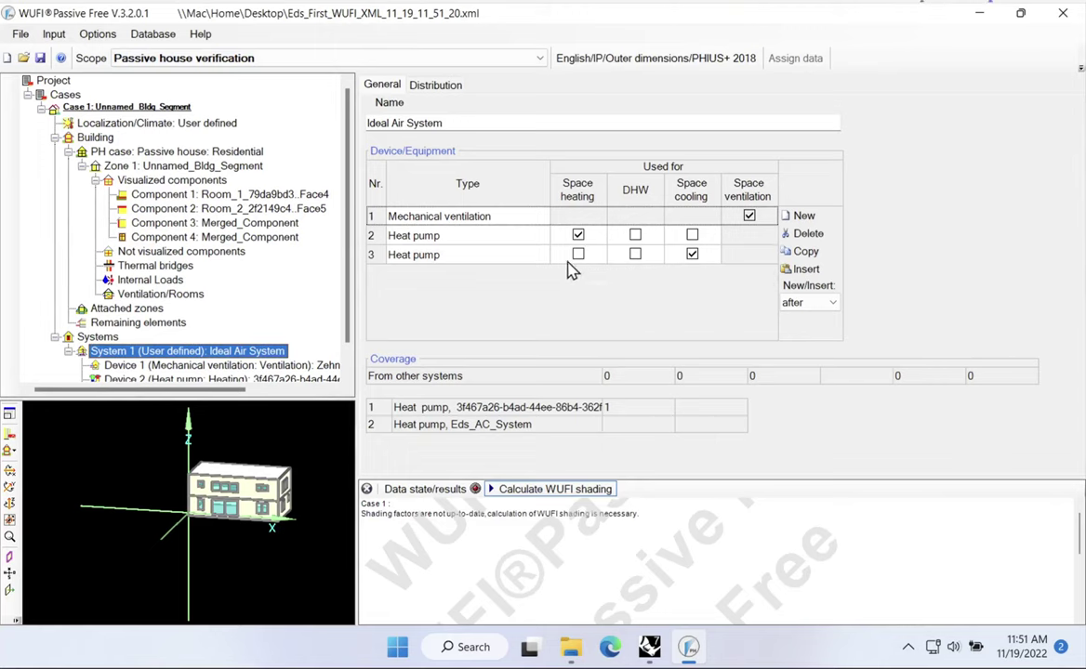
Step: Review the cooling distribution: 58.8578 cfm recirculation, 40.9417 kBtu/hr capacity, COP 3.5
{"action": "left_click", "coordinate": [433, 84]}
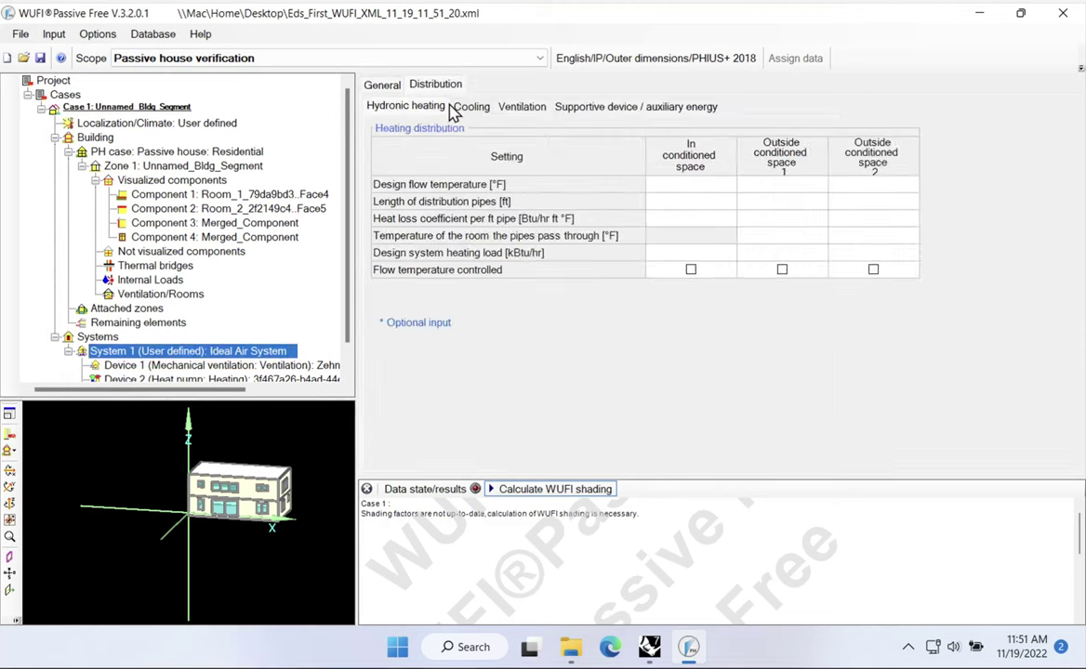
{"action": "left_click", "coordinate": [470, 105]}
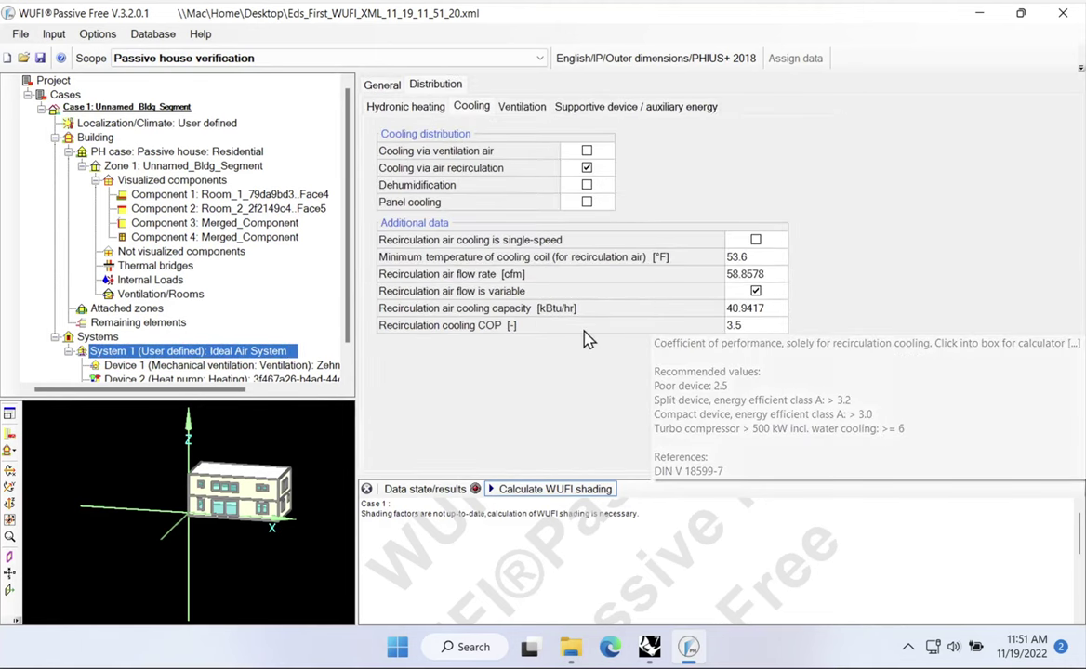
{"action": "mouse_move", "coordinate": [736, 327]}
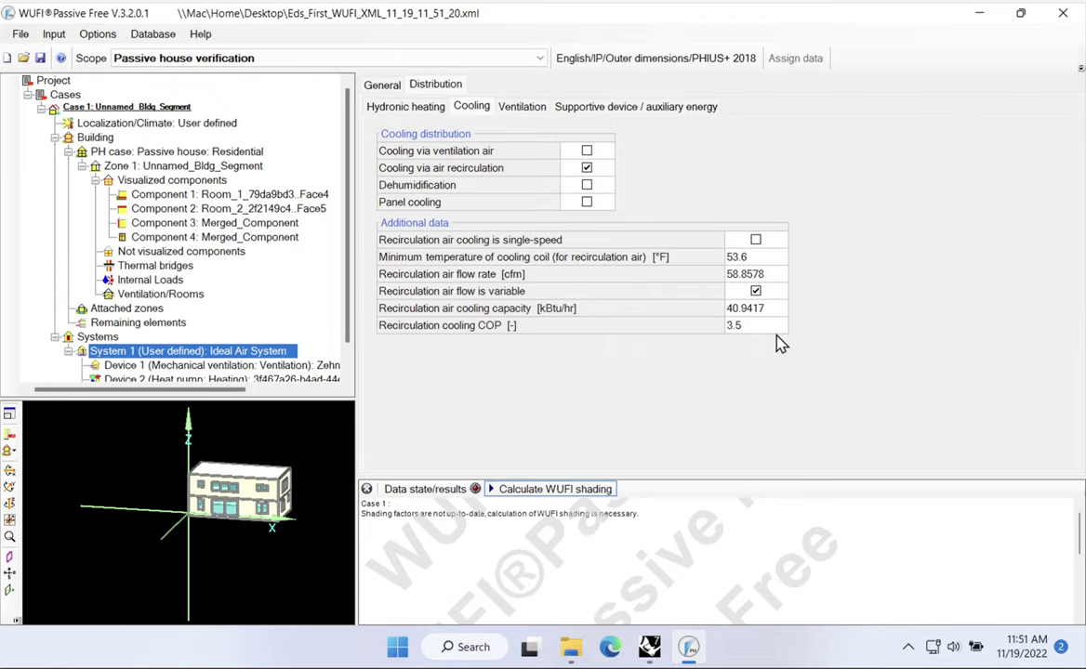
Step: Calculate WUFI shading and enlarge the results panel to show heating 23.8, cooling 8.31 and site energy 21.17
{"action": "left_click", "coordinate": [555, 492]}
{"action": "left_click_drag", "start_coordinate": [551, 478], "coordinate": [551, 403]}
{"action": "left_click", "coordinate": [464, 545]}
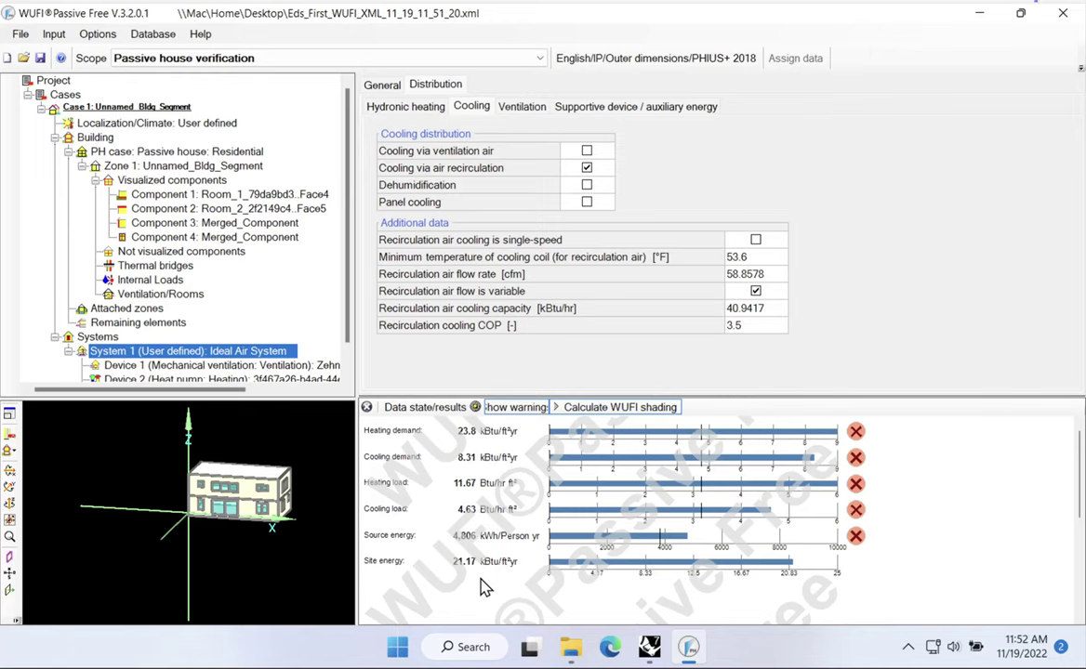
Step: Return to Grasshopper and stretch its window to full height over the mechanical systems components
{"action": "left_click", "coordinate": [647, 646]}
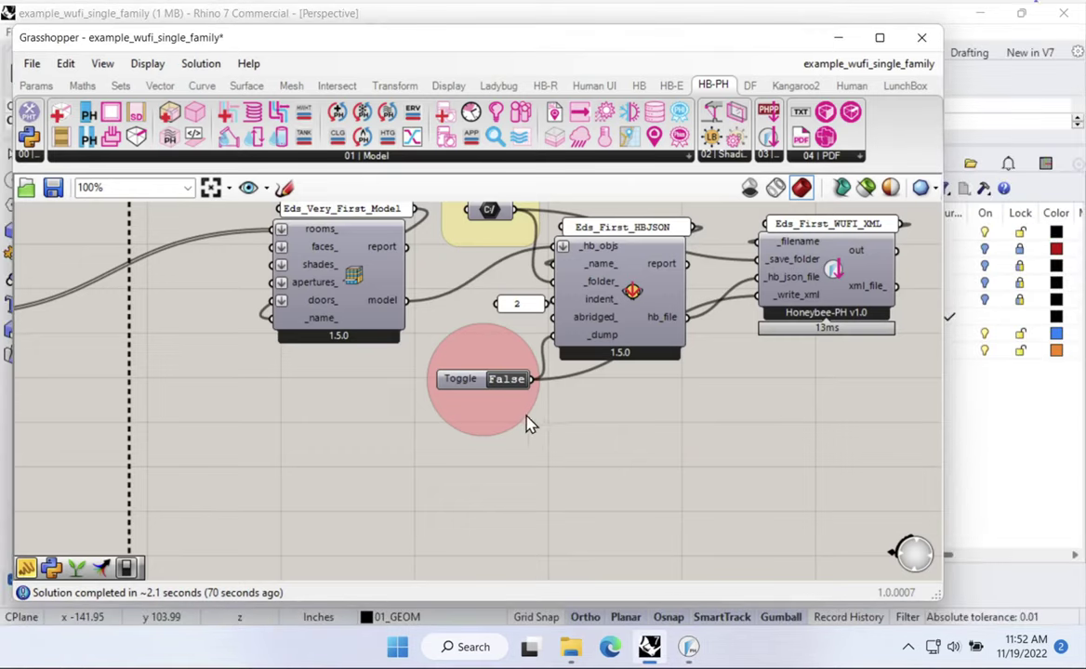
{"action": "scroll", "coordinate": [496, 417], "scroll_direction": "down", "scroll_amount": 3}
{"action": "right_click_drag", "start_coordinate": [496, 417], "coordinate": [474, 423]}
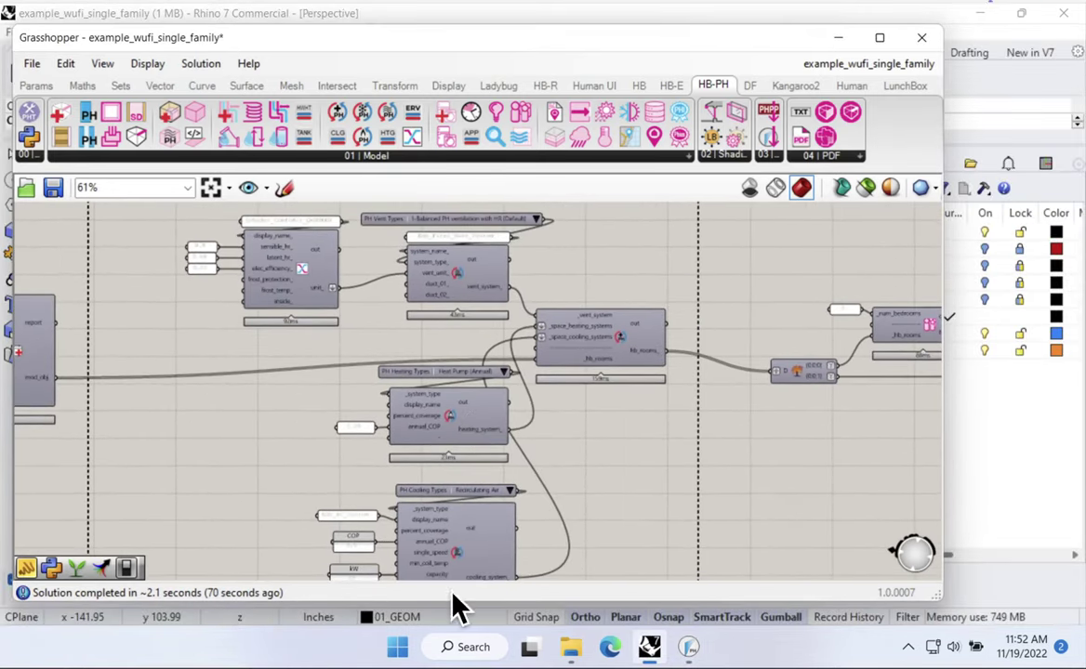
{"action": "left_click_drag", "start_coordinate": [453, 600], "coordinate": [452, 624]}
{"action": "double_click", "coordinate": [451, 625]}
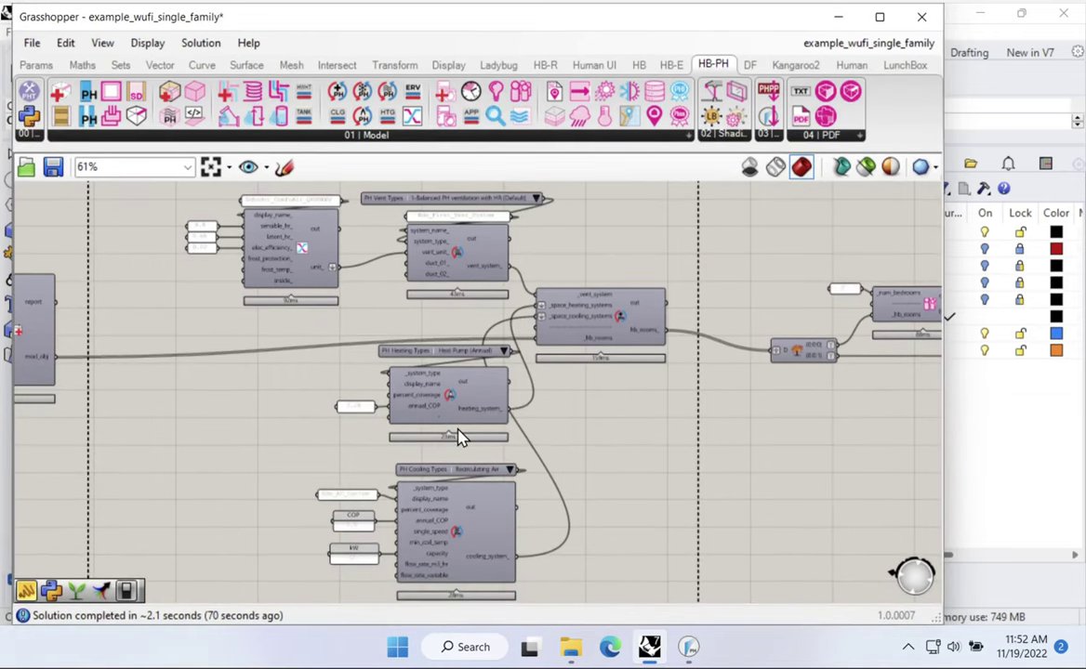
Step: Zoom in on the recirculating-air cooling component to check its COP and capacity inputs
{"action": "scroll", "coordinate": [455, 436], "scroll_direction": "up", "scroll_amount": 2}
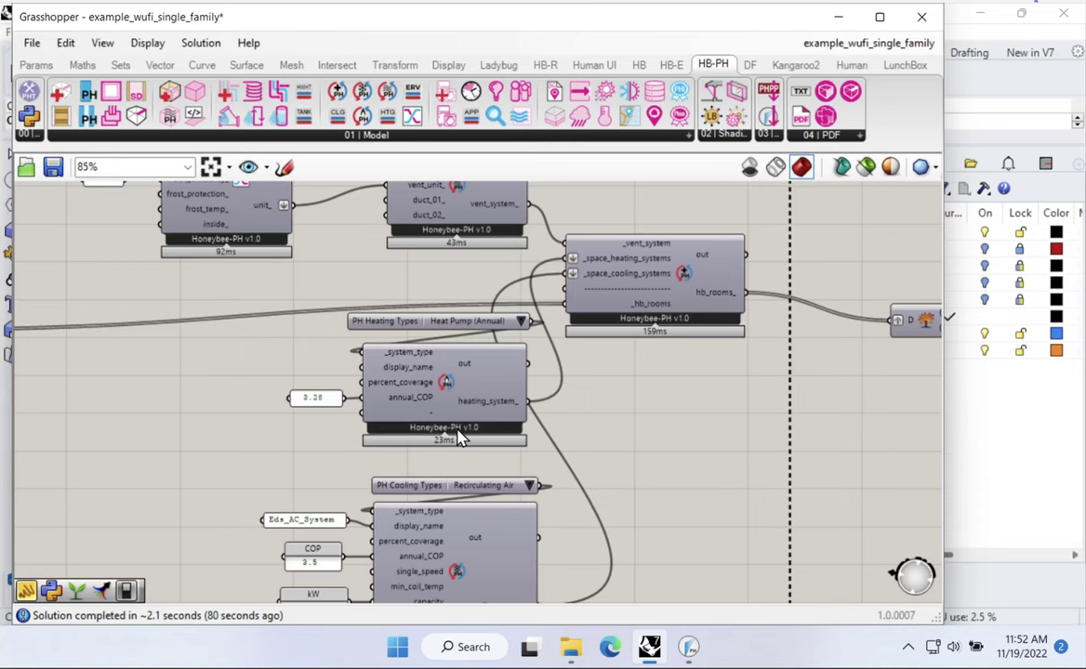
{"action": "right_click_drag", "start_coordinate": [419, 455], "coordinate": [423, 345]}
{"action": "scroll", "coordinate": [356, 419], "scroll_direction": "up", "scroll_amount": 2}
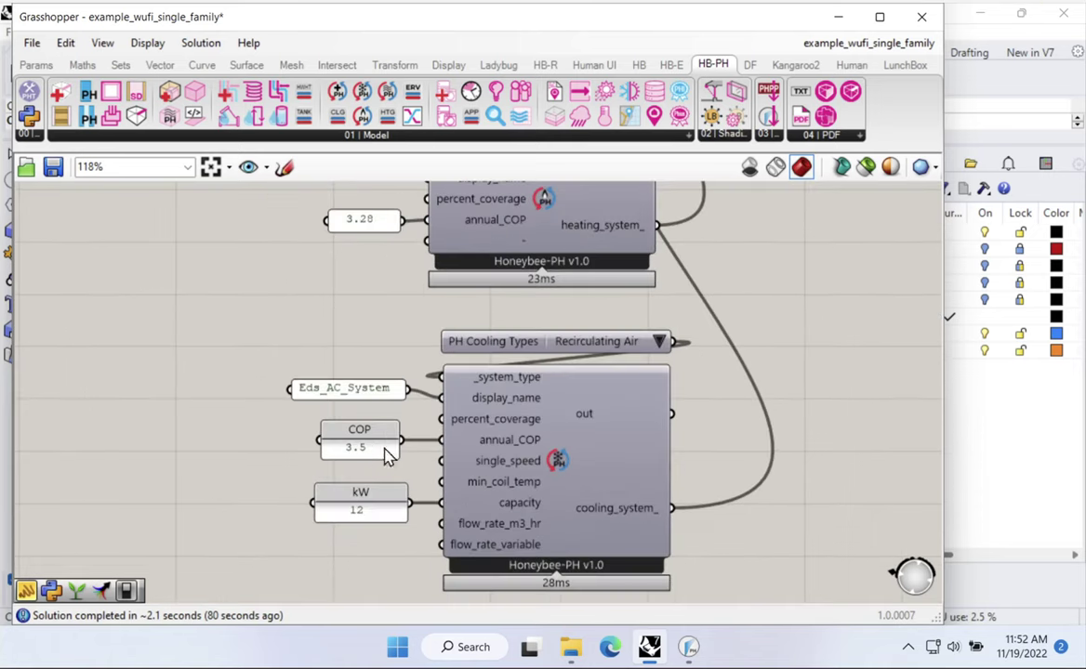
{"action": "left_click", "coordinate": [370, 440]}
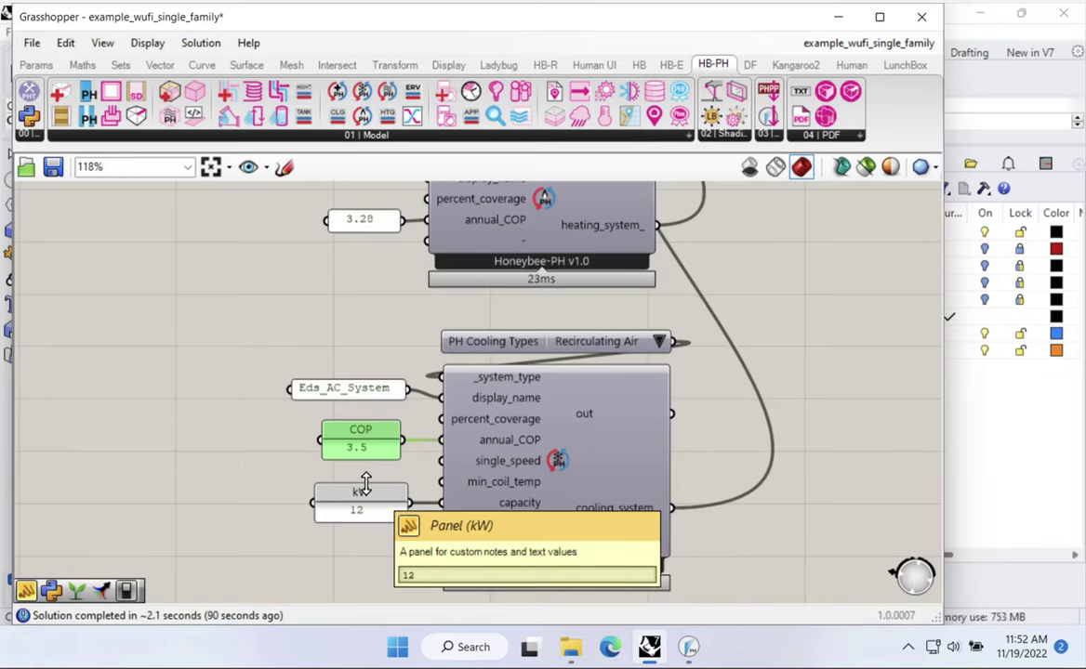
{"action": "scroll", "coordinate": [365, 483], "scroll_direction": "down", "scroll_amount": 5}
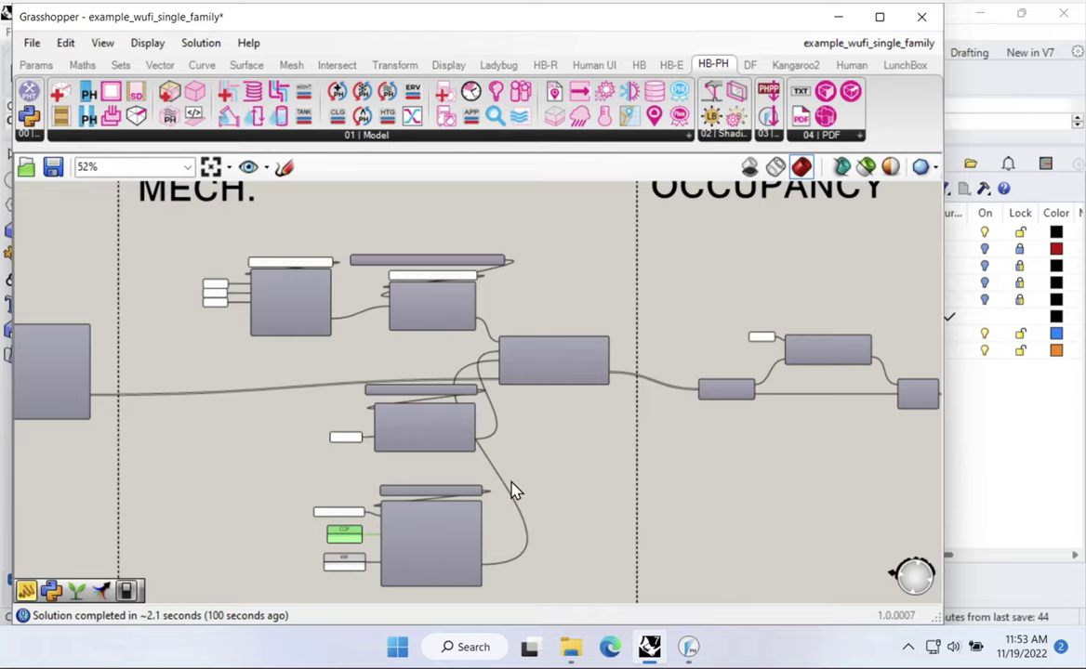
{"action": "left_click", "coordinate": [534, 477]}
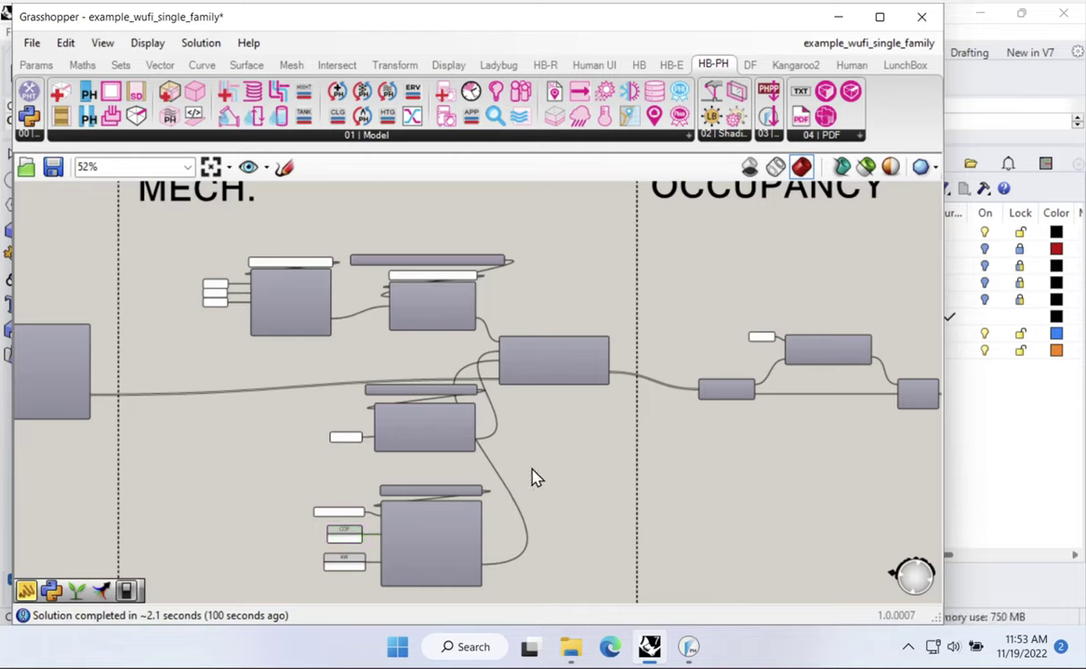